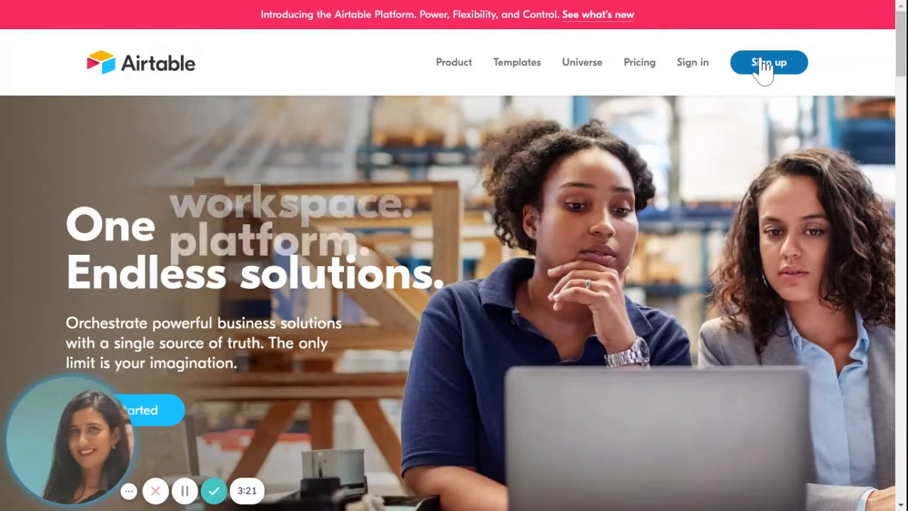
Step: Open the sign-up form and autofill the first and last name
{"action": "left_click", "coordinate": [768, 78]}
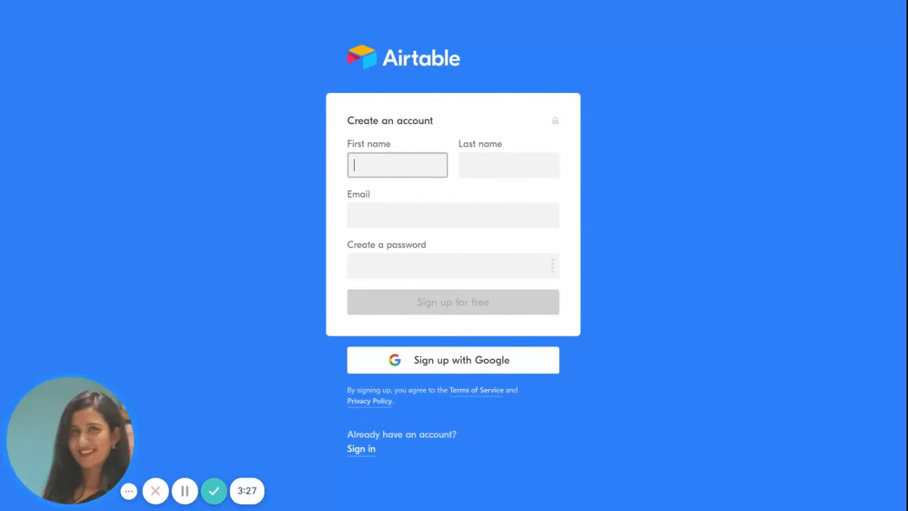
{"action": "left_click", "coordinate": [383, 167]}
{"action": "left_click", "coordinate": [383, 184]}
Step: Fill in the e-mail address from the saved suggestion
{"action": "left_click", "coordinate": [518, 213]}
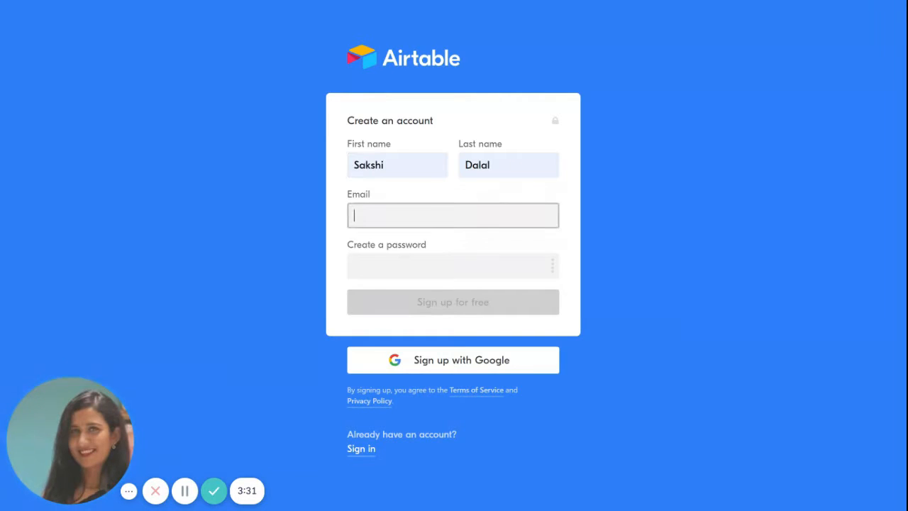
{"action": "left_click", "coordinate": [767, 185]}
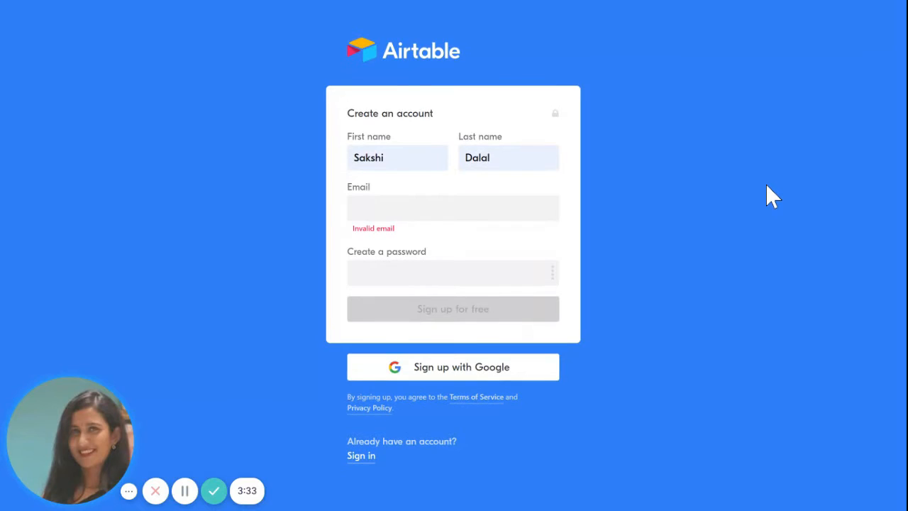
{"action": "left_click", "coordinate": [454, 208]}
{"action": "type", "text": "sakshi"}
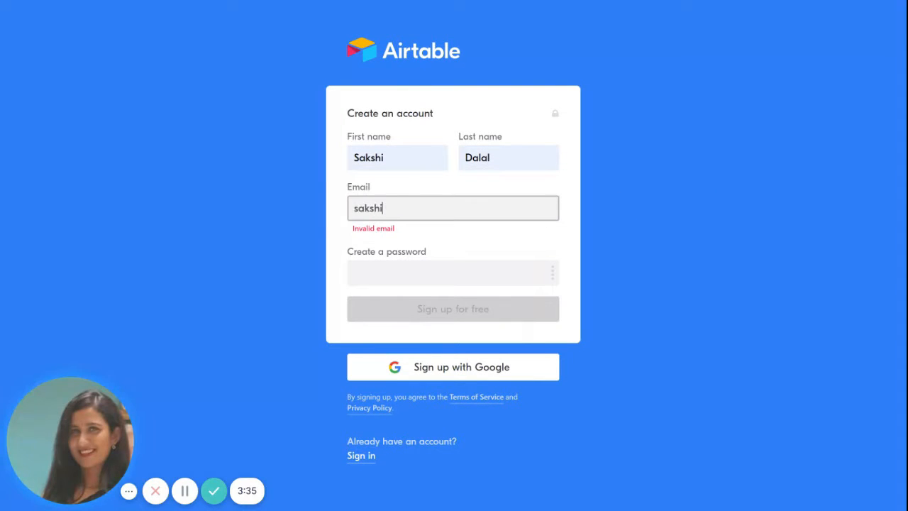
{"action": "key", "text": "Down"}
{"action": "key", "text": "Return"}
Step: Fill in the account password using the saved password suggestion
{"action": "left_click", "coordinate": [354, 266]}
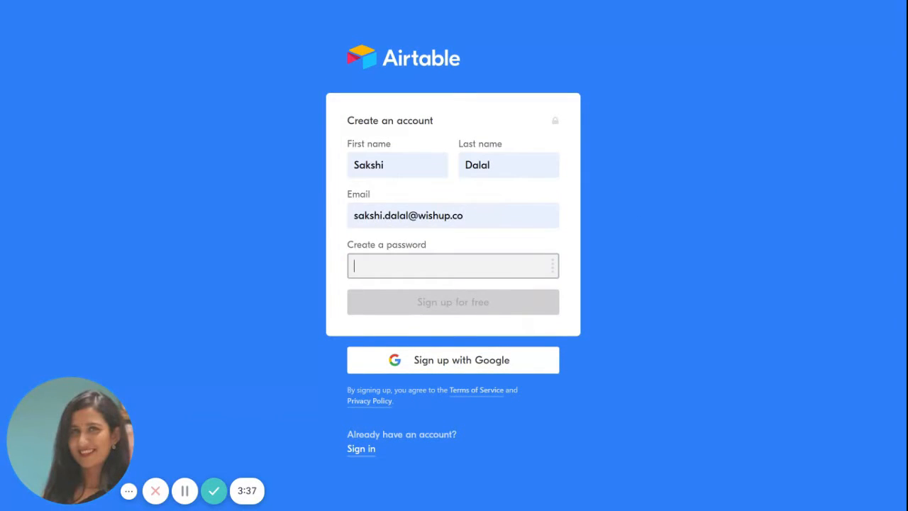
{"action": "type", "text": "•••••••"}
{"action": "key", "text": "BackSpace"}
{"action": "key", "text": "BackSpace"}
{"action": "key", "text": "BackSpace"}
{"action": "key", "text": "BackSpace"}
{"action": "key", "text": "BackSpace"}
{"action": "key", "text": "BackSpace"}
{"action": "key", "text": "Down"}
{"action": "key", "text": "Return"}
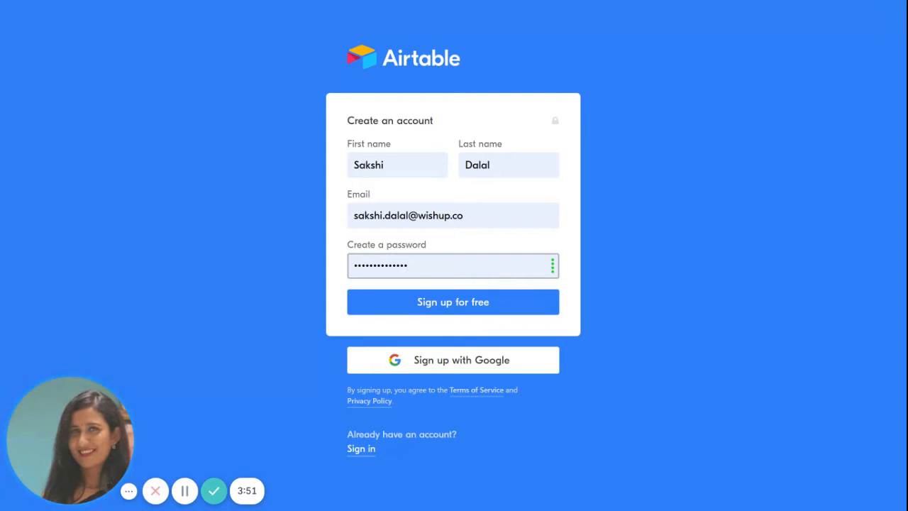
Step: Switch to Sign in and log in with the filled-in credentials
{"action": "left_click", "coordinate": [368, 455]}
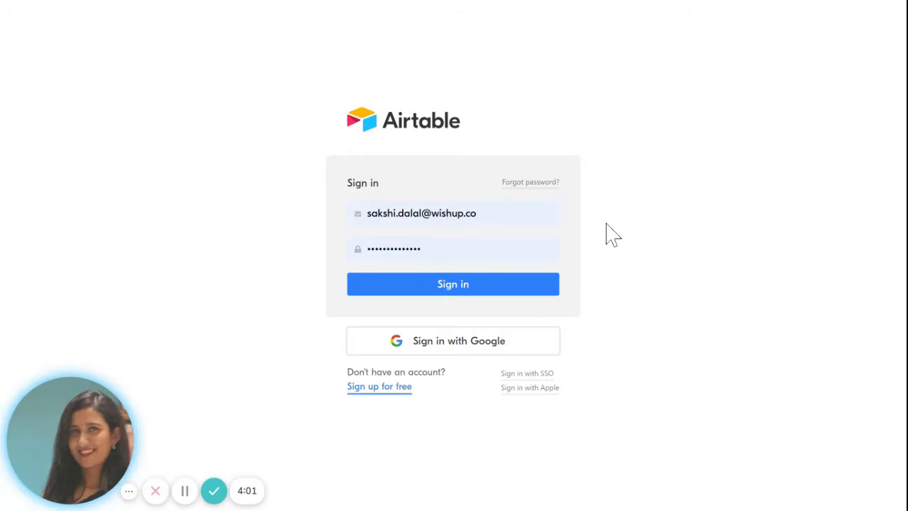
{"action": "left_click", "coordinate": [489, 290]}
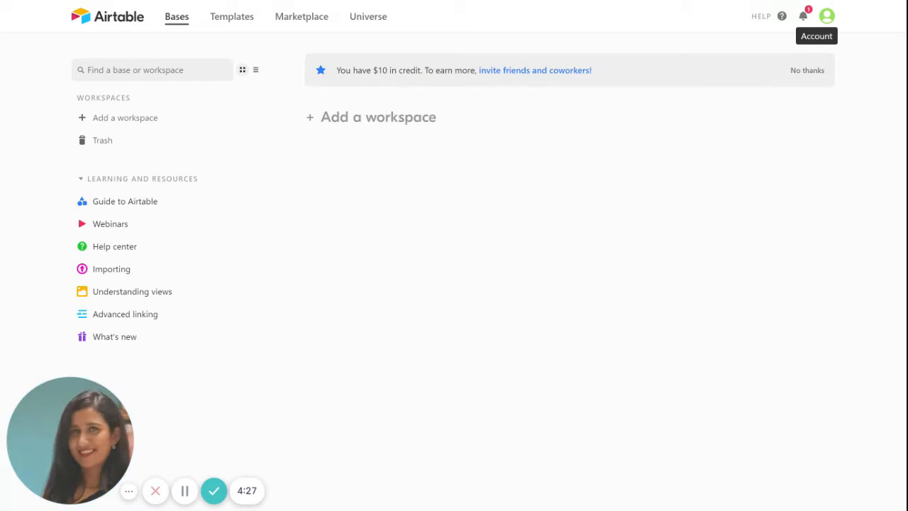
Step: Open the account avatar menu, close it, then reopen it
{"action": "left_click", "coordinate": [832, 20]}
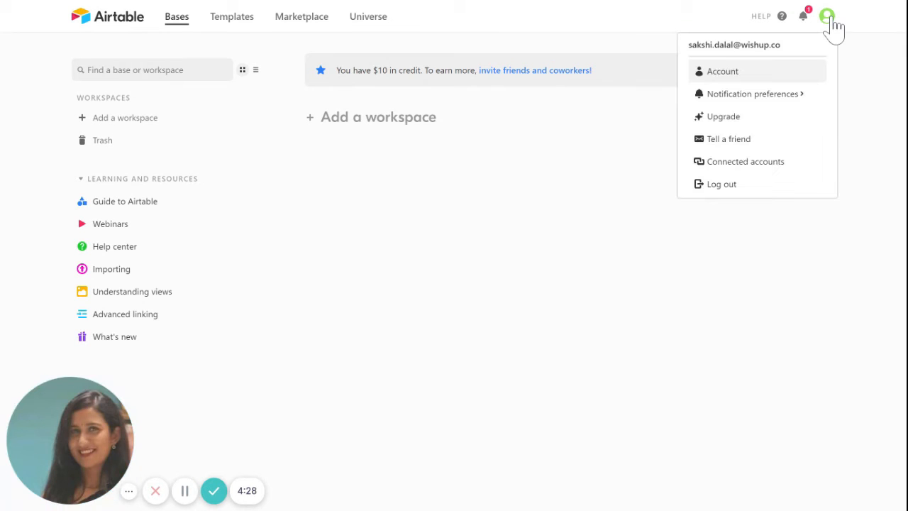
{"action": "left_click", "coordinate": [722, 78]}
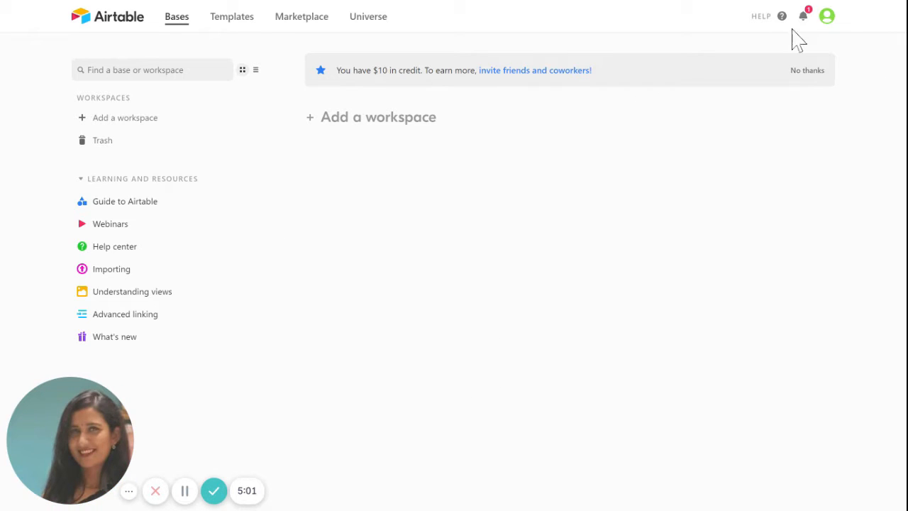
{"action": "left_click", "coordinate": [834, 20]}
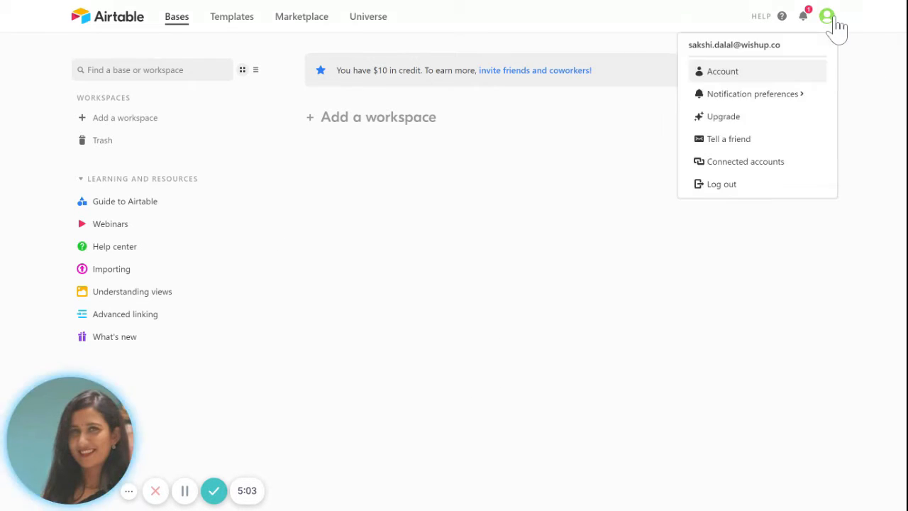
Step: Choose Upgrade and scroll through the Free, Plus, Pro and Enterprise plan comparison
{"action": "left_click", "coordinate": [749, 124]}
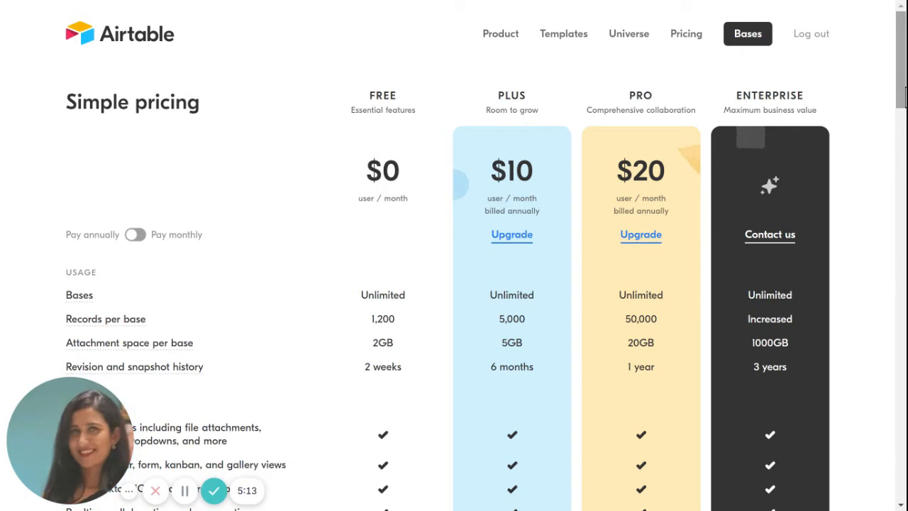
{"action": "left_click_drag", "start_coordinate": [904, 86], "coordinate": [905, 85]}
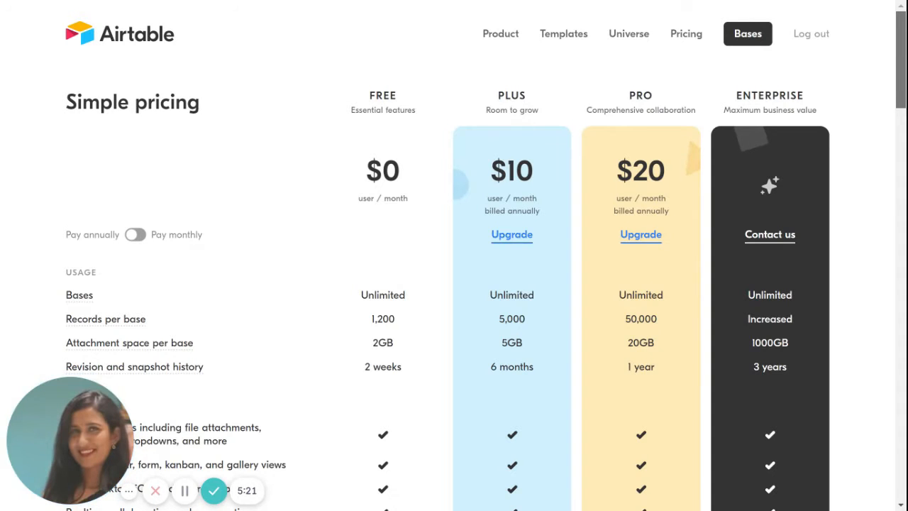
{"action": "left_click_drag", "start_coordinate": [904, 86], "coordinate": [904, 96]}
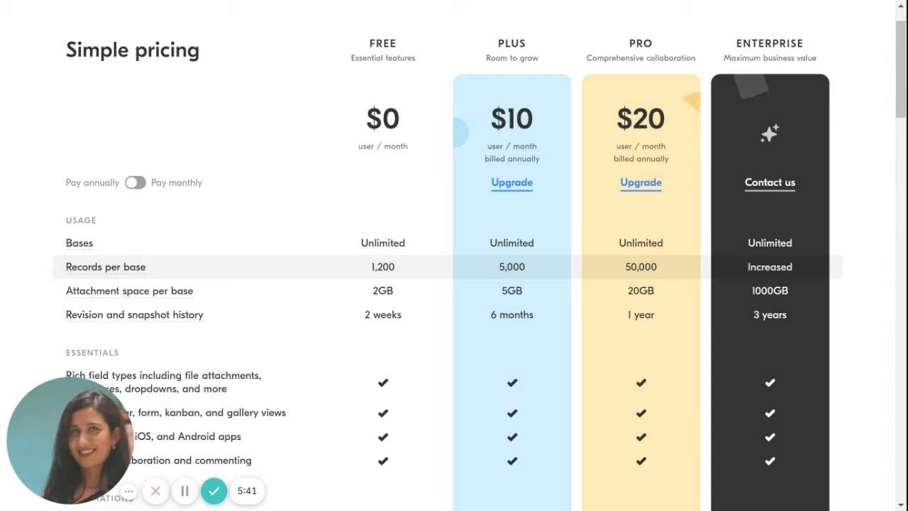
{"action": "scroll", "coordinate": [454, 256], "scroll_direction": "down", "scroll_amount": 5}
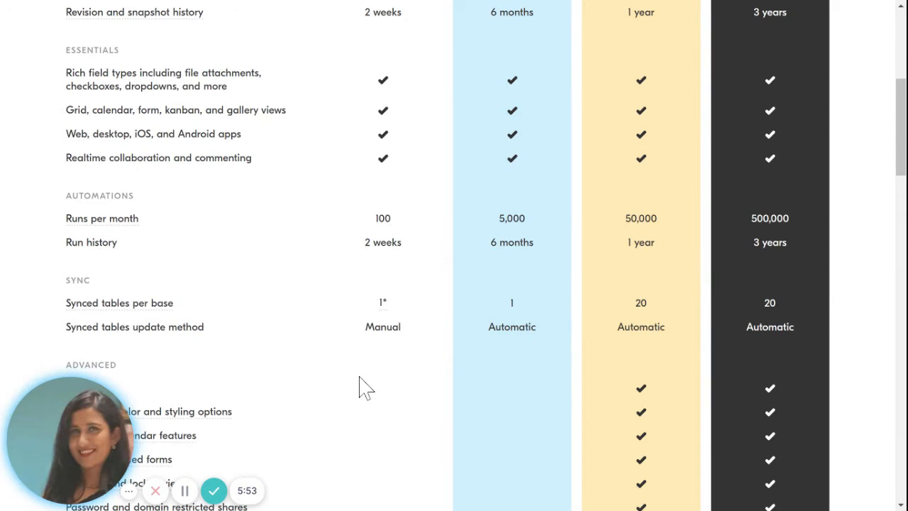
{"action": "scroll", "coordinate": [360, 385], "scroll_direction": "down", "scroll_amount": 3}
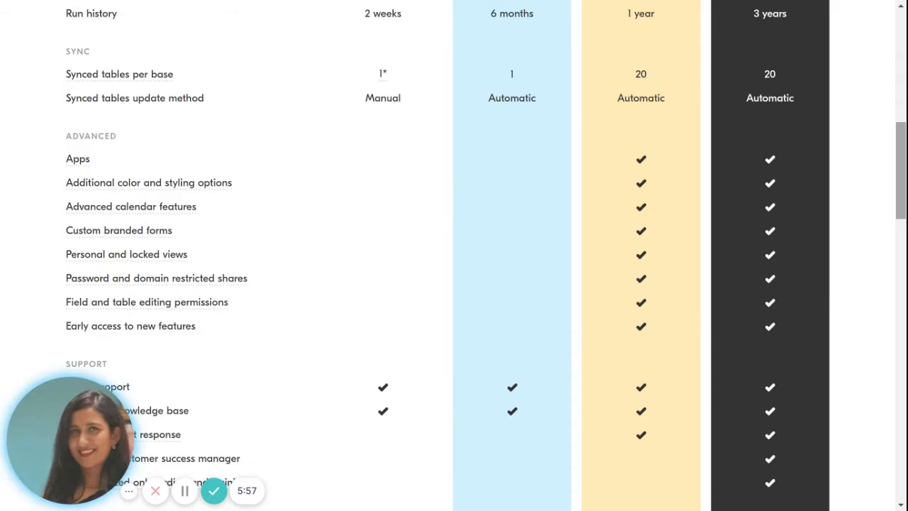
{"action": "scroll", "coordinate": [901, 170], "scroll_direction": "down", "scroll_amount": 6}
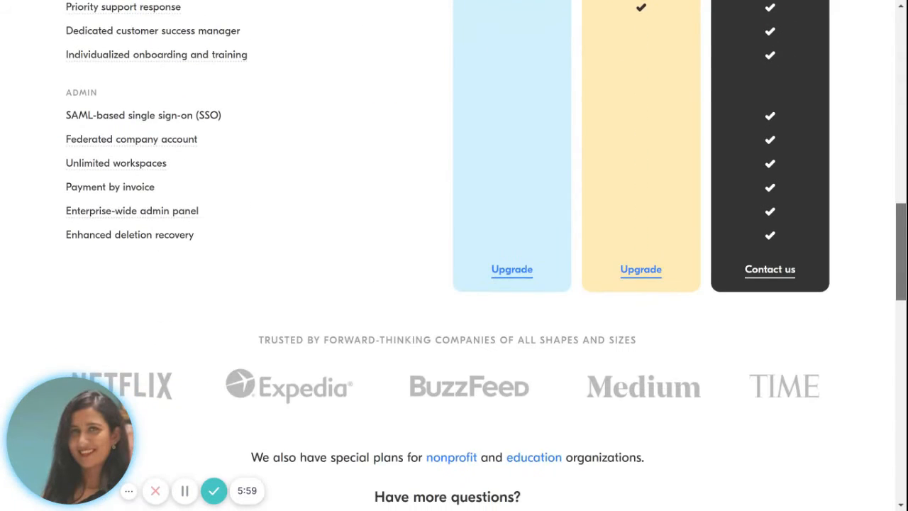
{"action": "scroll", "coordinate": [901, 170], "scroll_direction": "up", "scroll_amount": 10}
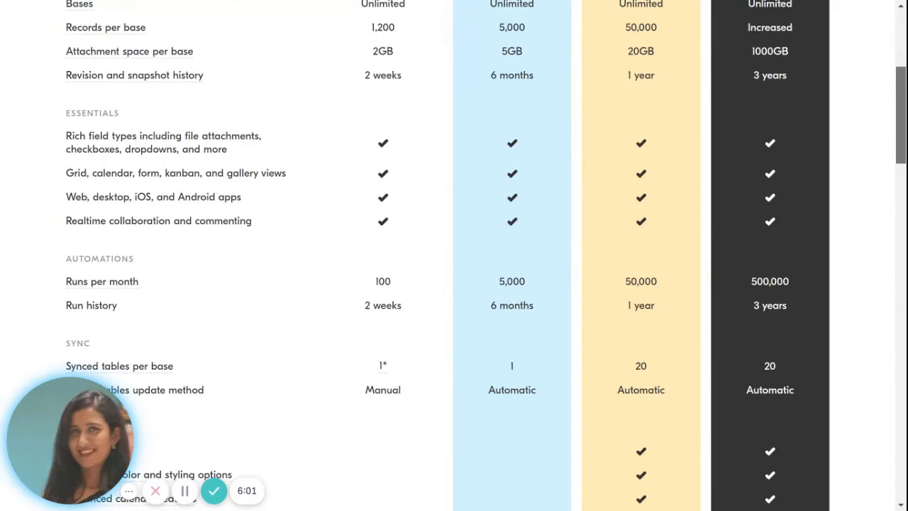
Step: Return from the pricing page to the empty Bases home page
{"action": "scroll", "coordinate": [901, 170], "scroll_direction": "up", "scroll_amount": 4}
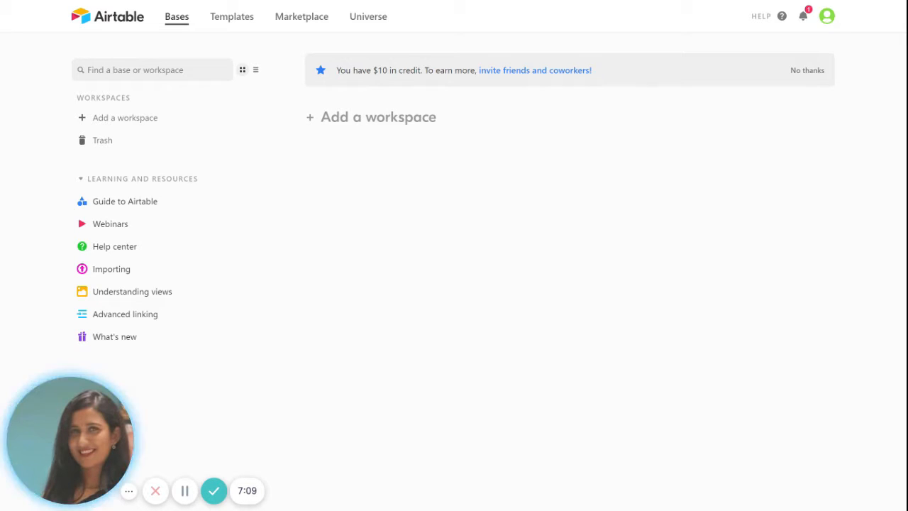
Step: Create a workspace and rename it from 'Workspace 1' to 'Marketing Team'
{"action": "left_click", "coordinate": [180, 68]}
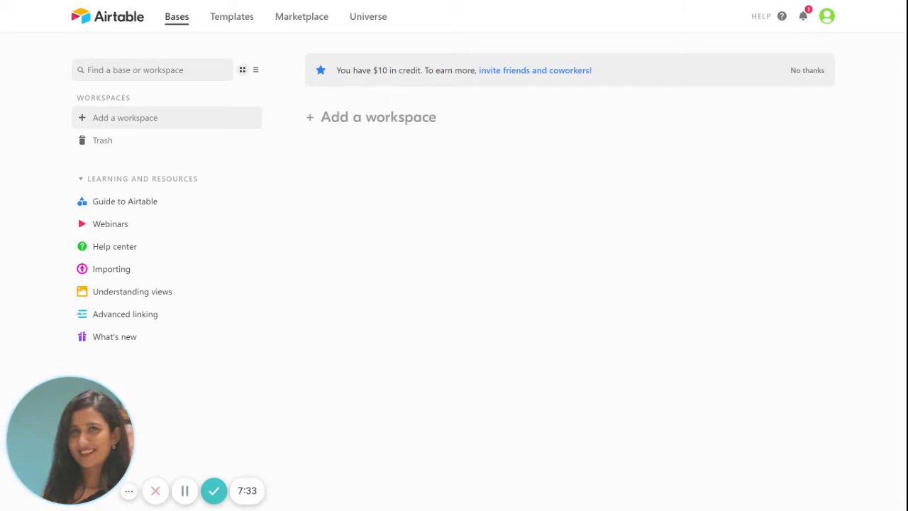
{"action": "left_click", "coordinate": [82, 119]}
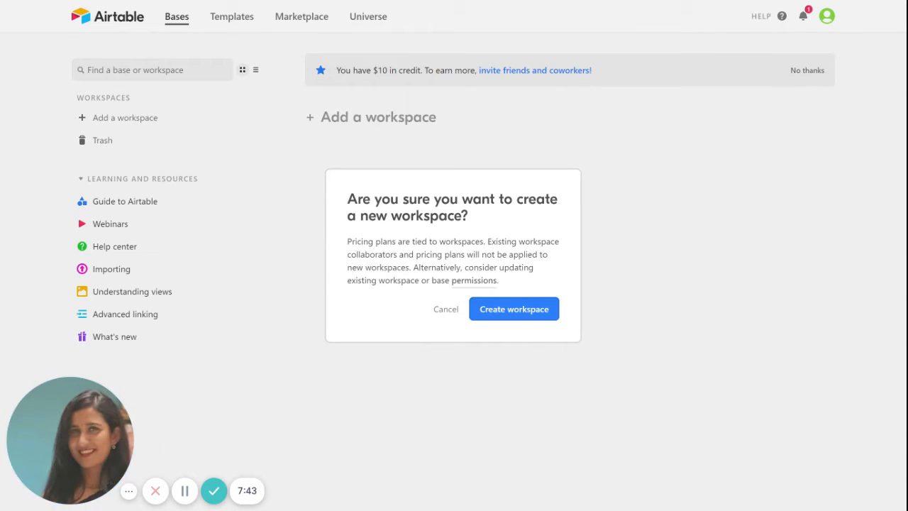
{"action": "left_click", "coordinate": [536, 317]}
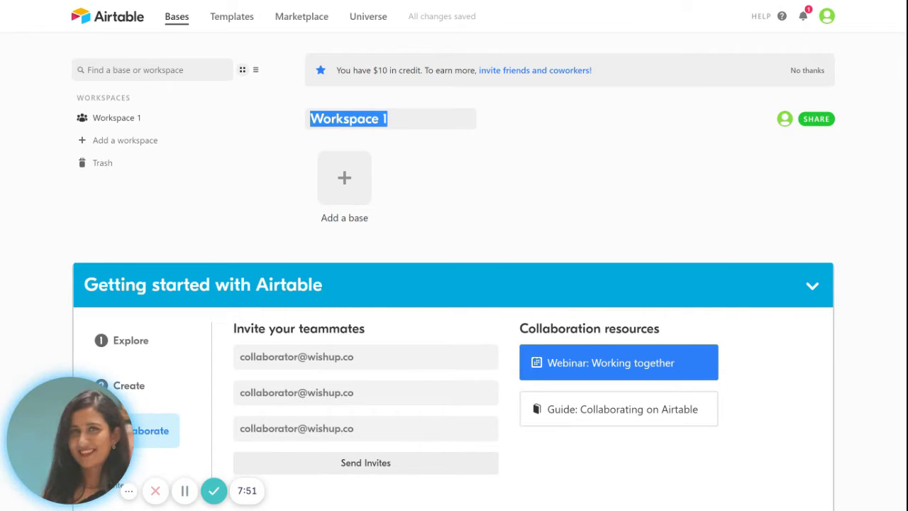
{"action": "key", "text": "BackSpace"}
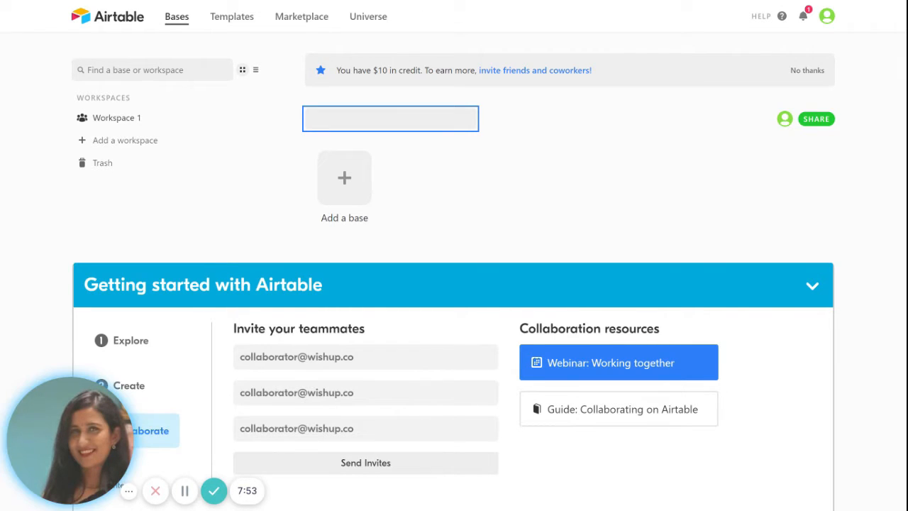
{"action": "type", "text": "Marketi"}
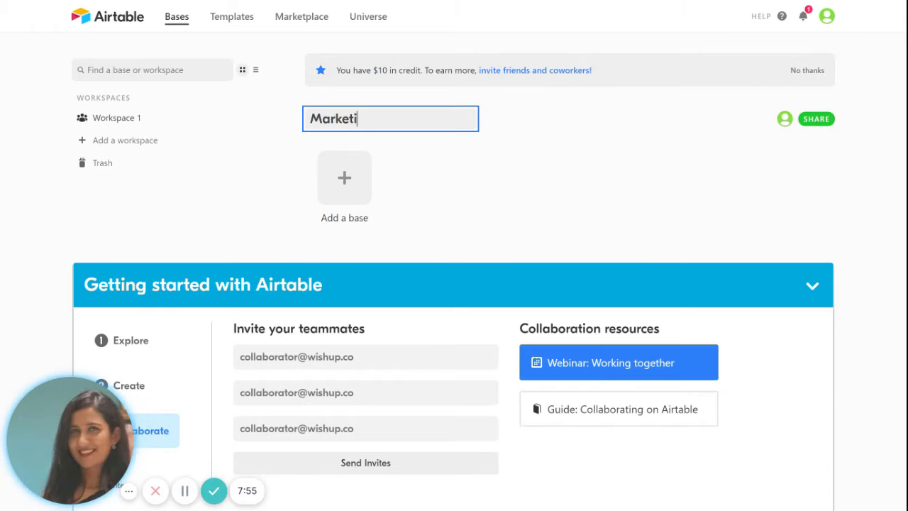
{"action": "type", "text": "ng"}
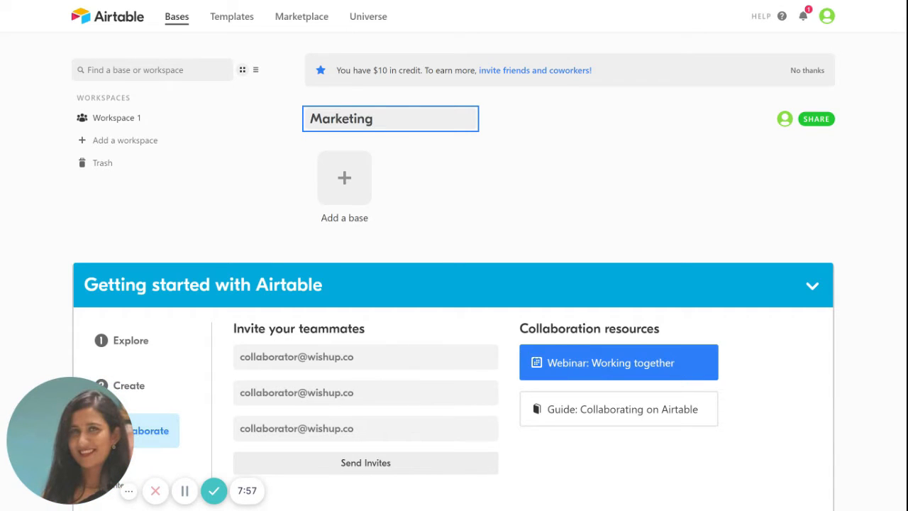
{"action": "type", "text": " Team"}
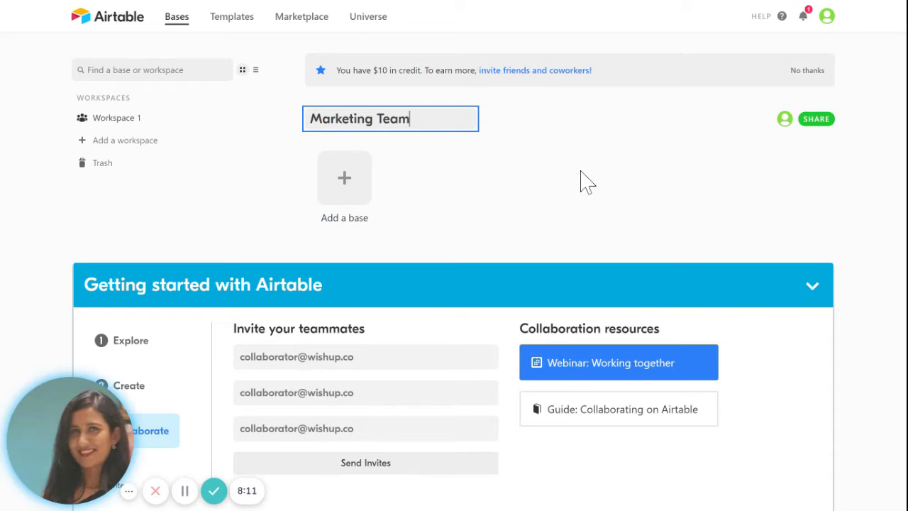
{"action": "left_click", "coordinate": [581, 172]}
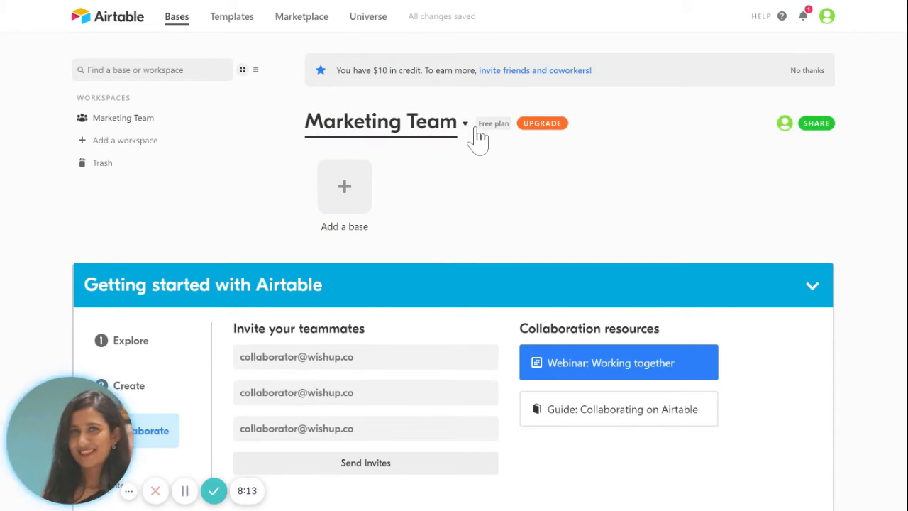
Step: Browse the Marketing Team workspace settings and go back to its bases page
{"action": "left_click", "coordinate": [466, 126]}
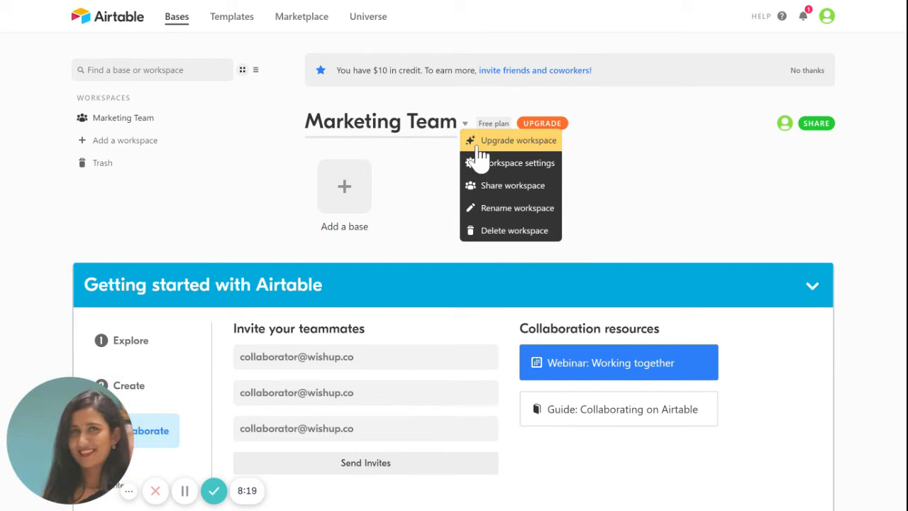
{"action": "left_click", "coordinate": [481, 146]}
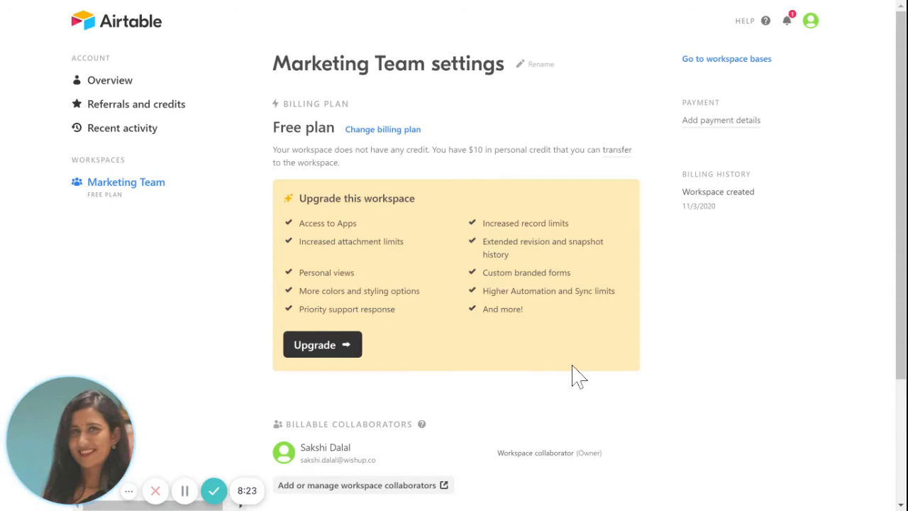
{"action": "scroll", "coordinate": [562, 373], "scroll_direction": "down", "scroll_amount": 1}
{"action": "scroll", "coordinate": [457, 284], "scroll_direction": "down", "scroll_amount": 1}
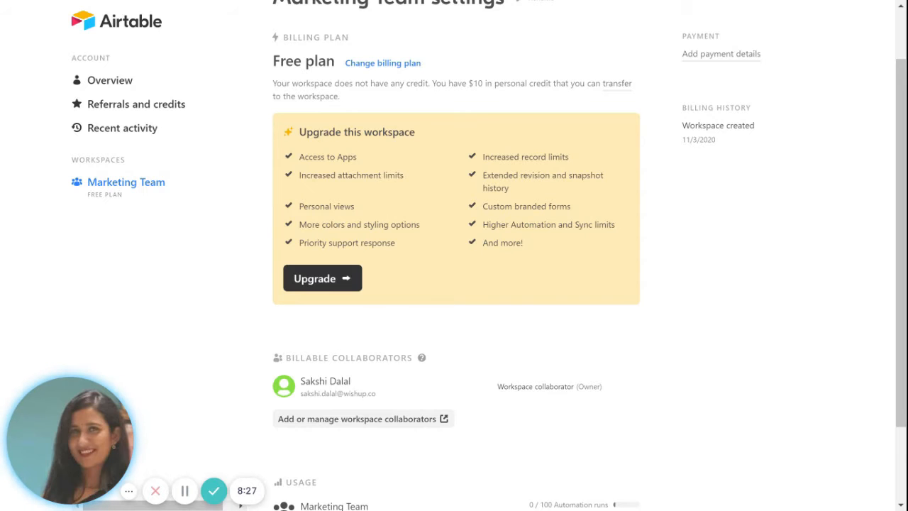
{"action": "scroll", "coordinate": [579, 250], "scroll_direction": "down", "scroll_amount": 2}
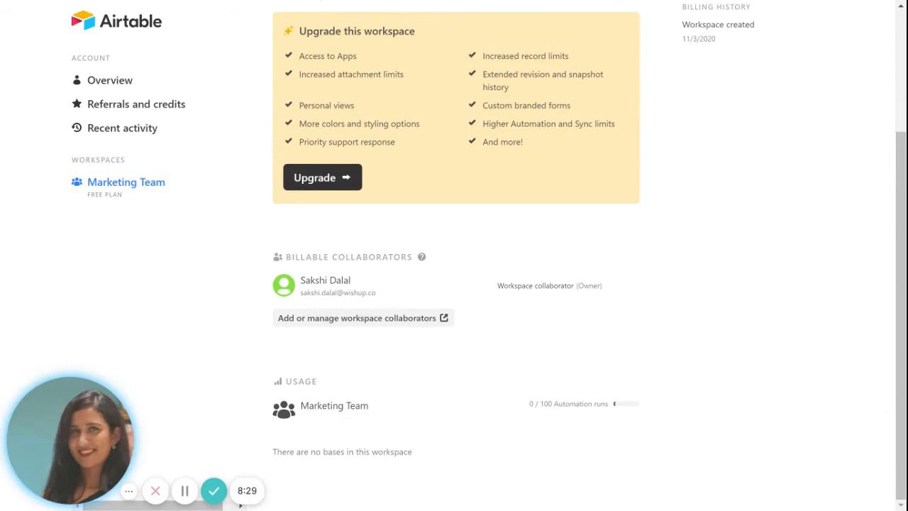
{"action": "scroll", "coordinate": [579, 250], "scroll_direction": "up", "scroll_amount": 1}
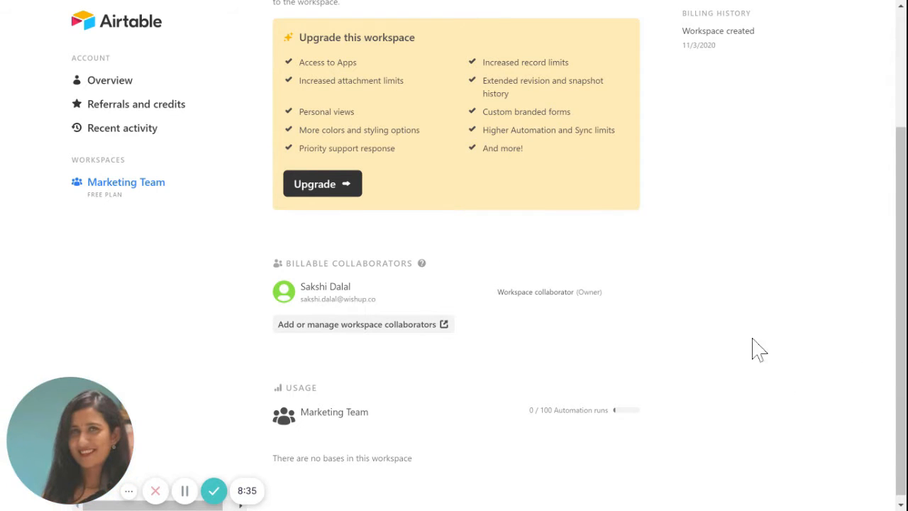
{"action": "left_click", "coordinate": [1, 2]}
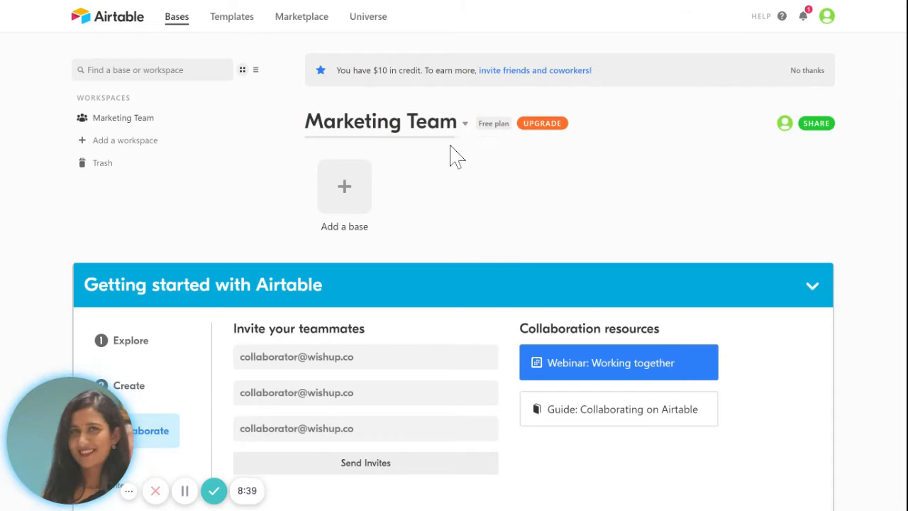
Step: Revisit the workspace settings, then reopen the Marketing Team options dropdown
{"action": "left_click", "coordinate": [467, 124]}
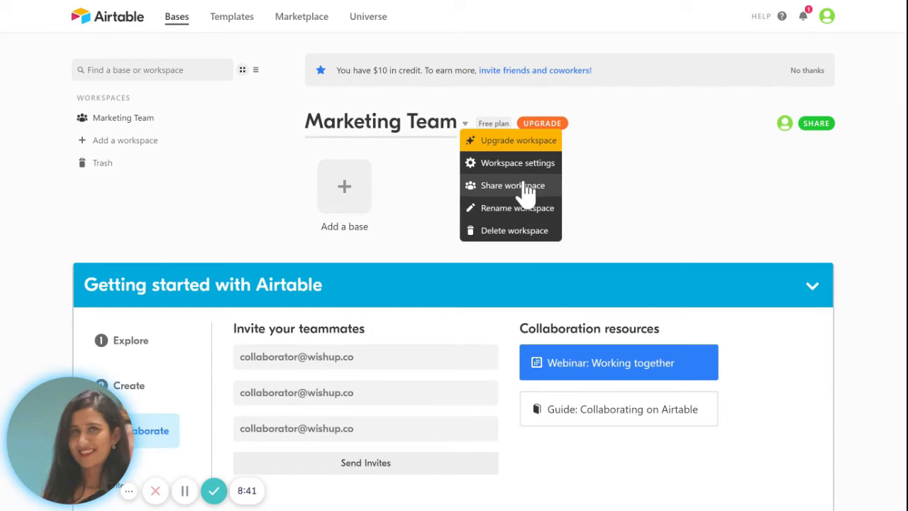
{"action": "left_click", "coordinate": [508, 169]}
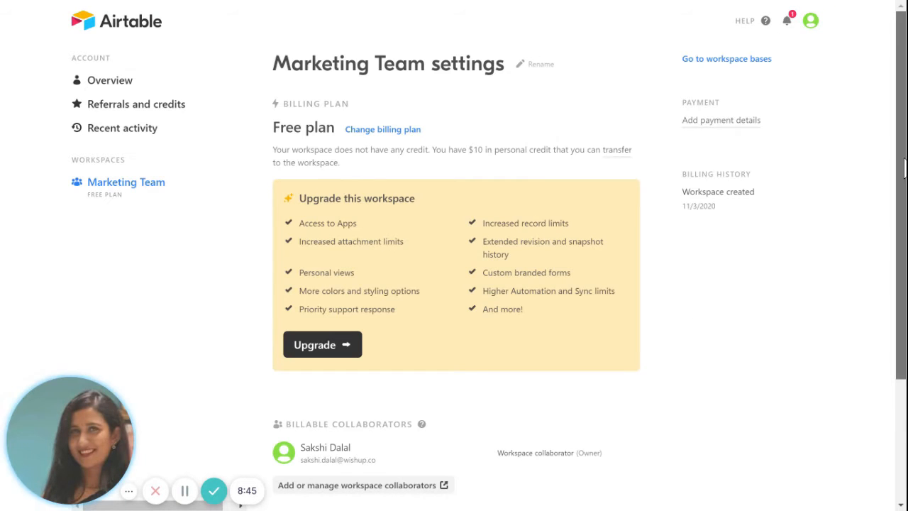
{"action": "scroll", "coordinate": [887, 325], "scroll_direction": "down", "scroll_amount": 3}
{"action": "scroll", "coordinate": [886, 324], "scroll_direction": "up", "scroll_amount": 2}
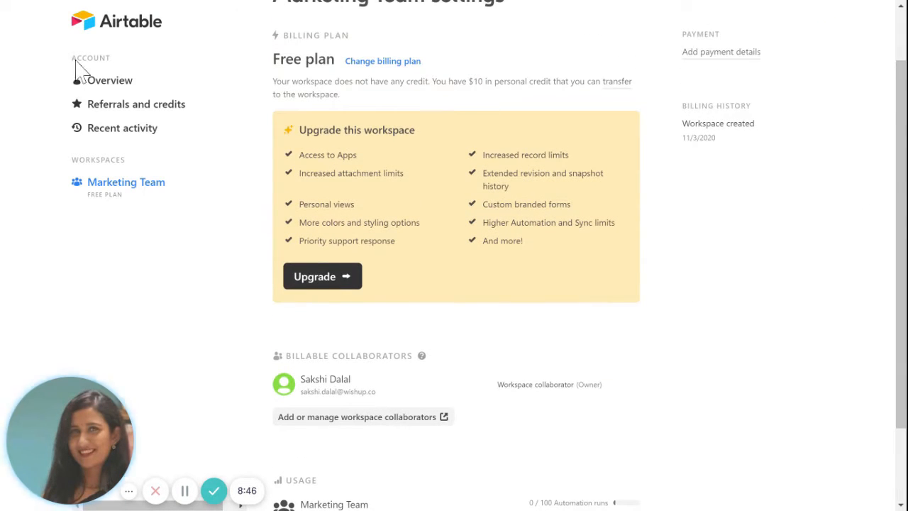
{"action": "left_click", "coordinate": [21, 1]}
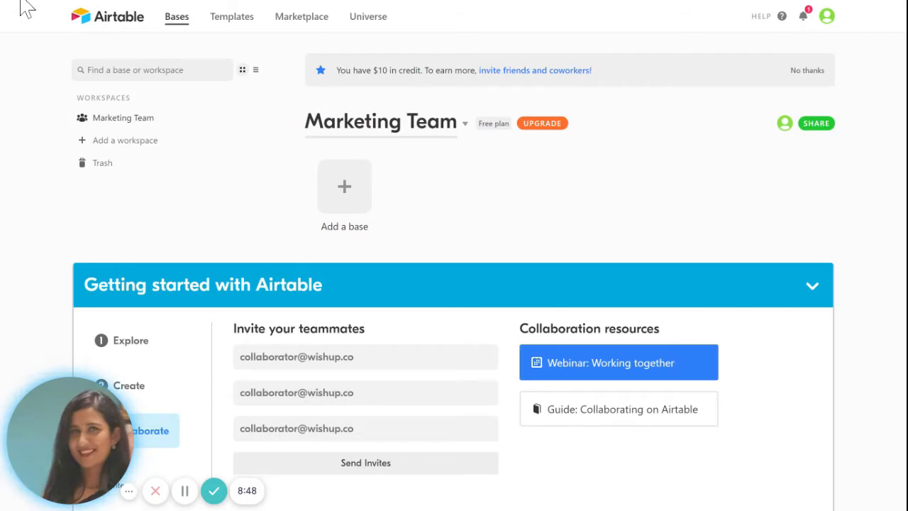
{"action": "left_click", "coordinate": [465, 125]}
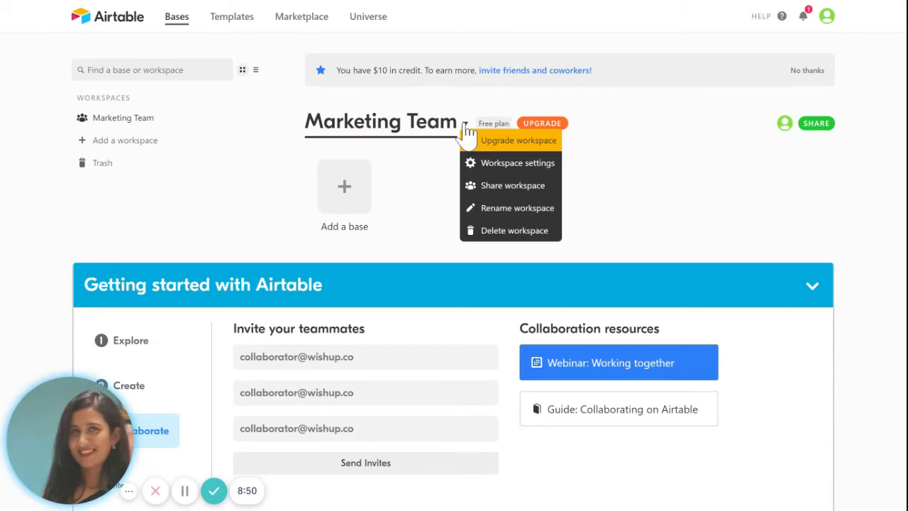
{"action": "left_click", "coordinate": [522, 195]}
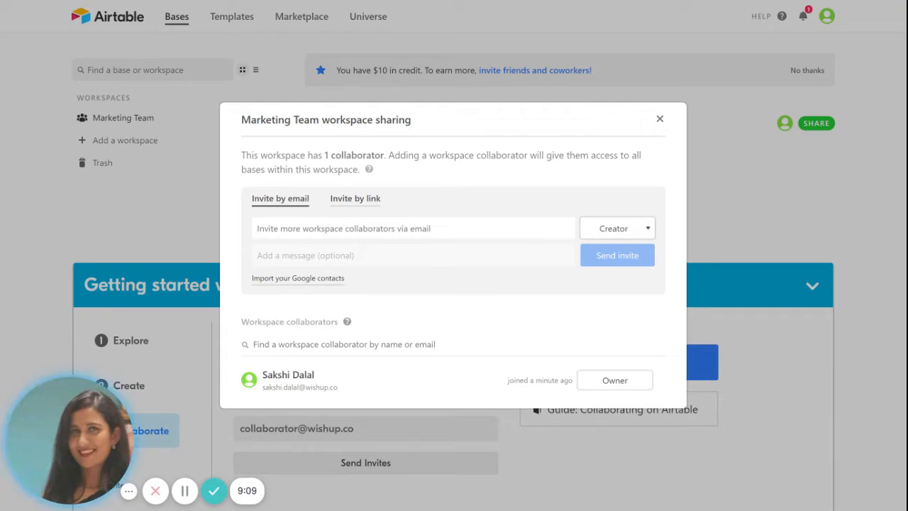
{"action": "left_click", "coordinate": [326, 232]}
{"action": "key", "text": "ctrl+v"}
{"action": "left_click", "coordinate": [352, 202]}
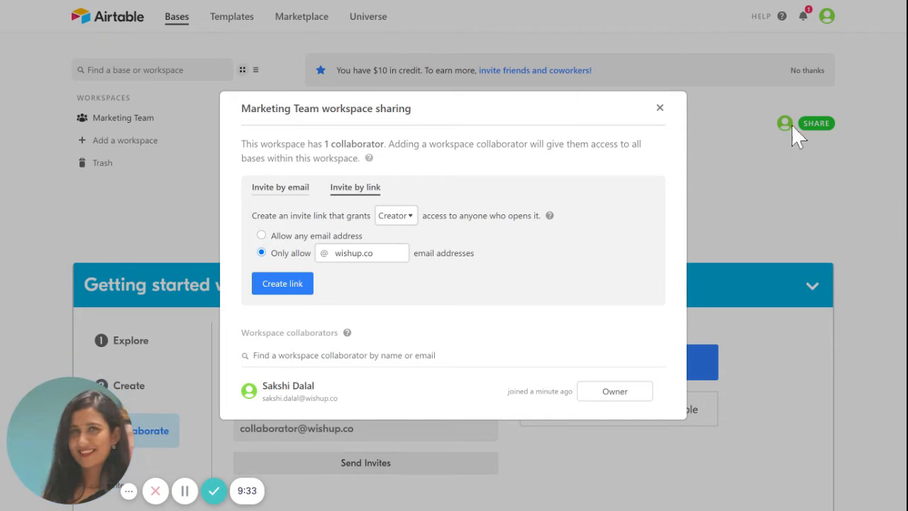
{"action": "left_click", "coordinate": [661, 112]}
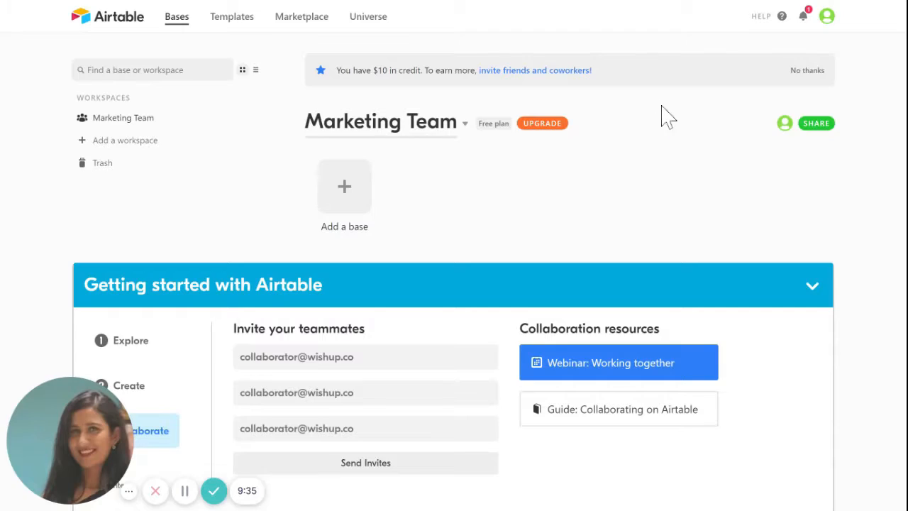
{"action": "left_click", "coordinate": [821, 128]}
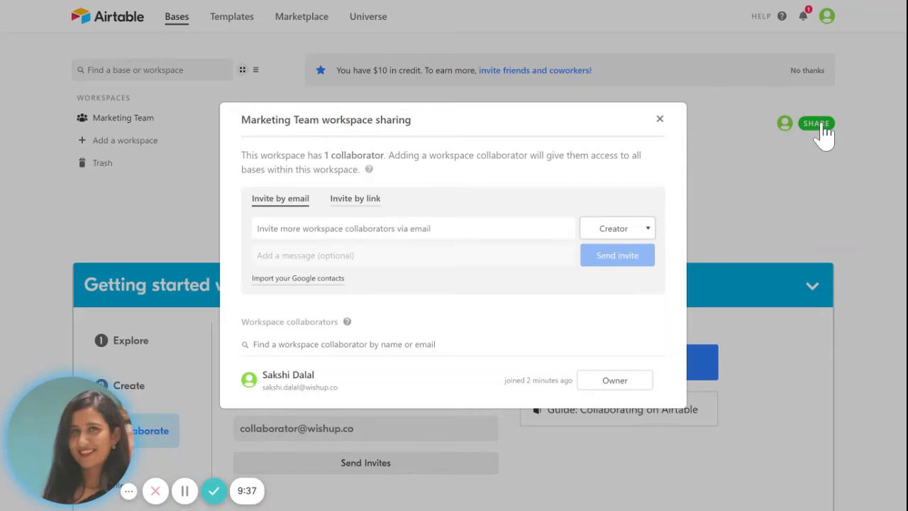
{"action": "left_click", "coordinate": [660, 120]}
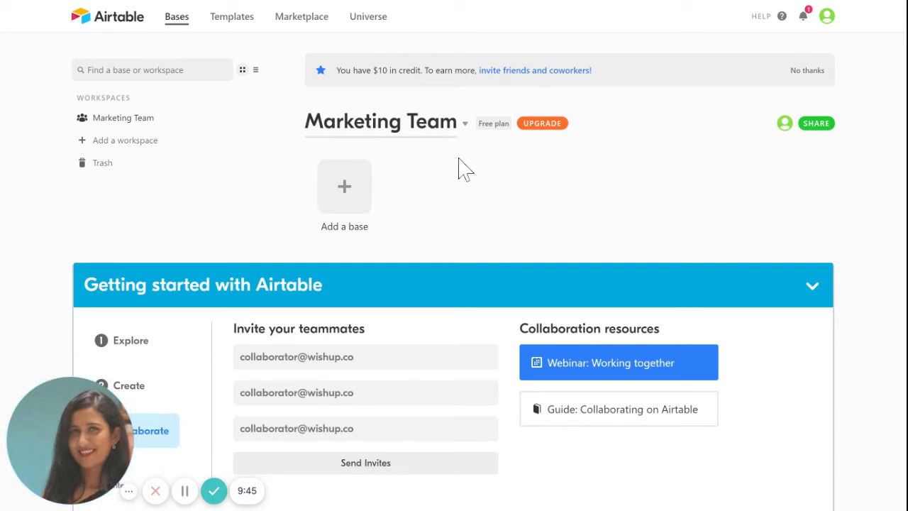
{"action": "left_click", "coordinate": [466, 128]}
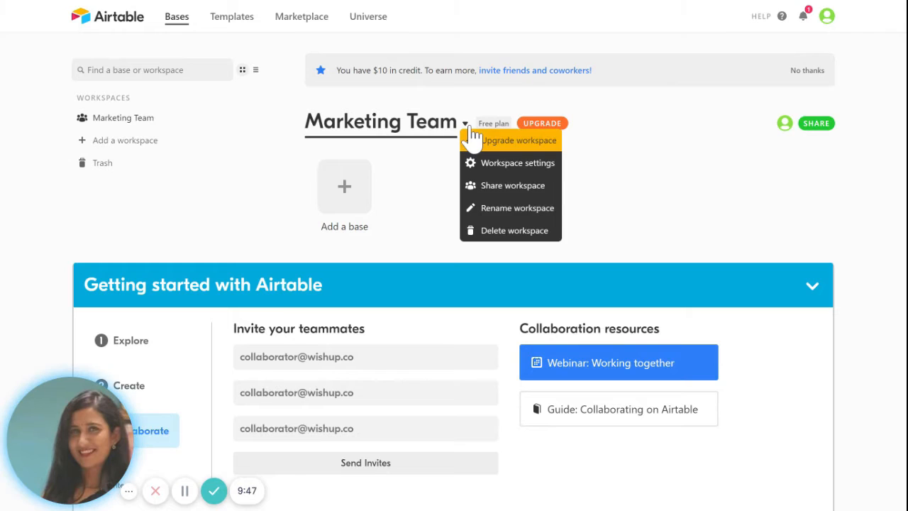
{"action": "left_click", "coordinate": [523, 208]}
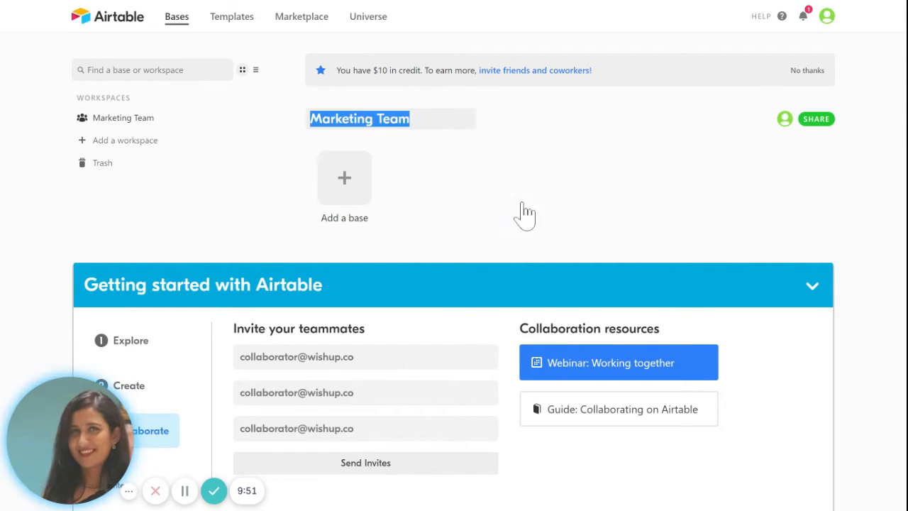
{"action": "left_click", "coordinate": [493, 195]}
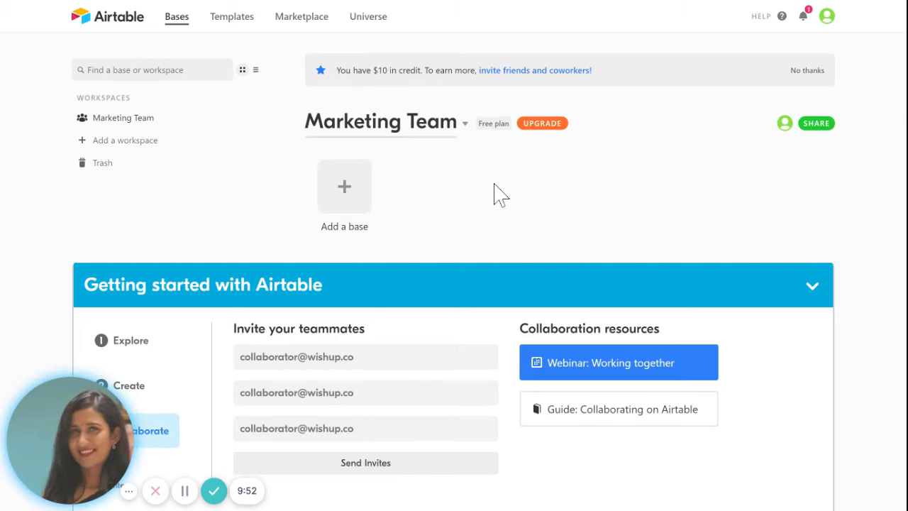
{"action": "left_click", "coordinate": [467, 132]}
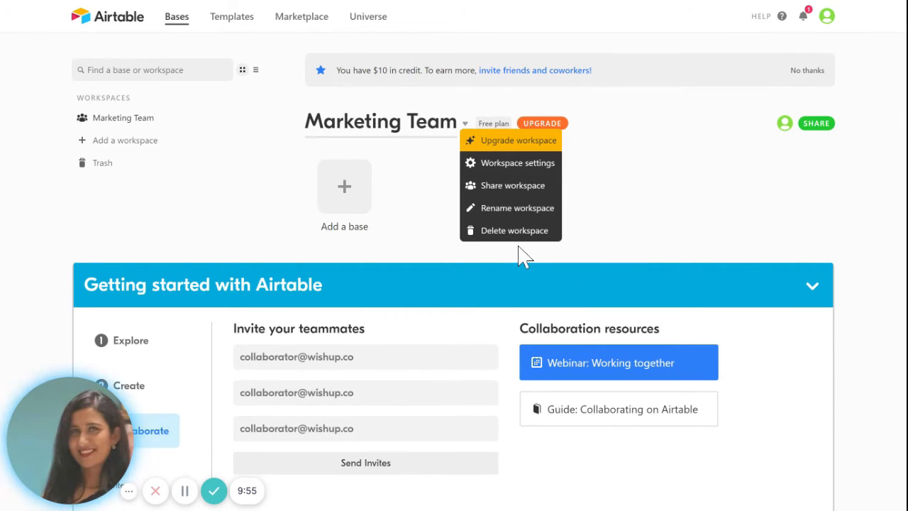
{"action": "left_click", "coordinate": [410, 184]}
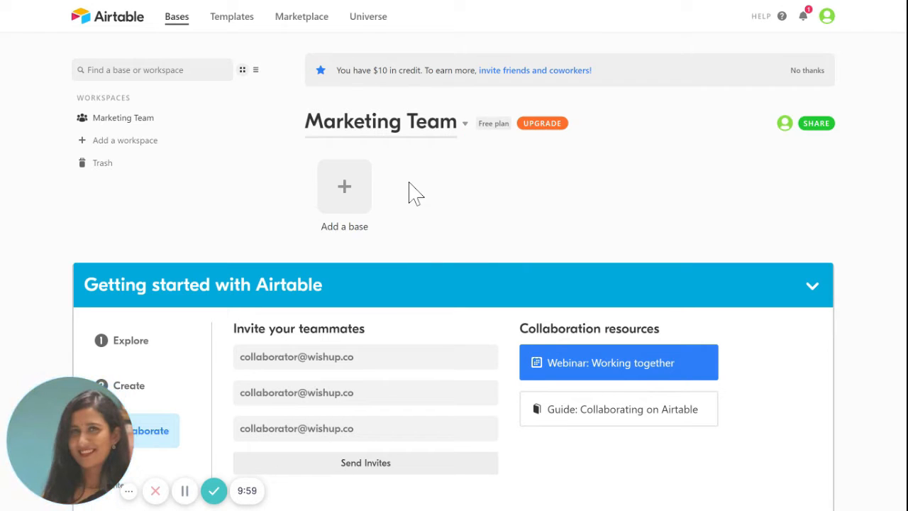
{"action": "left_click", "coordinate": [348, 190]}
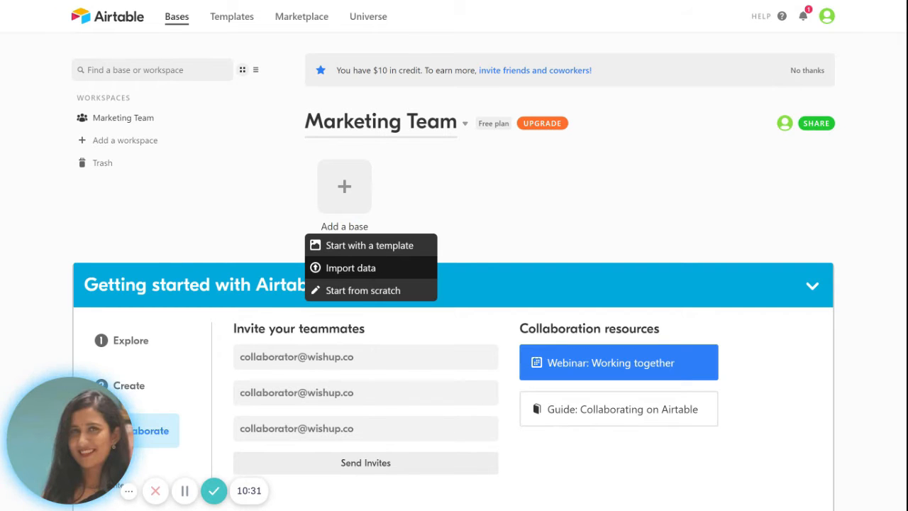
{"action": "left_click", "coordinate": [352, 248]}
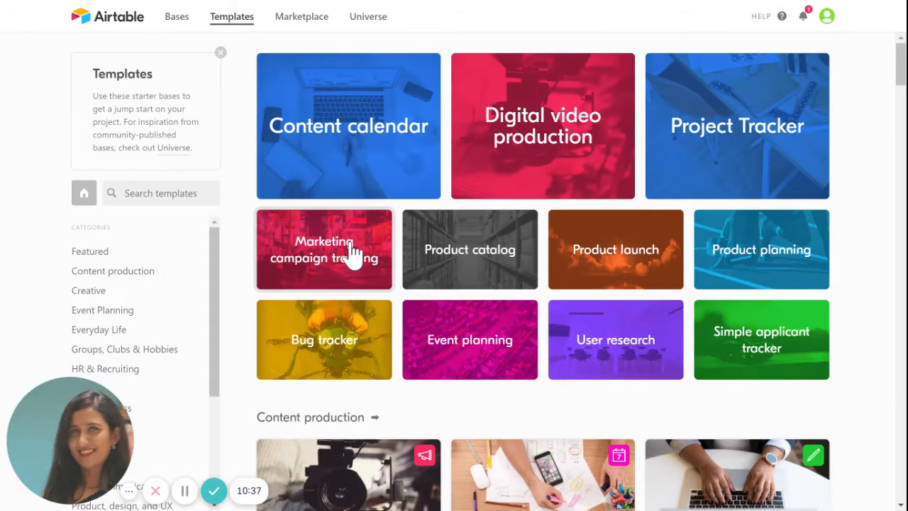
{"action": "left_click", "coordinate": [291, 264]}
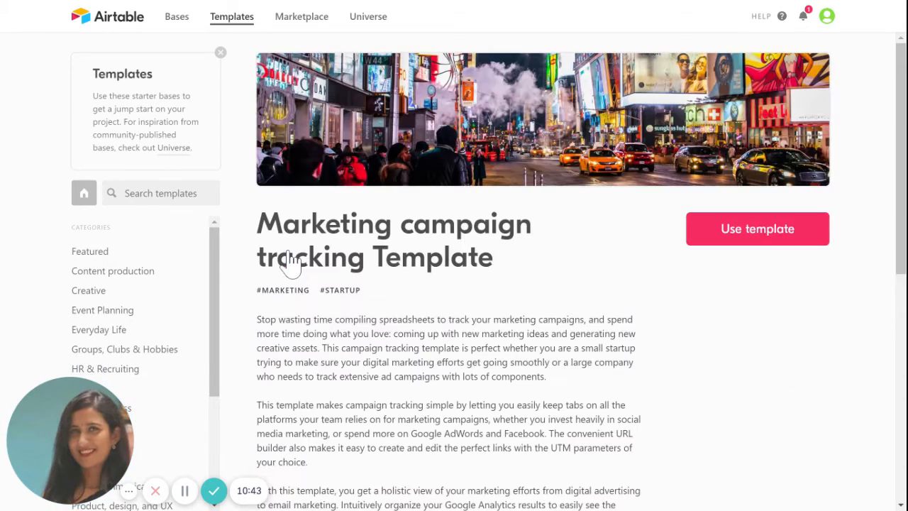
{"action": "scroll", "coordinate": [905, 165], "scroll_direction": "down", "scroll_amount": 6}
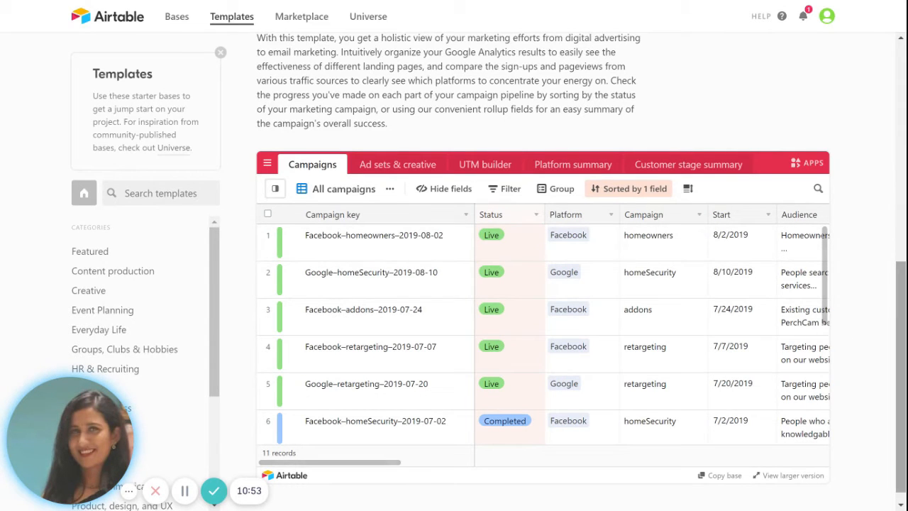
{"action": "scroll", "coordinate": [902, 341], "scroll_direction": "up", "scroll_amount": 1}
{"action": "scroll", "coordinate": [542, 283], "scroll_direction": "up", "scroll_amount": 5}
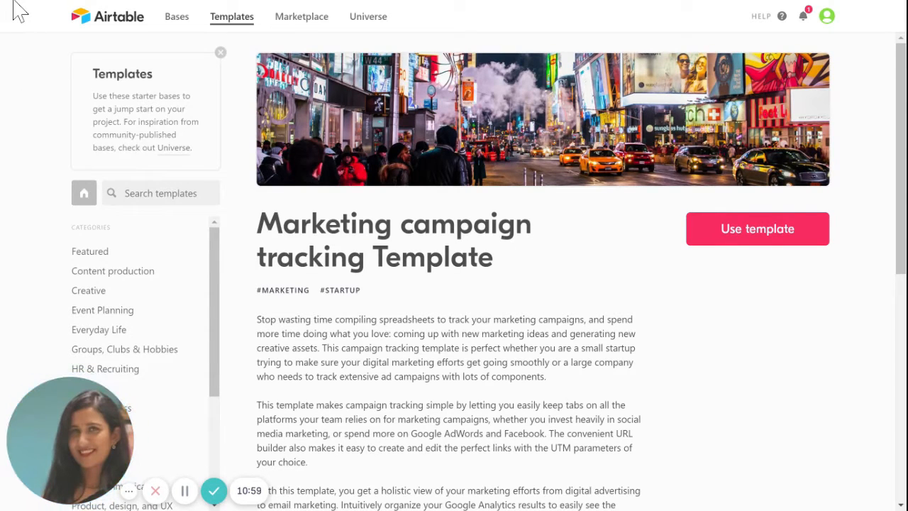
{"action": "key", "text": "alt+Left"}
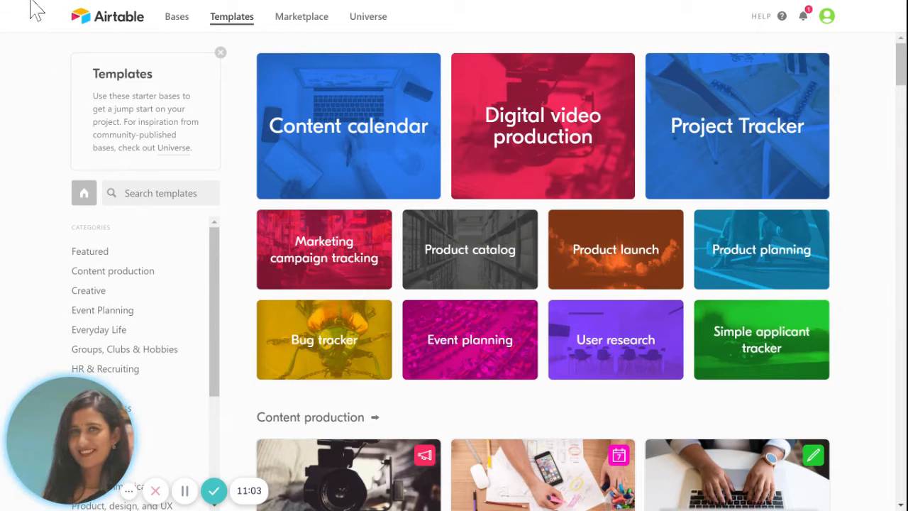
{"action": "key", "text": "alt+Left"}
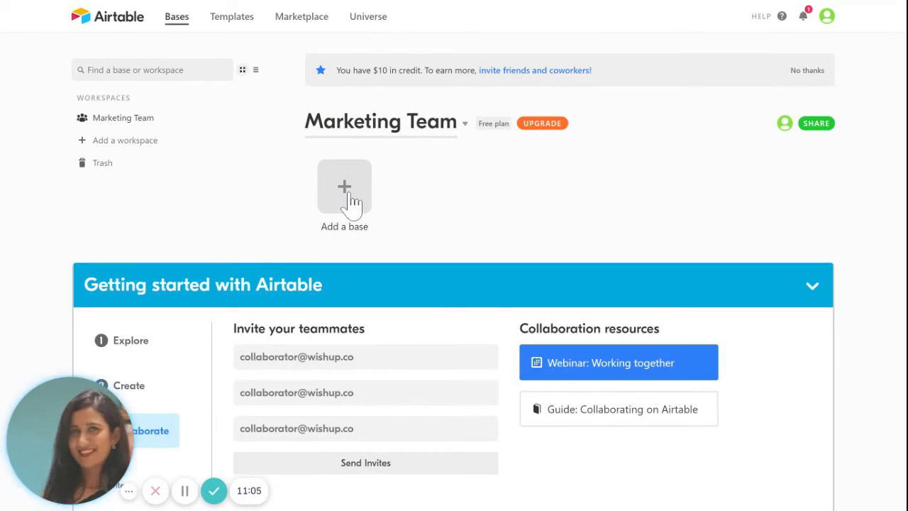
{"action": "left_click", "coordinate": [351, 202]}
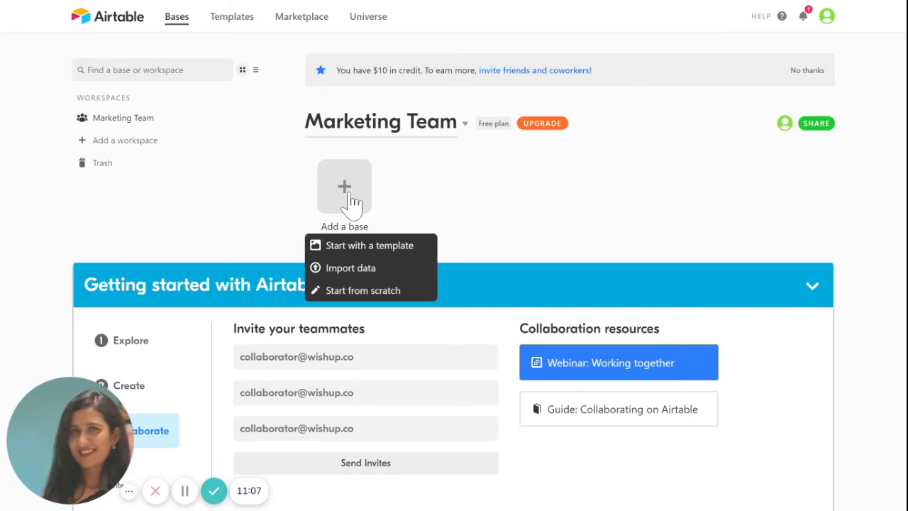
{"action": "left_click", "coordinate": [363, 271]}
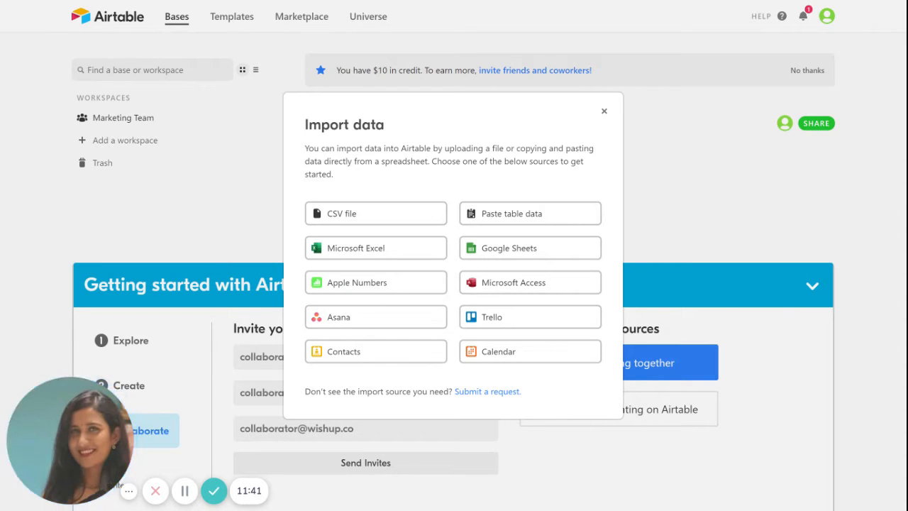
{"action": "left_click", "coordinate": [604, 111]}
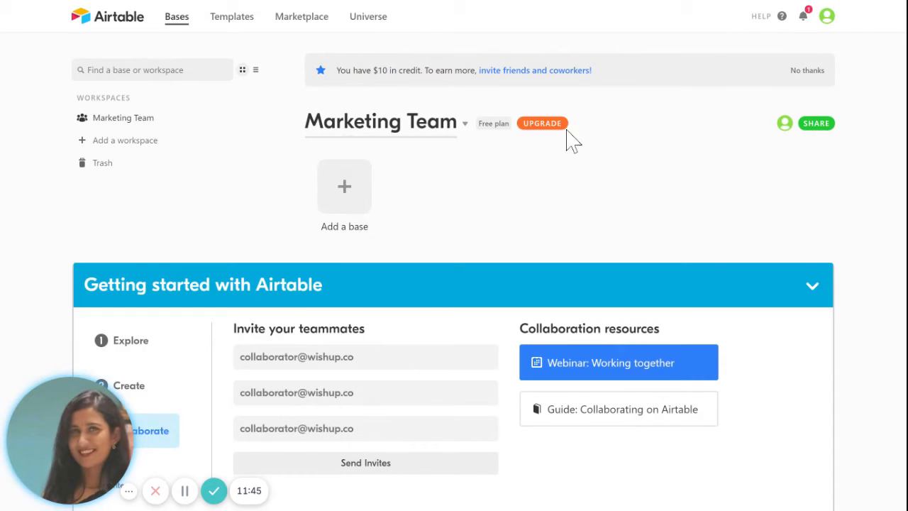
{"action": "left_click", "coordinate": [348, 187]}
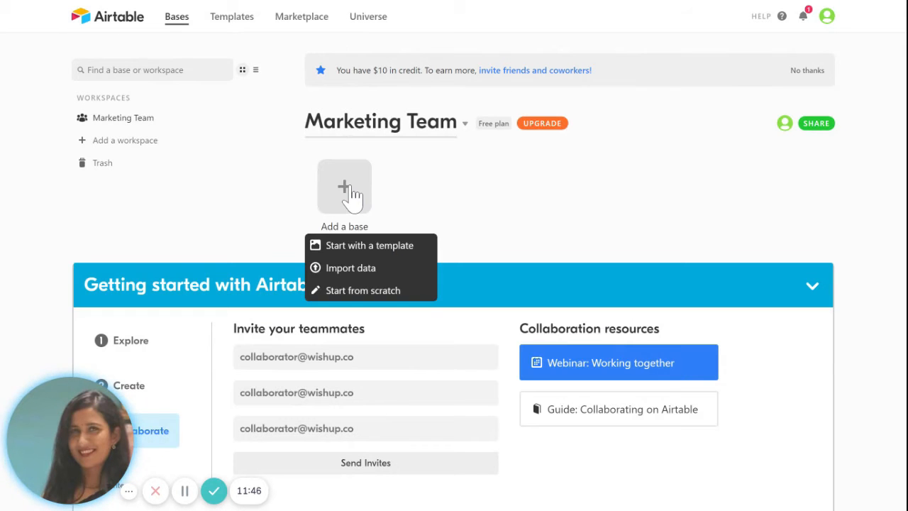
Step: Start a blank base named 'Marketing Calender', coloured teal with a calendar icon
{"action": "left_click", "coordinate": [376, 292]}
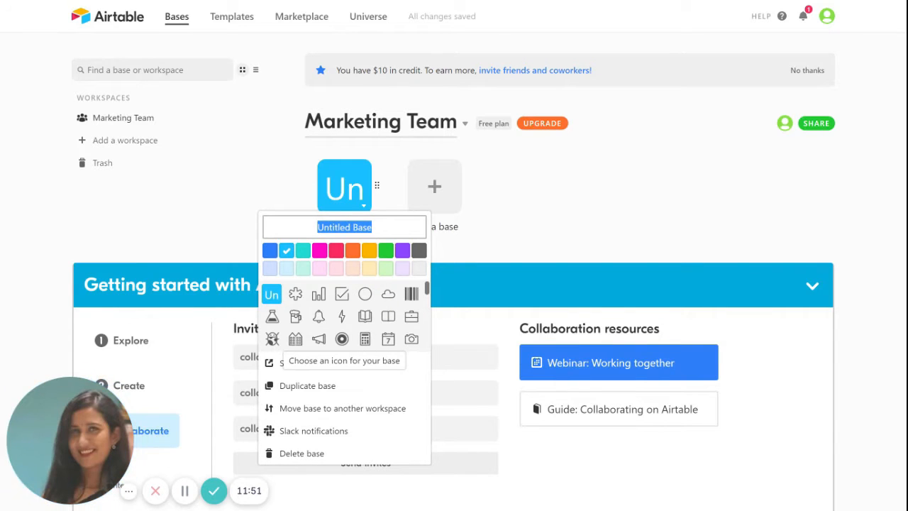
{"action": "key", "text": "BackSpace"}
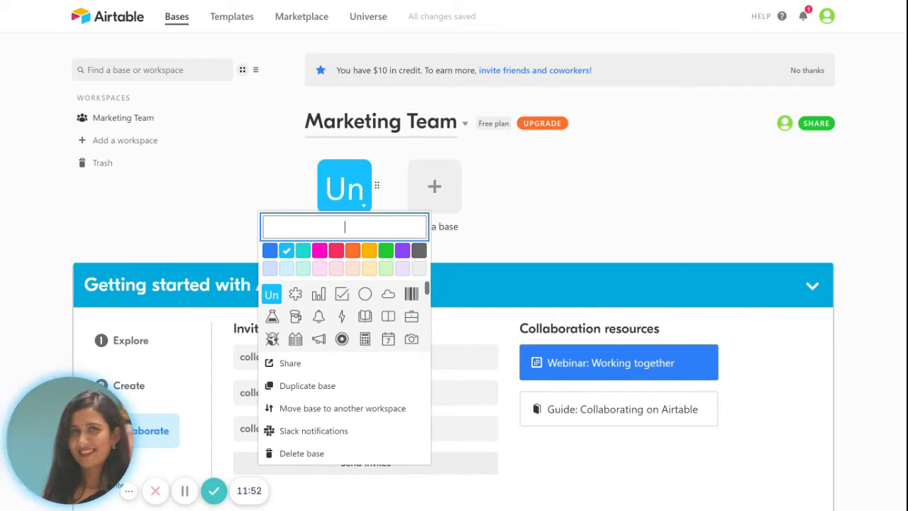
{"action": "left_click", "coordinate": [271, 252]}
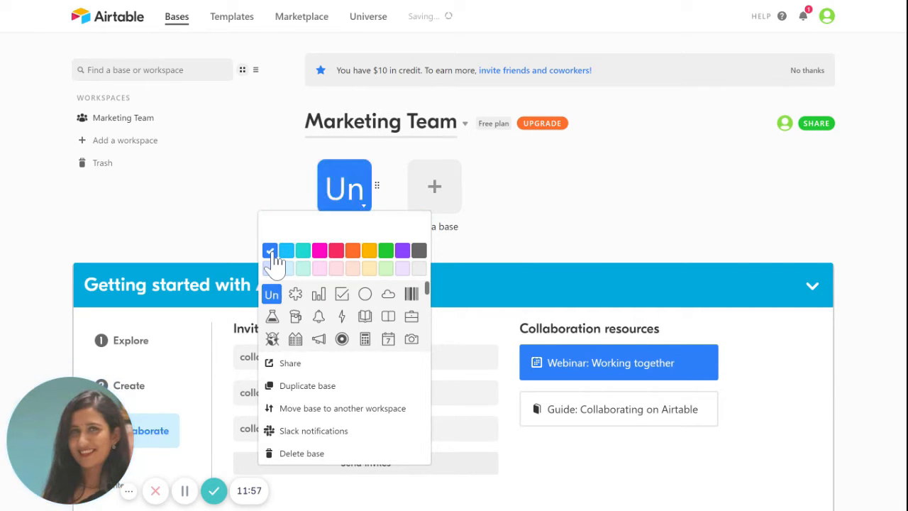
{"action": "left_click", "coordinate": [288, 252]}
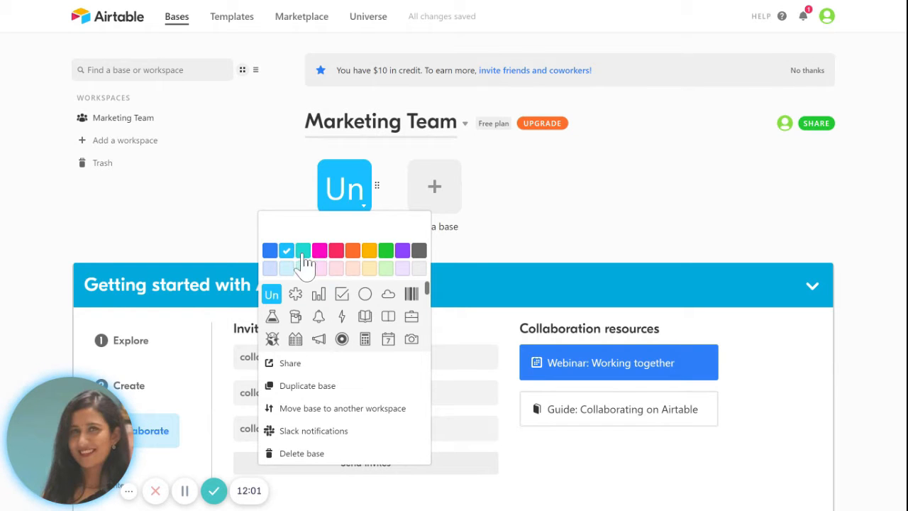
{"action": "left_click", "coordinate": [303, 253]}
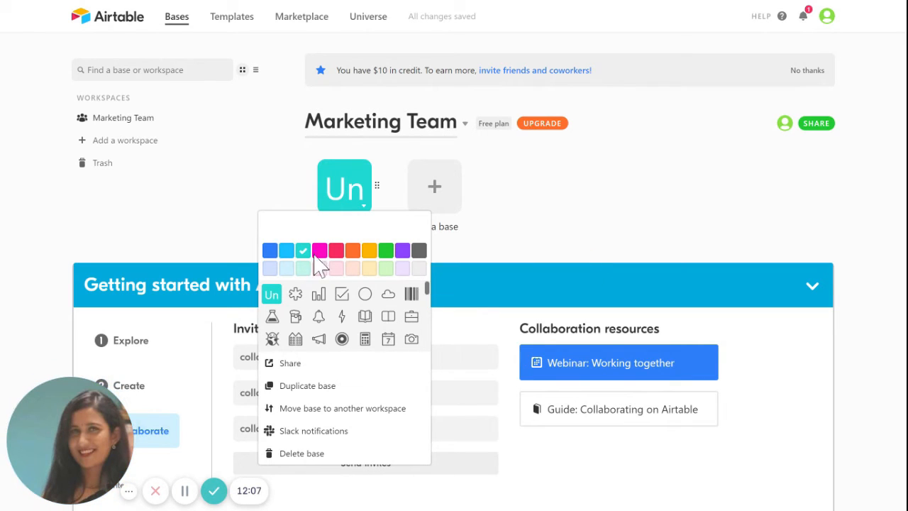
{"action": "left_click", "coordinate": [345, 226]}
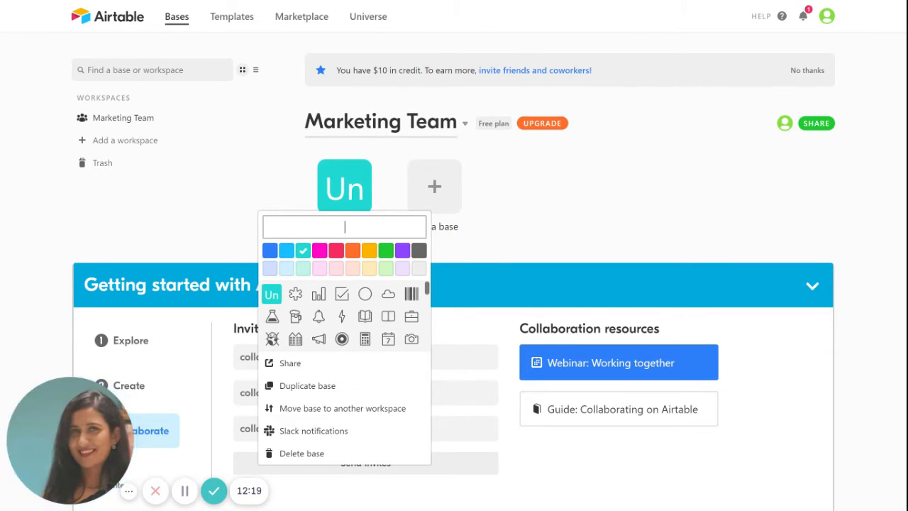
{"action": "type", "text": "Marke"}
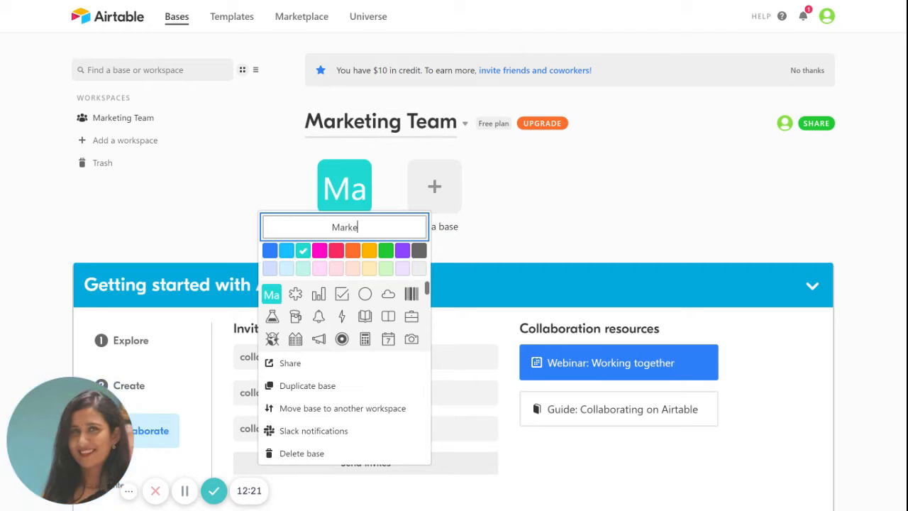
{"action": "type", "text": "ting Calender"}
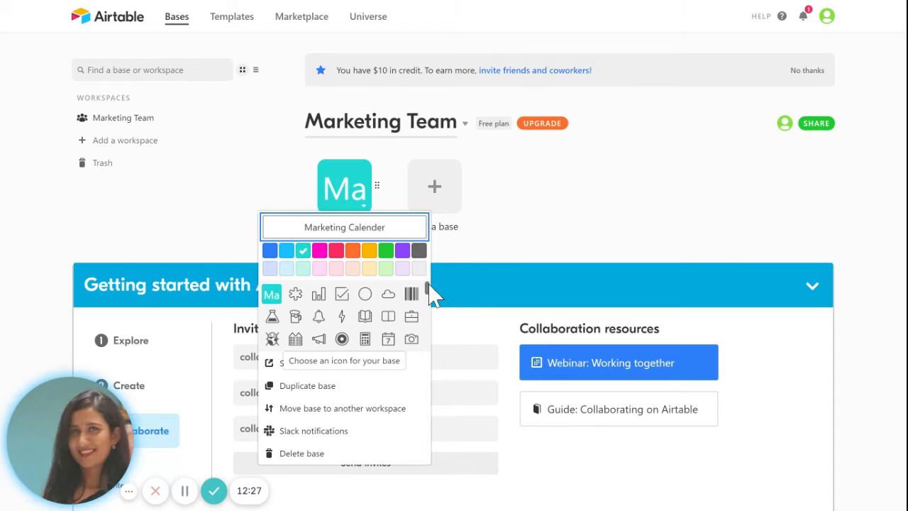
{"action": "left_click", "coordinate": [388, 340]}
{"action": "left_click", "coordinate": [530, 206]}
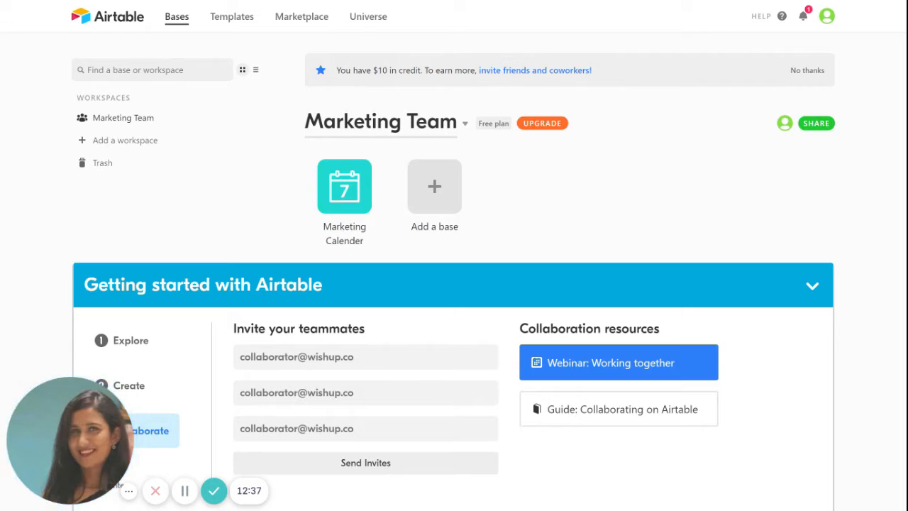
Step: Add a blank base named 'Marketing Budget', keeping it blue with a dollar-sign icon
{"action": "left_click", "coordinate": [434, 199]}
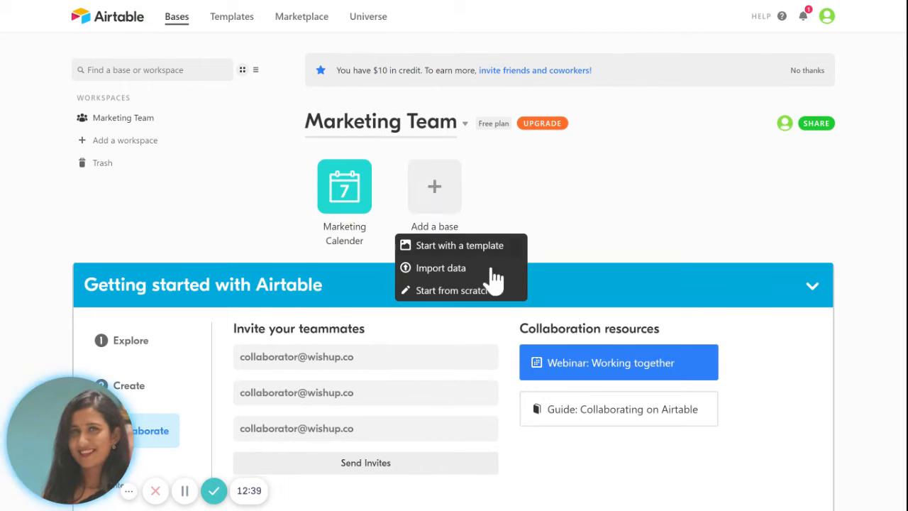
{"action": "left_click", "coordinate": [489, 292]}
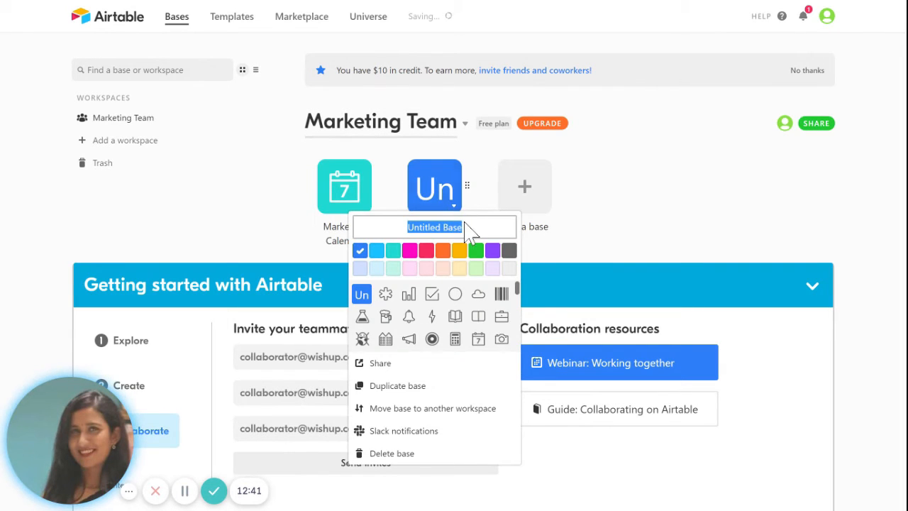
{"action": "key", "text": "BackSpace"}
{"action": "type", "text": "Mar"}
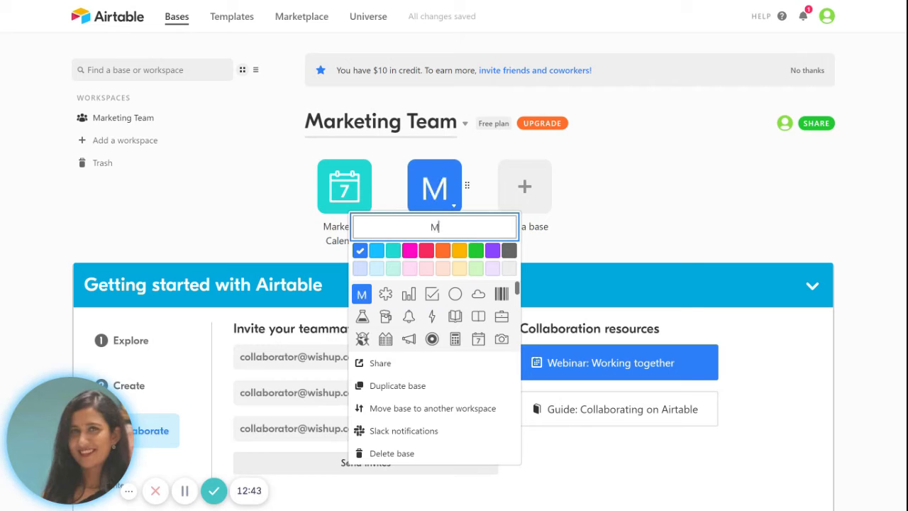
{"action": "type", "text": "Budget"}
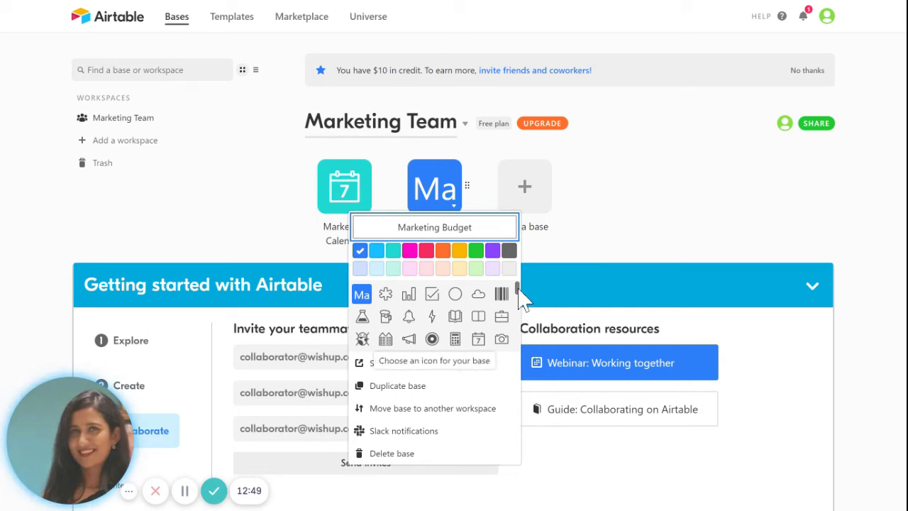
{"action": "scroll", "coordinate": [520, 313], "scroll_direction": "down", "scroll_amount": 2}
{"action": "left_click_drag", "start_coordinate": [518, 305], "coordinate": [517, 338]}
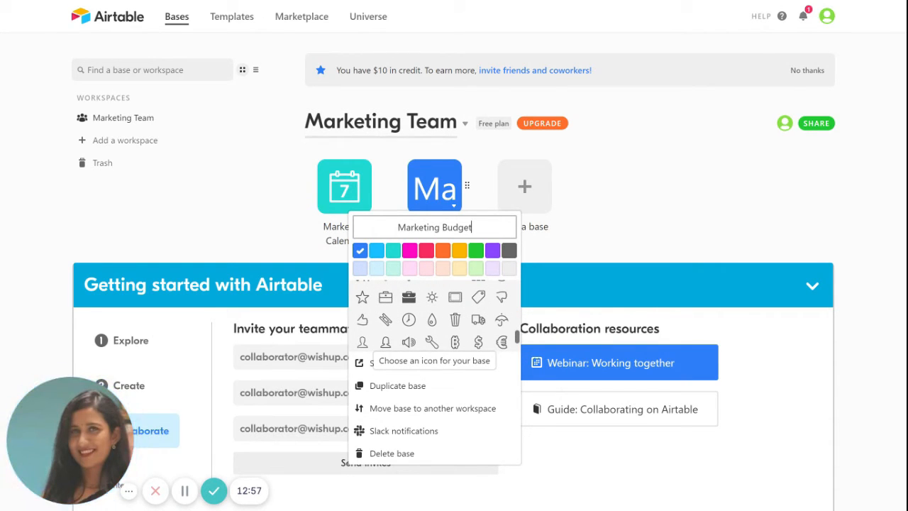
{"action": "left_click_drag", "start_coordinate": [518, 338], "coordinate": [517, 347]}
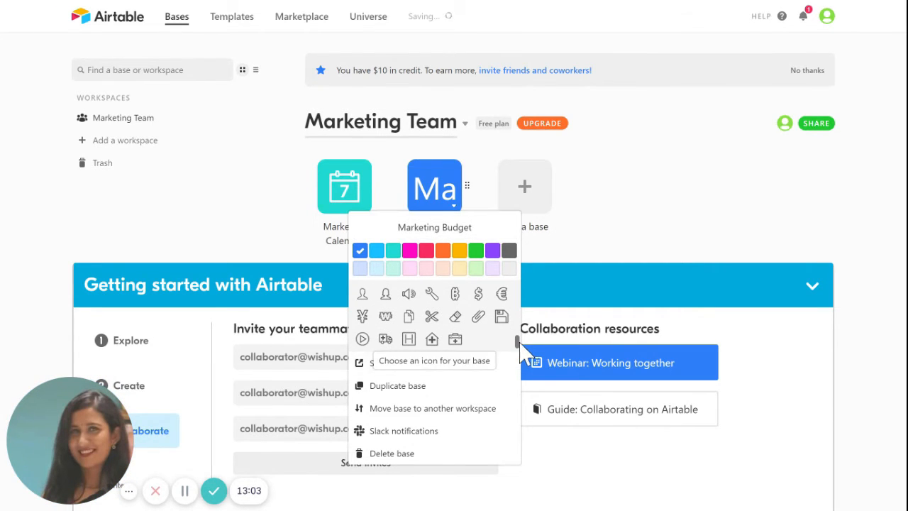
{"action": "left_click", "coordinate": [481, 294]}
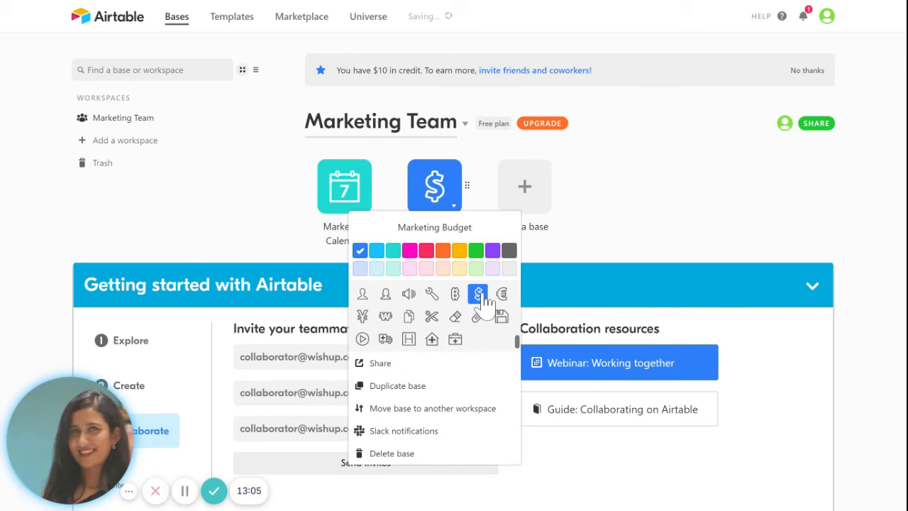
{"action": "left_click", "coordinate": [653, 208]}
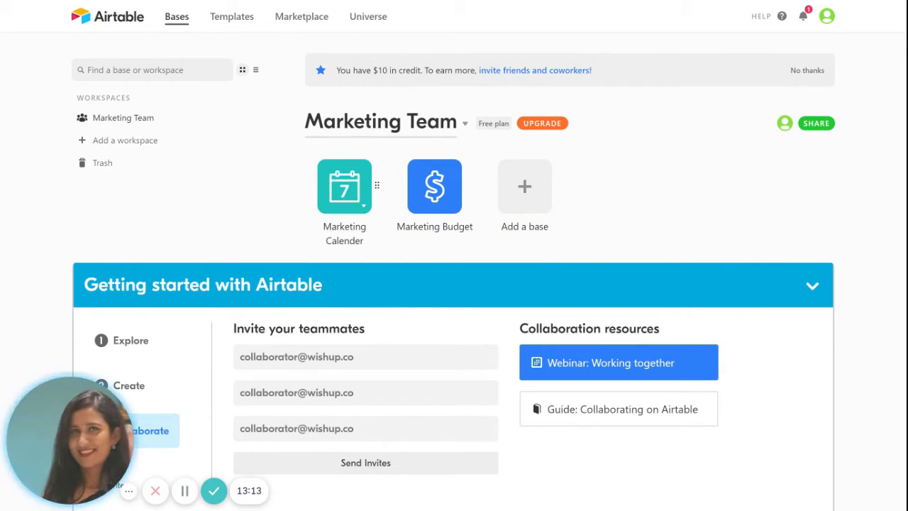
Step: Open the Marketing Calender base and its empty Base description dialog
{"action": "left_click", "coordinate": [347, 190]}
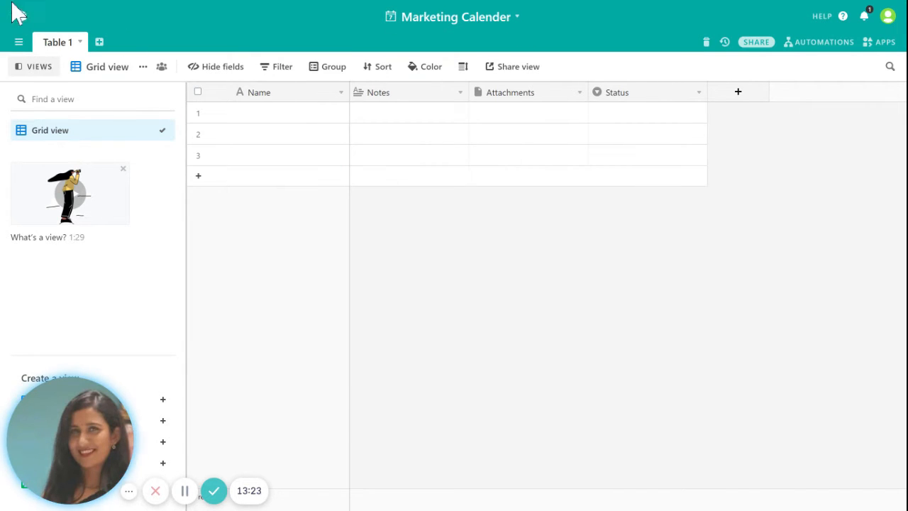
{"action": "left_click", "coordinate": [517, 19]}
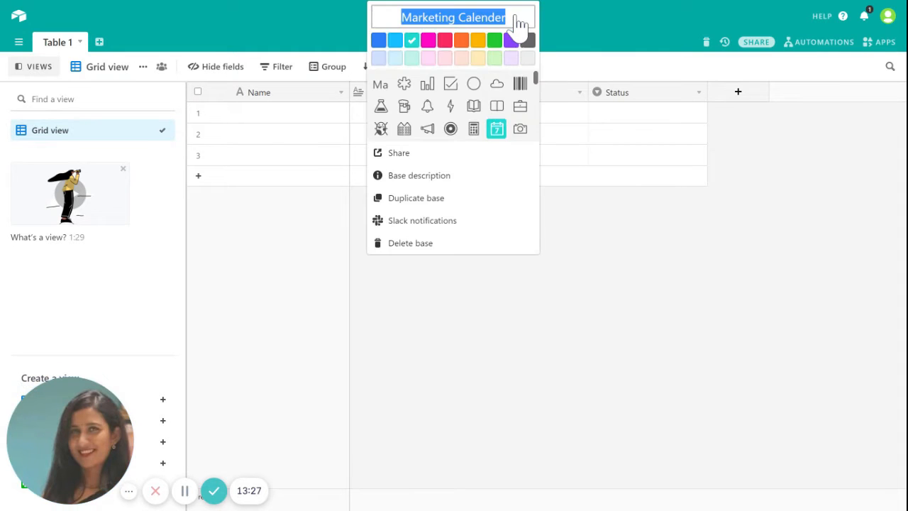
{"action": "left_click", "coordinate": [447, 315]}
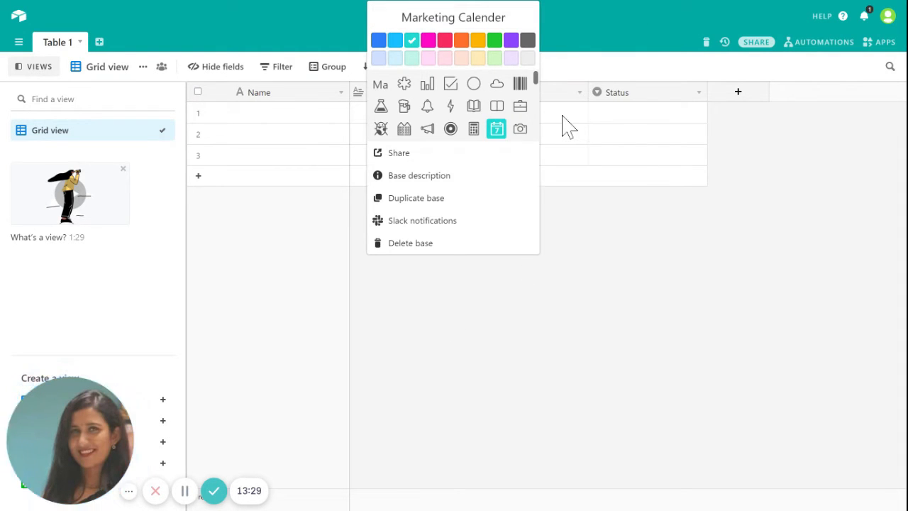
{"action": "left_click", "coordinate": [412, 177]}
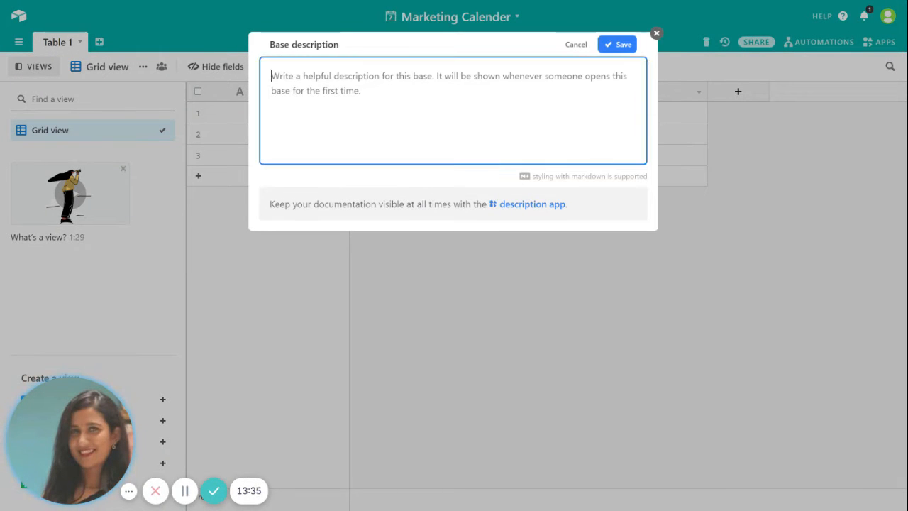
Step: Write and save a base description saying the base has dates for marketing campaigns
{"action": "type", "text": "This base "}
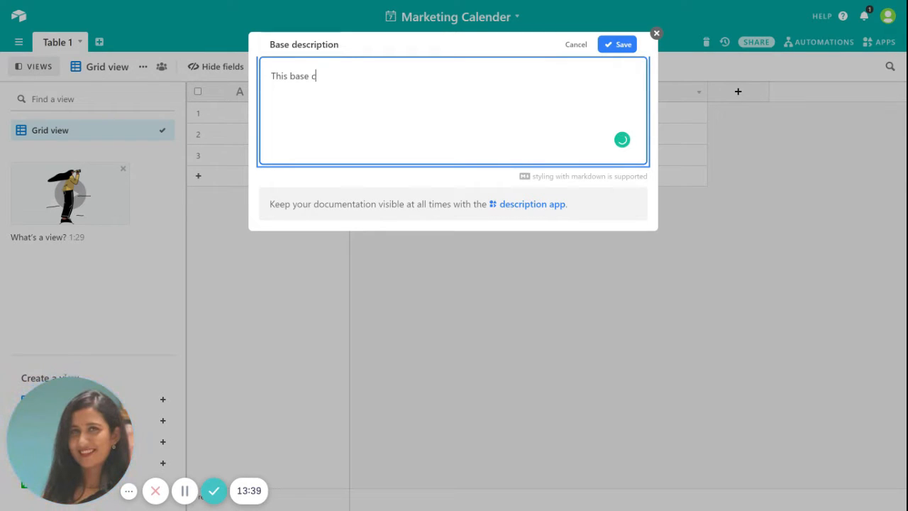
{"action": "type", "text": "contains data for"}
{"action": "key", "text": "BackSpace"}
{"action": "key", "text": "BackSpace"}
{"action": "key", "text": "BackSpace"}
{"action": "key", "text": "BackSpace"}
{"action": "key", "text": "BackSpace"}
{"action": "key", "text": "BackSpace"}
{"action": "key", "text": "BackSpace"}
{"action": "key", "text": "BackSpace"}
{"action": "key", "text": "BackSpace"}
{"action": "key", "text": "BackSpace"}
{"action": "key", "text": "BackSpace"}
{"action": "key", "text": "BackSpace"}
{"action": "key", "text": "BackSpace"}
{"action": "key", "text": "BackSpace"}
{"action": "key", "text": "BackSpace"}
{"action": "key", "text": "BackSpace"}
{"action": "key", "text": "BackSpace"}
{"action": "key", "text": "BackSpace"}
{"action": "type", "text": ".."}
{"action": "type", "text": "ase has"}
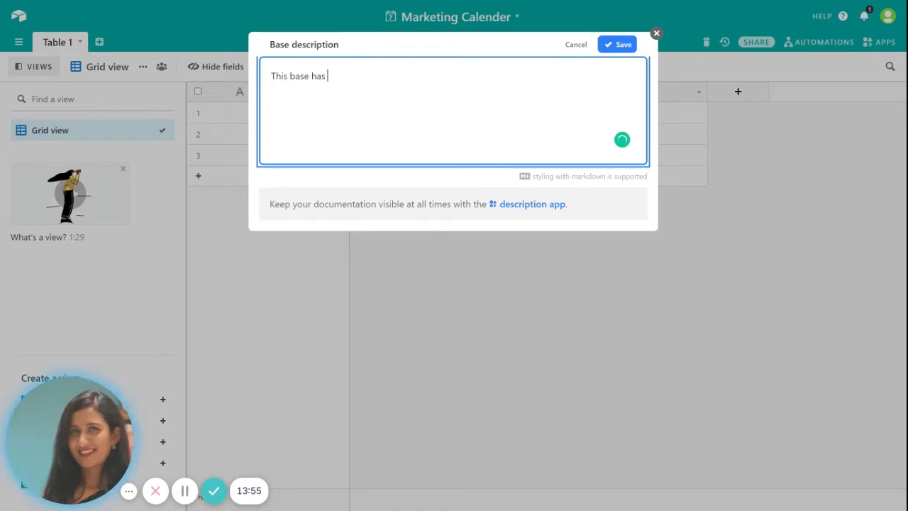
{"action": "type", "text": " date"}
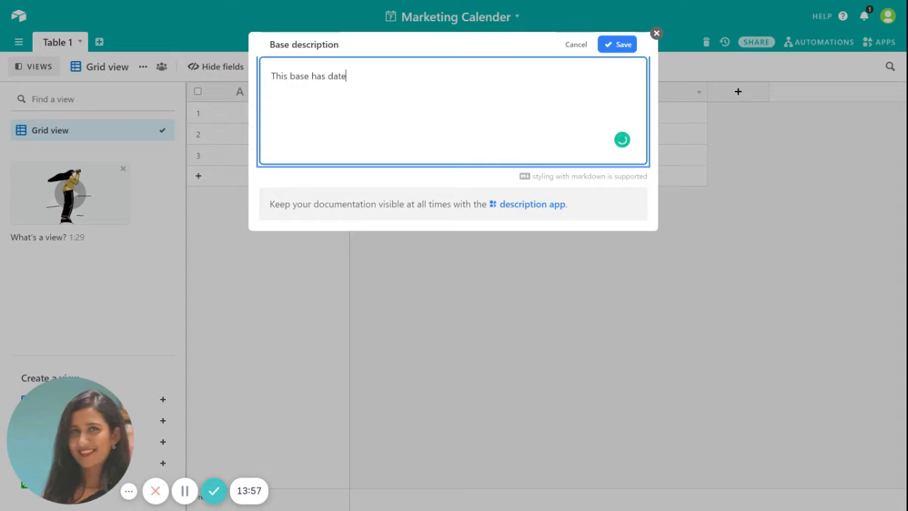
{"action": "type", "text": "s for mark"}
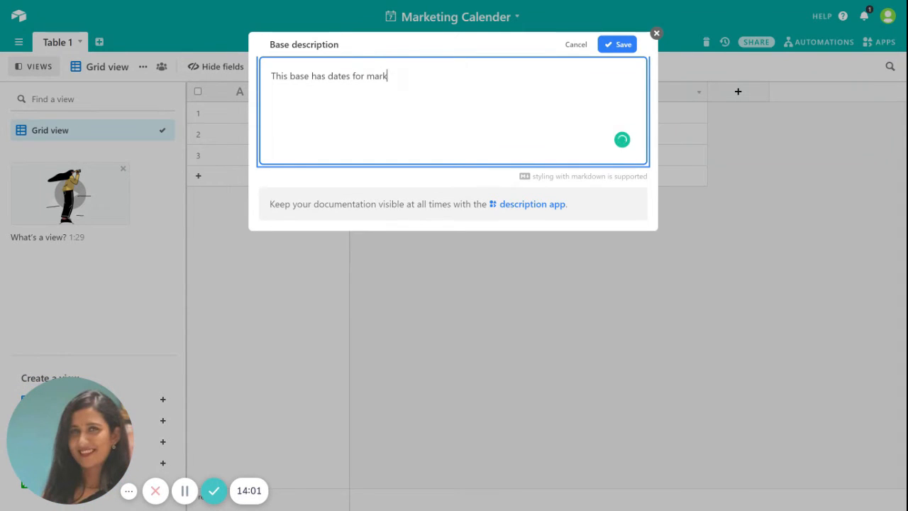
{"action": "type", "text": "eting camp"}
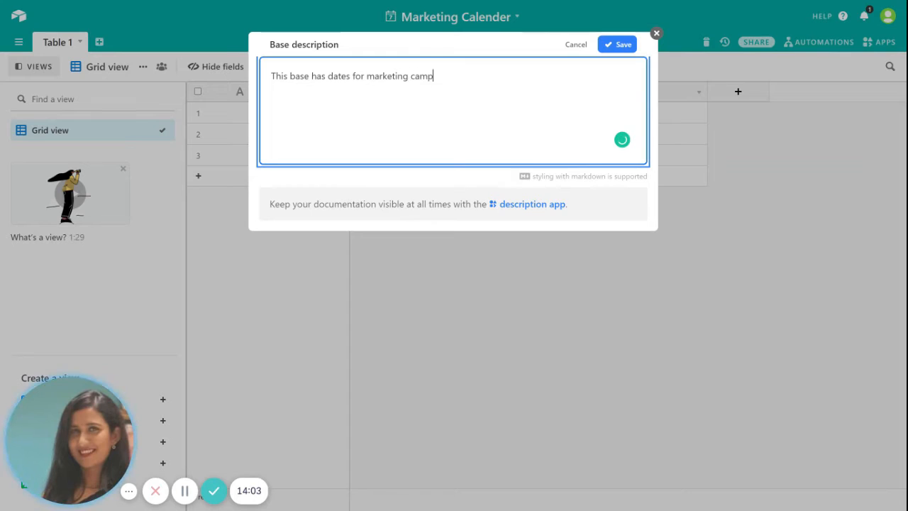
{"action": "type", "text": "aigns"}
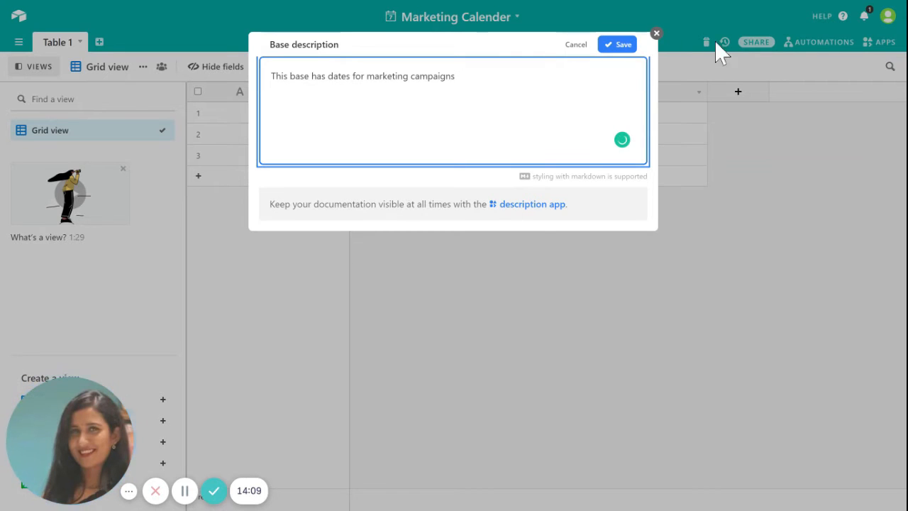
{"action": "left_click", "coordinate": [623, 45]}
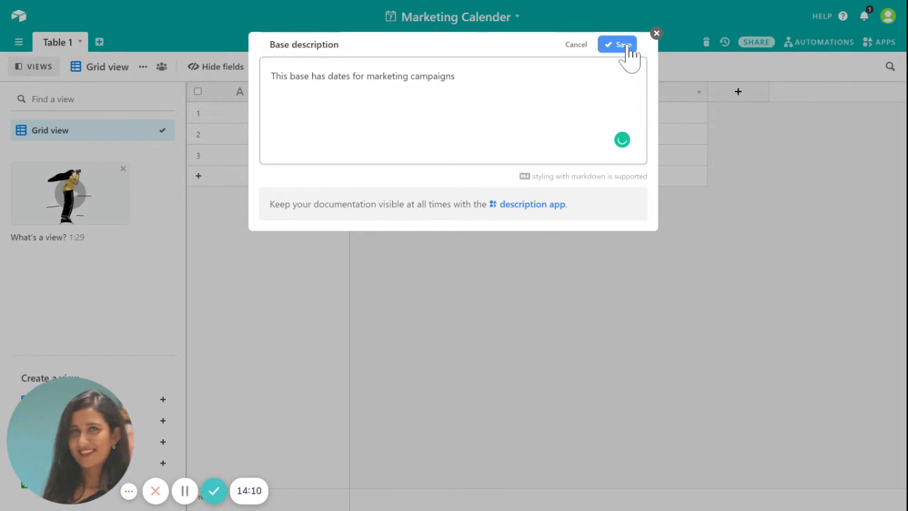
Step: Close the base description and bring up the Marketing Calender base options menu
{"action": "left_click", "coordinate": [554, 26]}
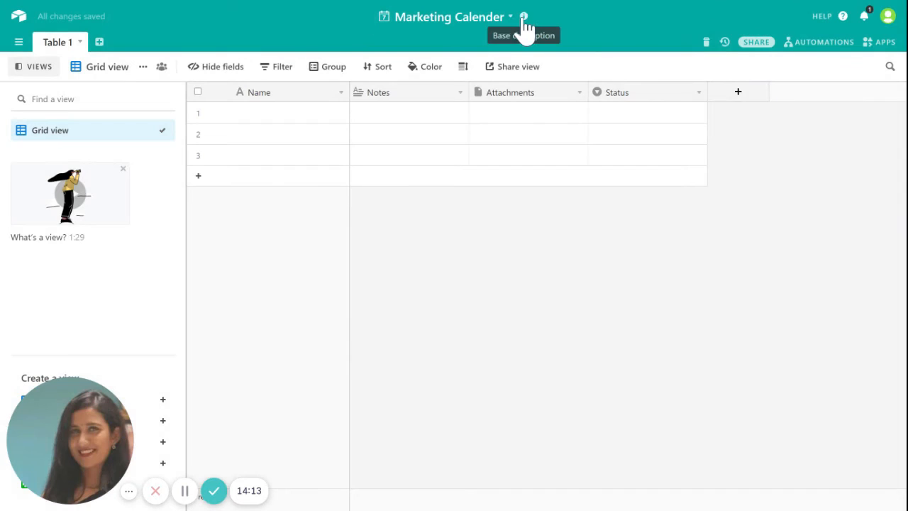
{"action": "left_click", "coordinate": [524, 21]}
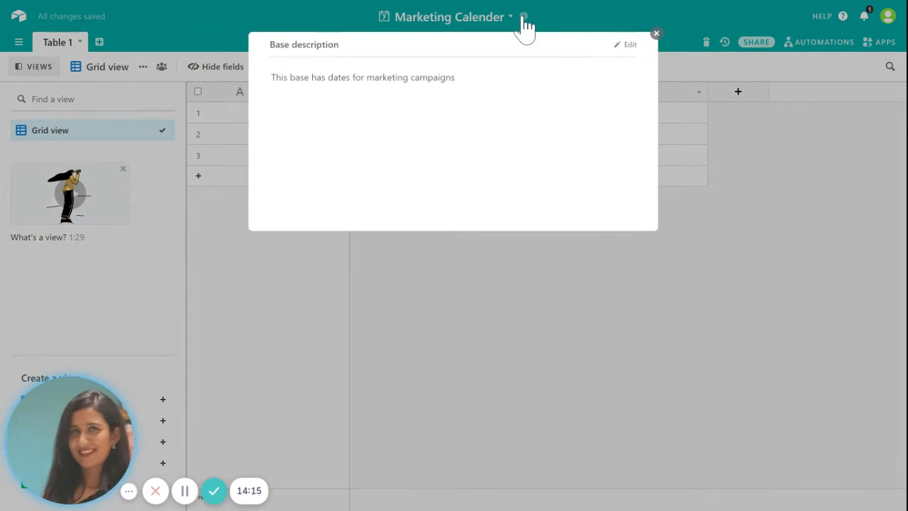
{"action": "left_click", "coordinate": [582, 7]}
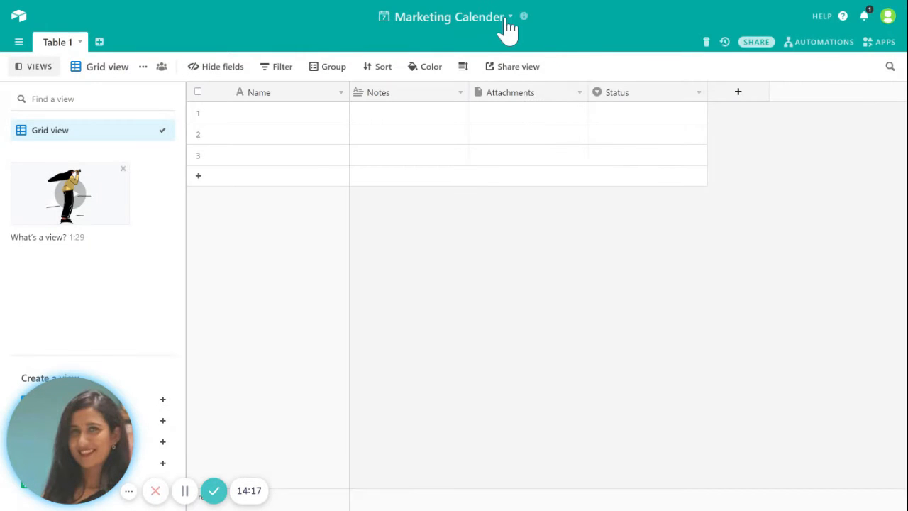
{"action": "left_click", "coordinate": [512, 20]}
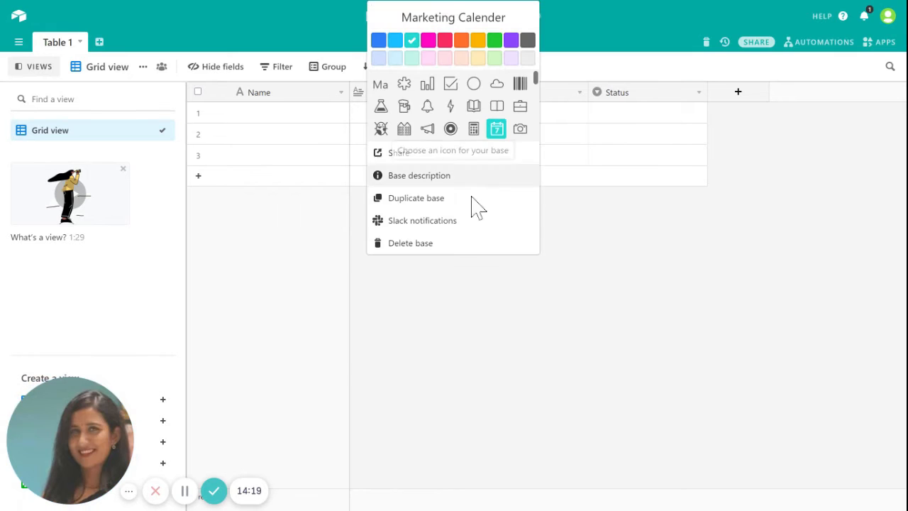
{"action": "left_click", "coordinate": [441, 226]}
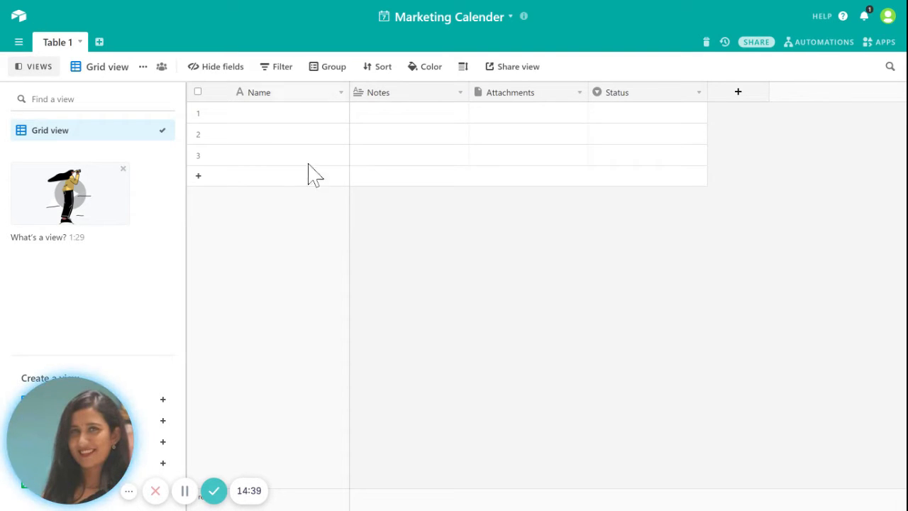
{"action": "left_click", "coordinate": [508, 21]}
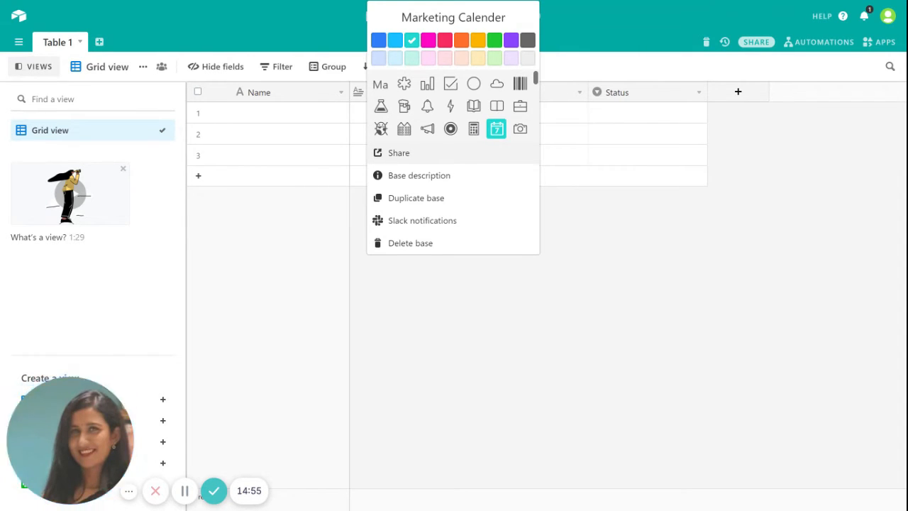
{"action": "left_click", "coordinate": [399, 153]}
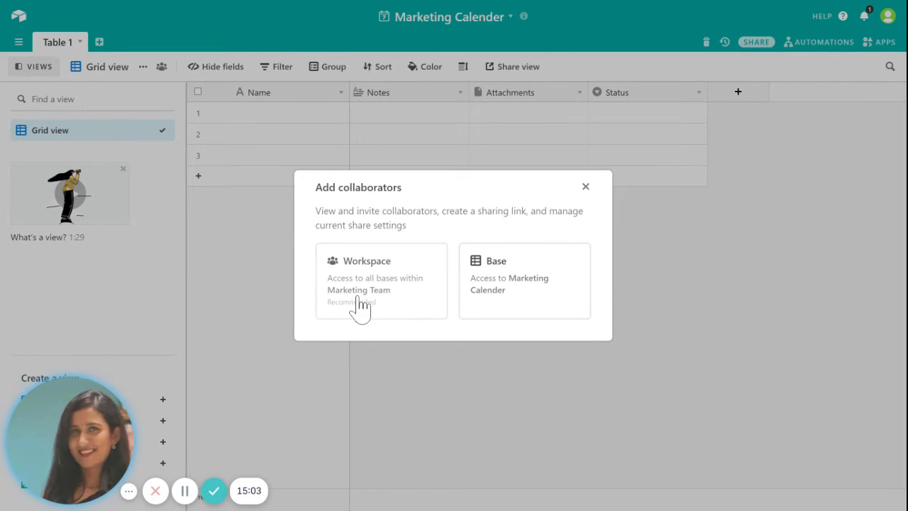
{"action": "left_click", "coordinate": [522, 288]}
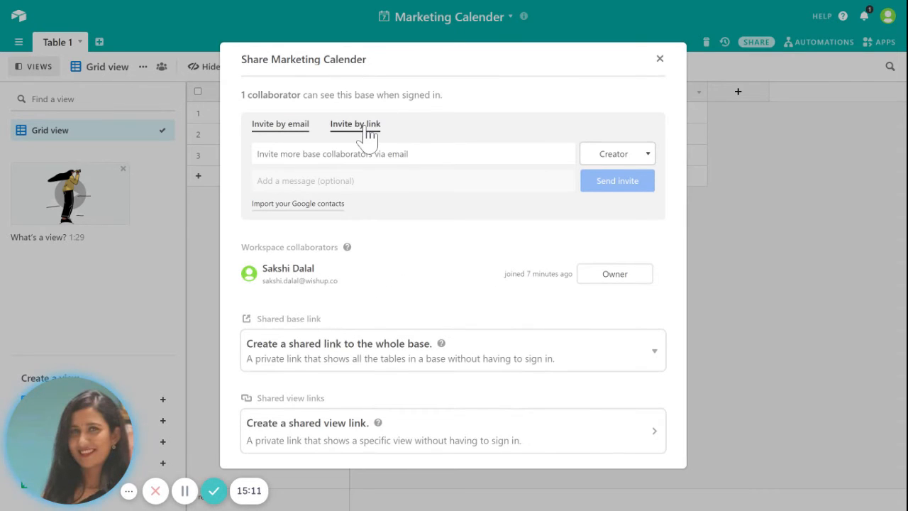
{"action": "left_click", "coordinate": [659, 60]}
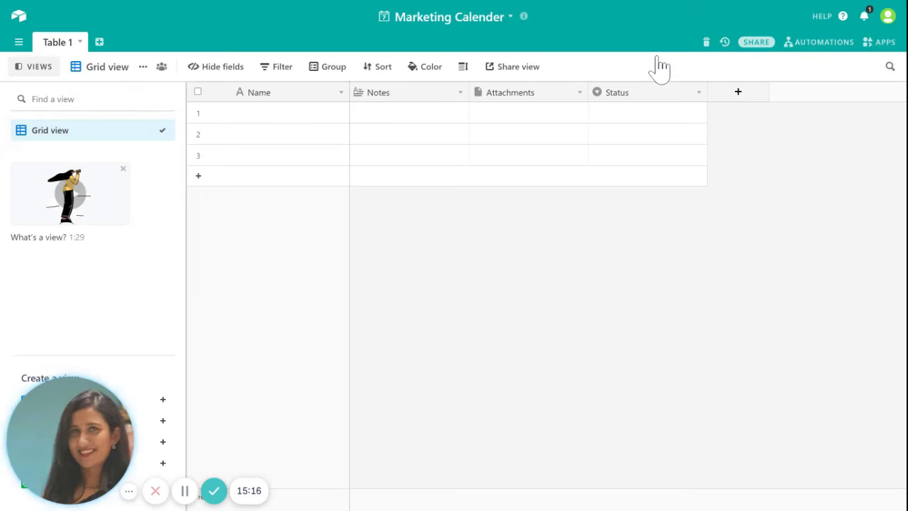
{"action": "left_click", "coordinate": [756, 44]}
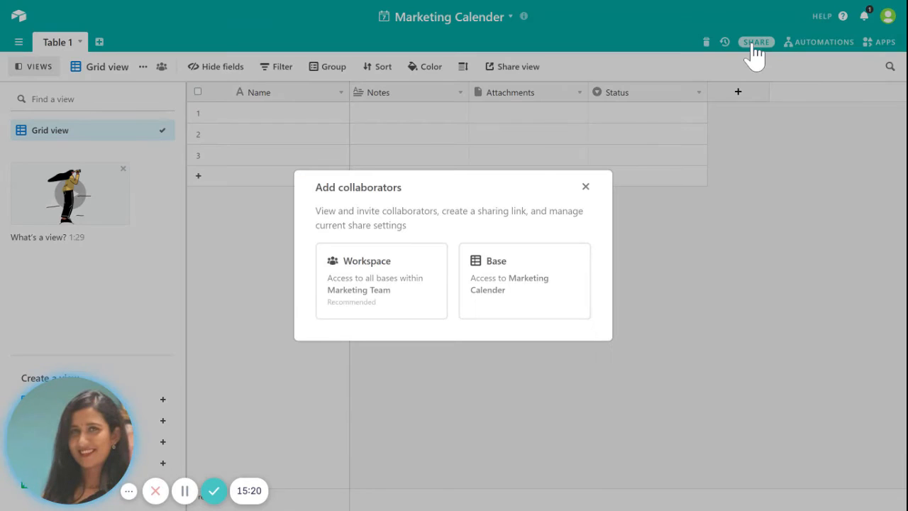
{"action": "left_click", "coordinate": [587, 186]}
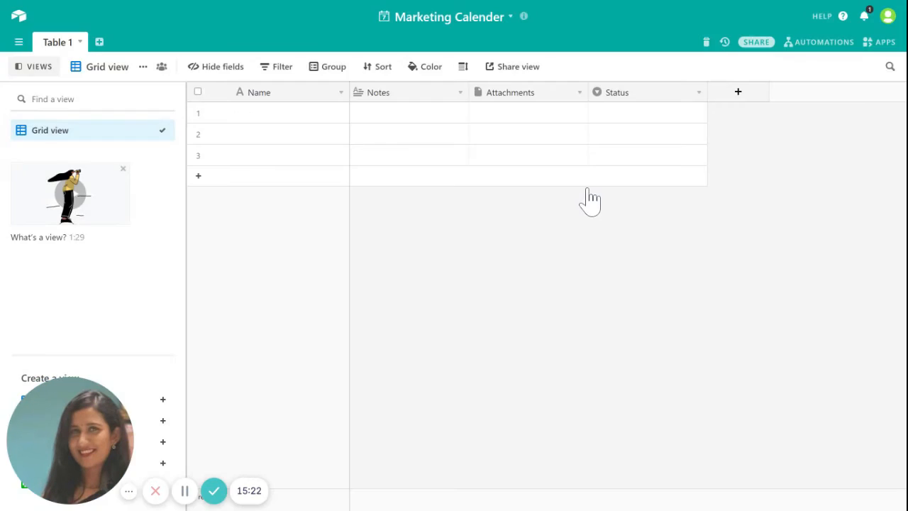
{"action": "left_click", "coordinate": [726, 43]}
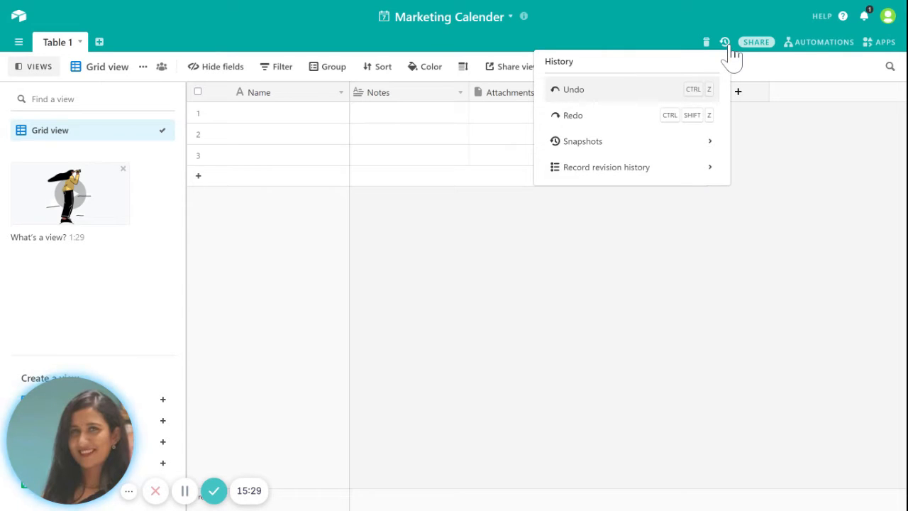
{"action": "left_click", "coordinate": [801, 182]}
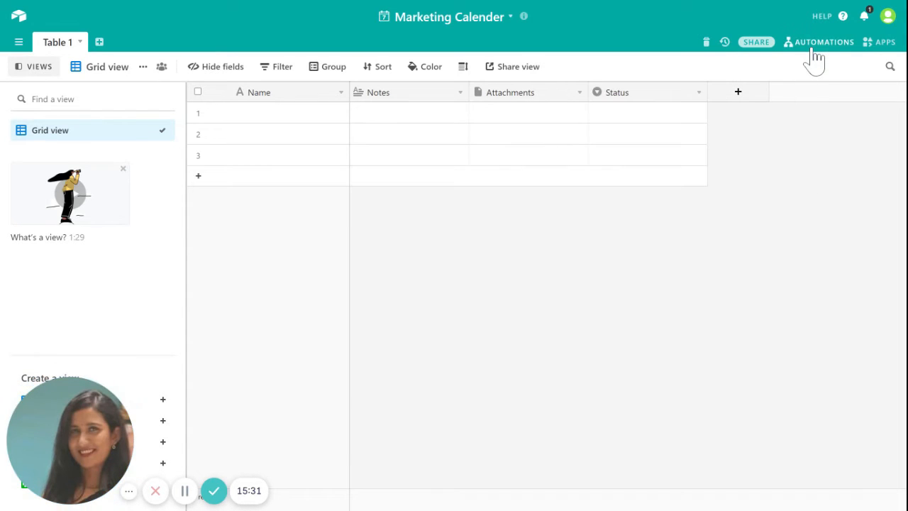
{"action": "left_click", "coordinate": [812, 48]}
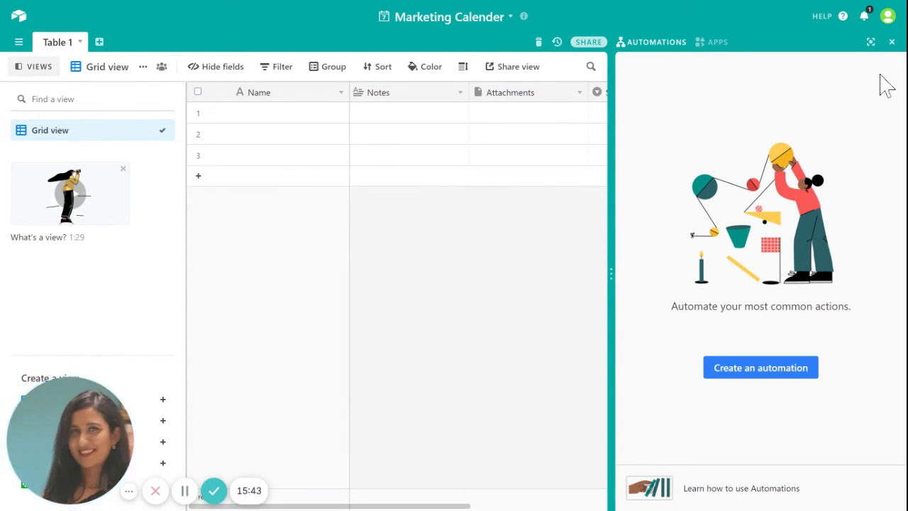
{"action": "left_click", "coordinate": [892, 43]}
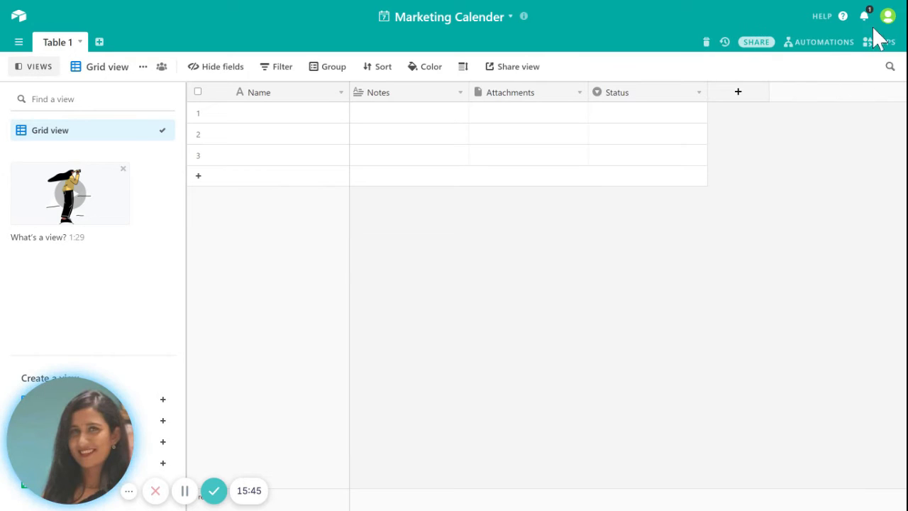
{"action": "left_click", "coordinate": [883, 43]}
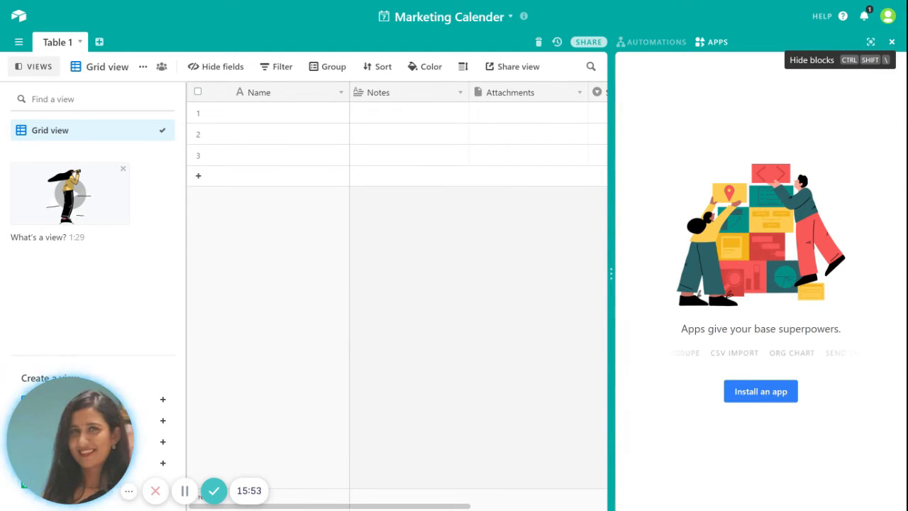
{"action": "left_click", "coordinate": [892, 43]}
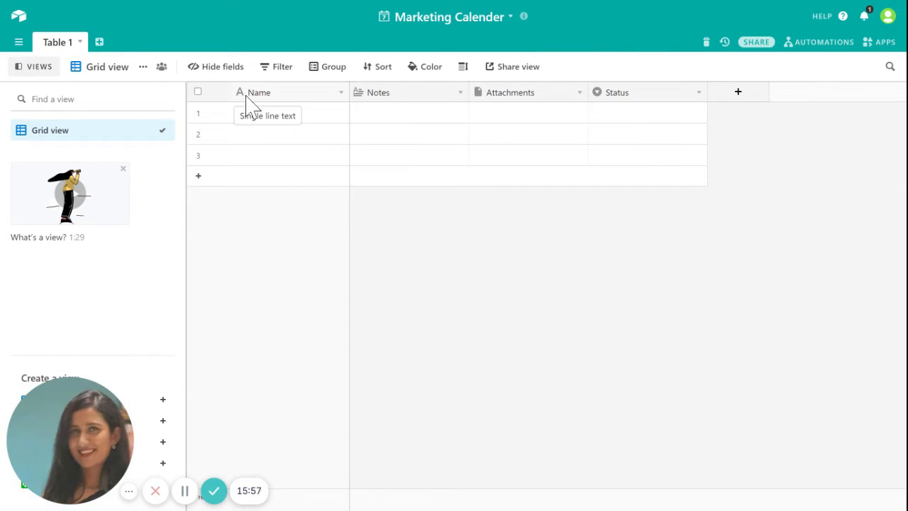
Step: Rename Table 1 to 'Facebook Calender'
{"action": "left_click", "coordinate": [63, 45]}
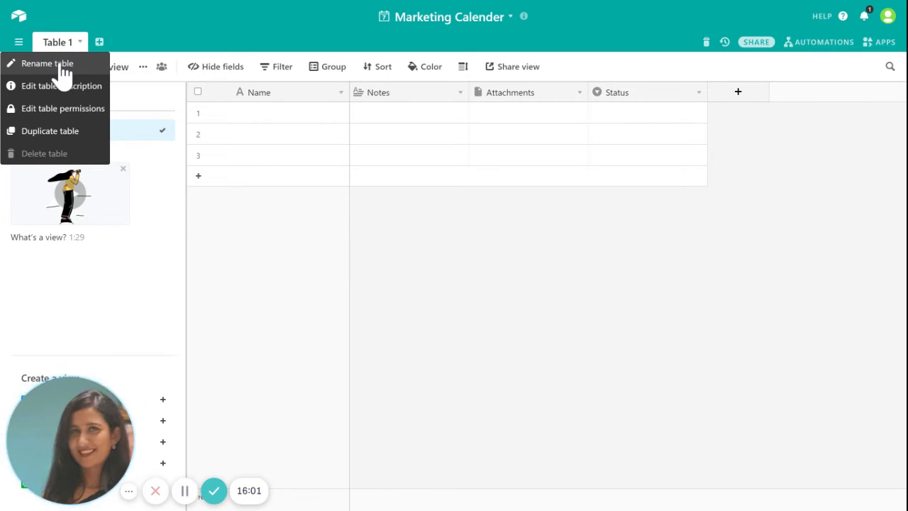
{"action": "left_click", "coordinate": [62, 69]}
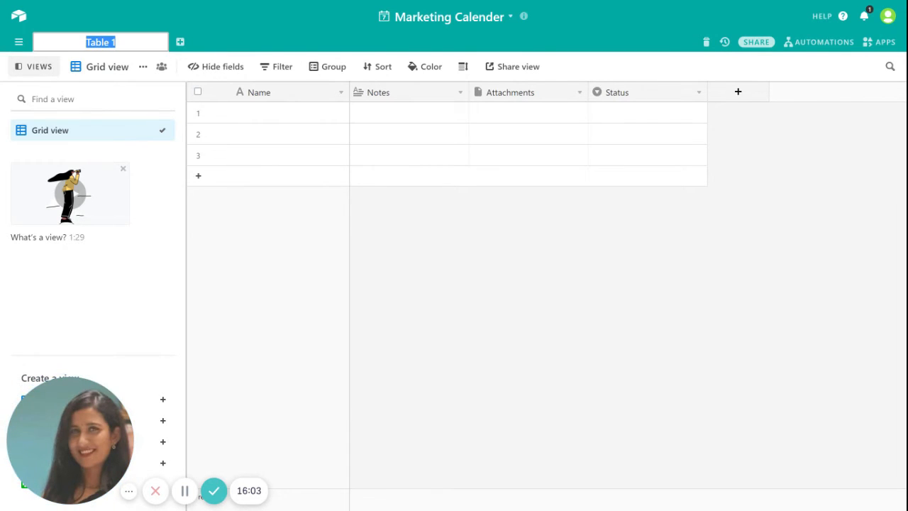
{"action": "key", "text": "BackSpace"}
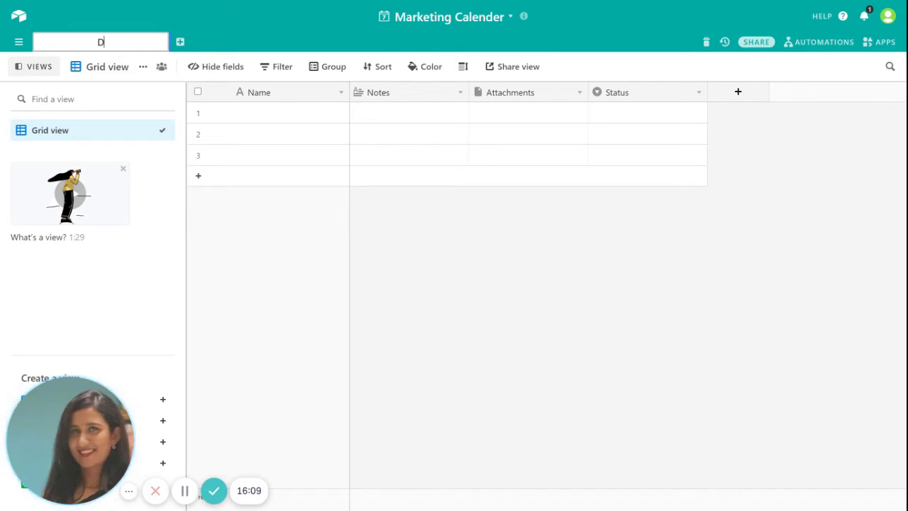
{"action": "type", "text": "Social"}
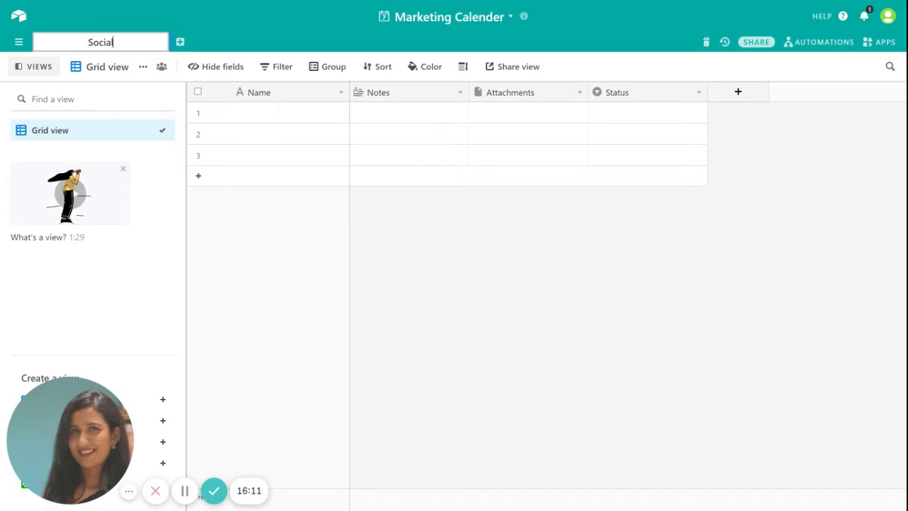
{"action": "key", "text": "BackSpace"}
{"action": "key", "text": "BackSpace"}
{"action": "key", "text": "BackSpace"}
{"action": "key", "text": "BackSpace"}
{"action": "key", "text": "BackSpace"}
{"action": "key", "text": "BackSpace"}
{"action": "type", "text": "Faceboo"}
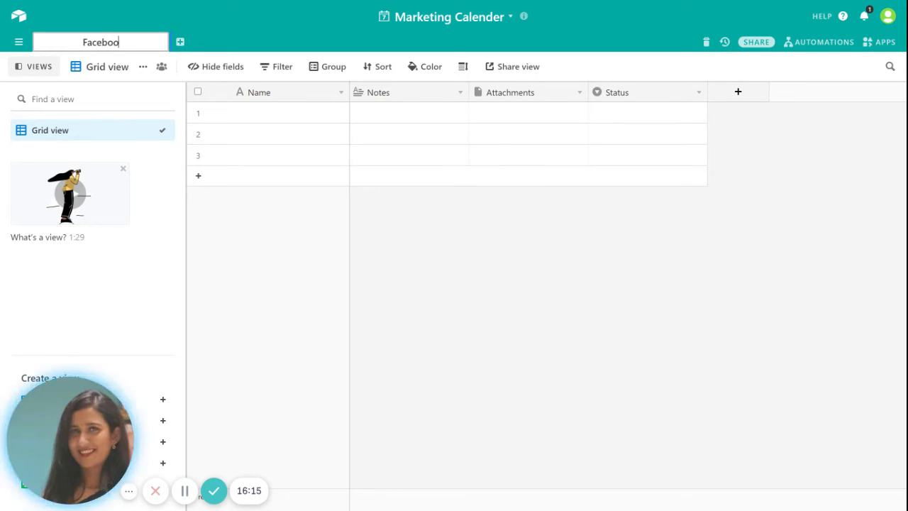
{"action": "type", "text": "k Cal"}
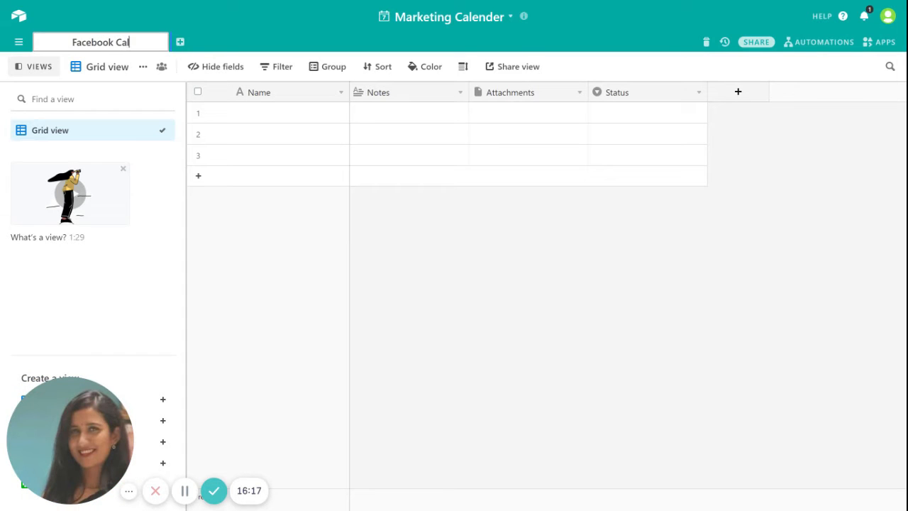
{"action": "type", "text": "ender"}
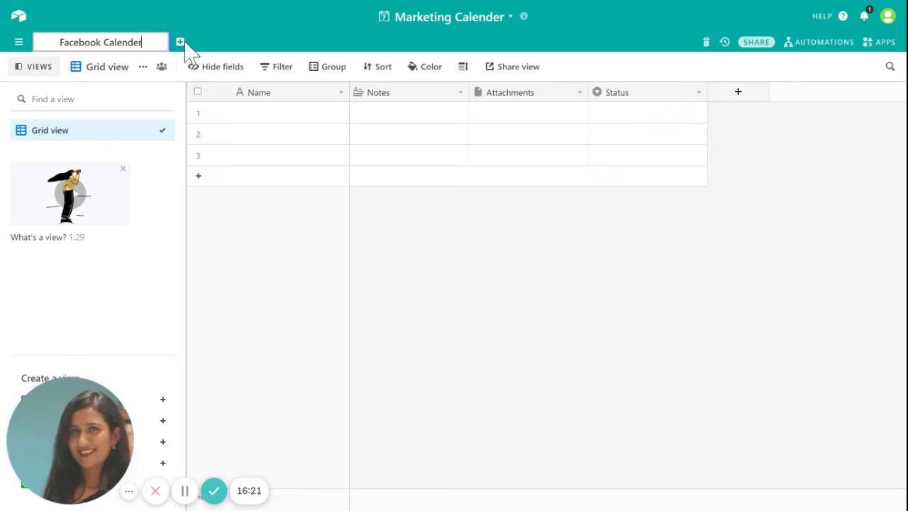
{"action": "key", "text": "Return"}
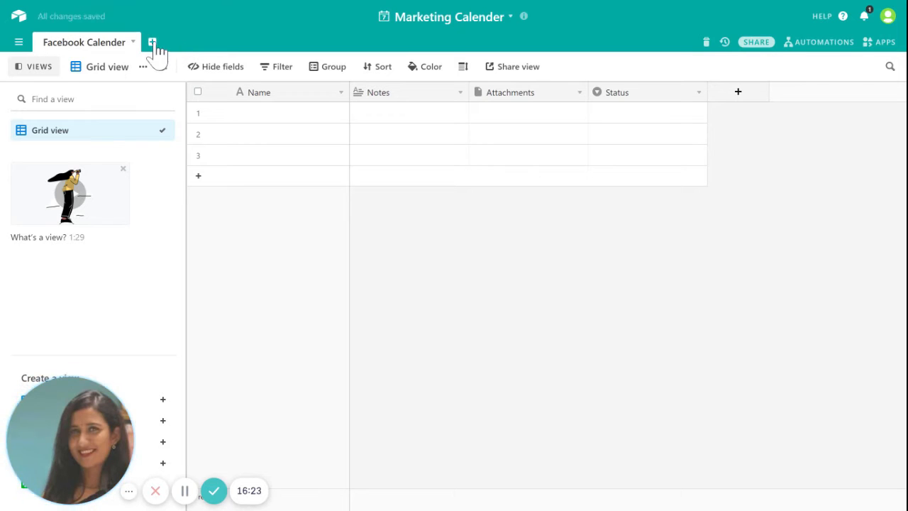
Step: Add a new empty table and start naming it 'Instagram Calender'
{"action": "left_click", "coordinate": [153, 43]}
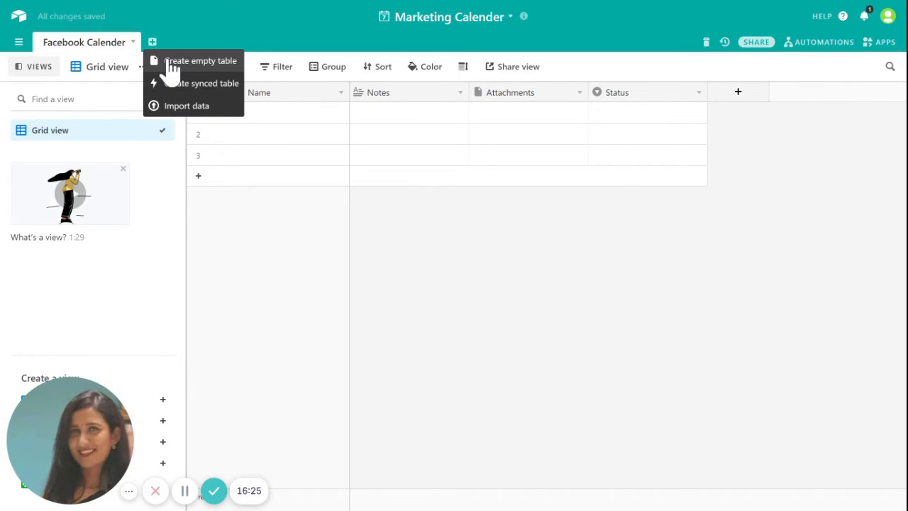
{"action": "left_click", "coordinate": [169, 62]}
{"action": "key", "text": "BackSpace"}
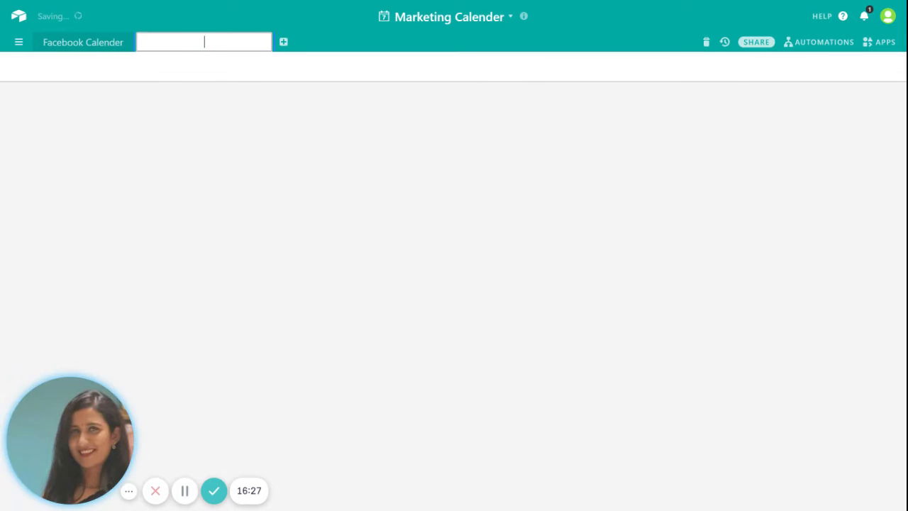
{"action": "type", "text": "Ins"}
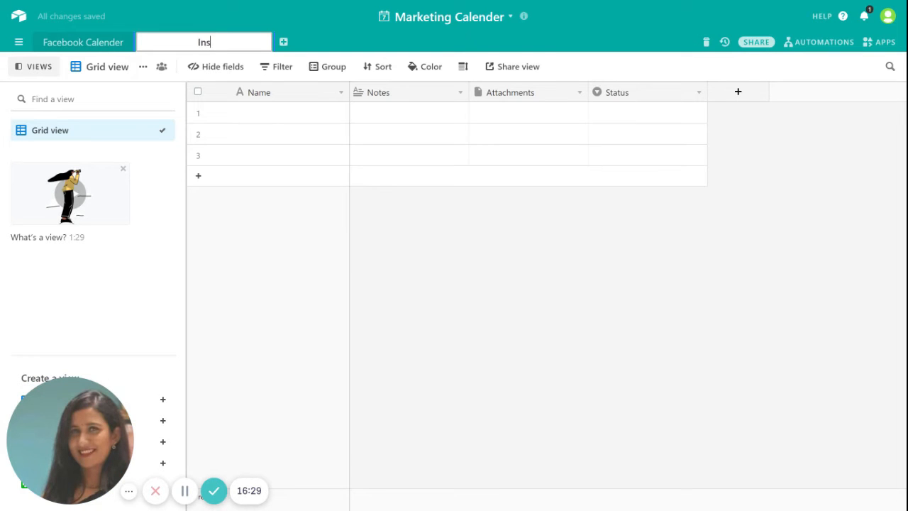
{"action": "type", "text": "tagram"}
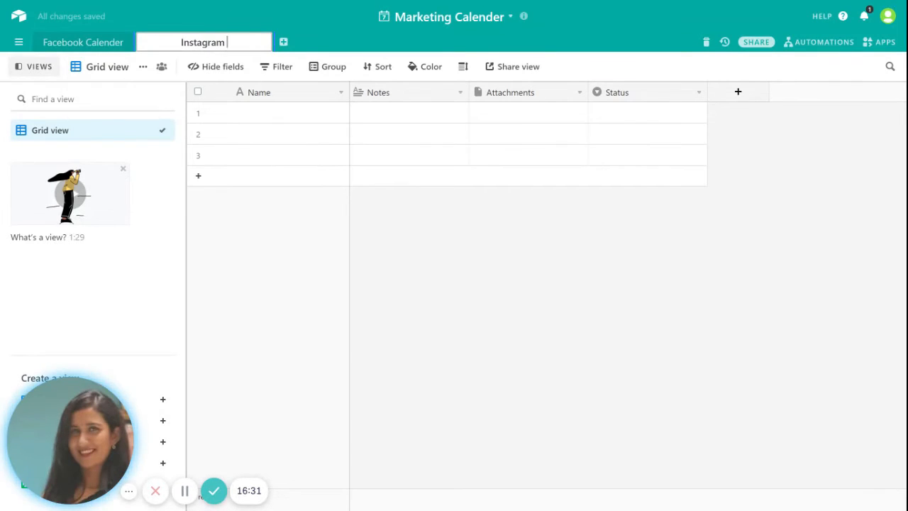
{"action": "key", "text": "Return"}
{"action": "type", "text": "Calender"}
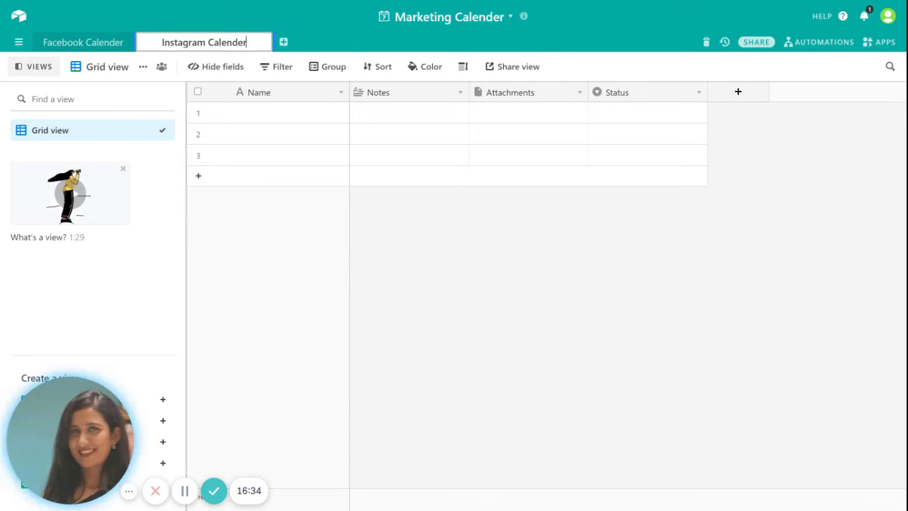
Step: Confirm the Instagram Calender table name and close the synced-table dialog without creating one
{"action": "left_click", "coordinate": [341, 300]}
{"action": "left_click", "coordinate": [258, 42]}
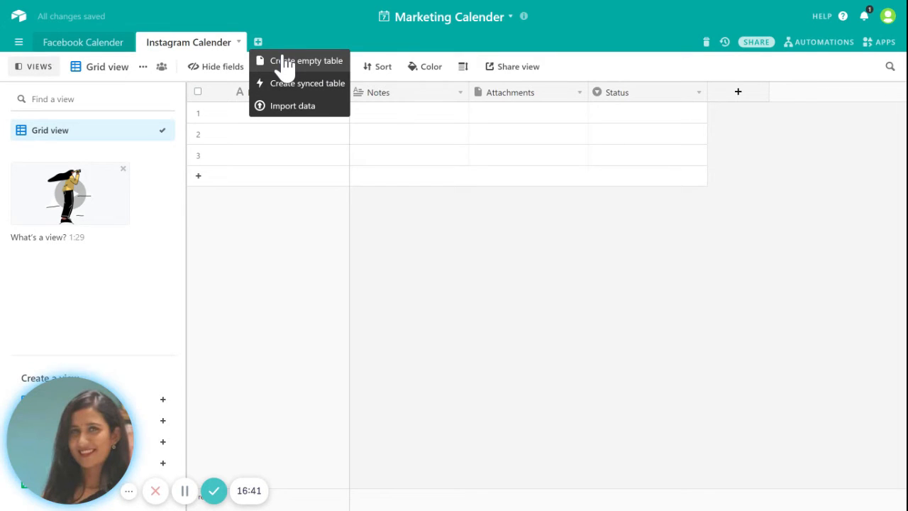
{"action": "left_click", "coordinate": [311, 89]}
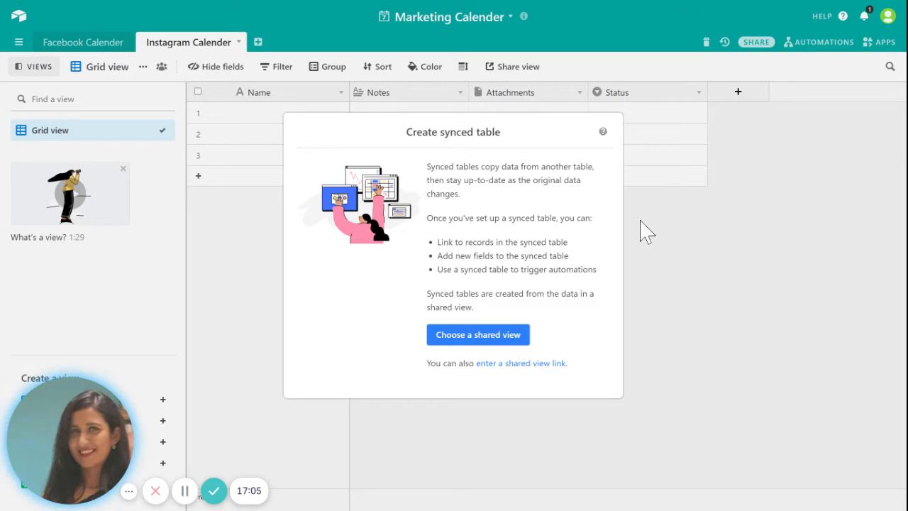
{"action": "left_click", "coordinate": [754, 277]}
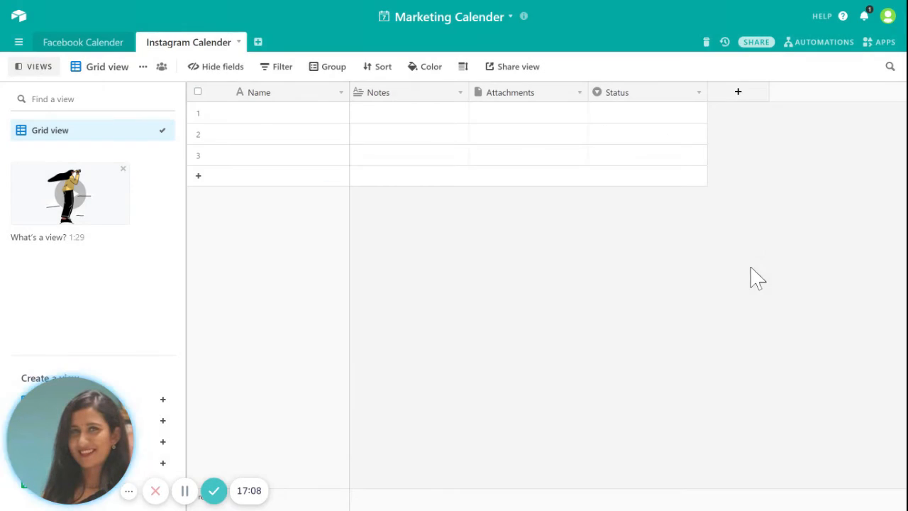
Step: Return to the Facebook Calender table and select its Name column
{"action": "left_click", "coordinate": [97, 50]}
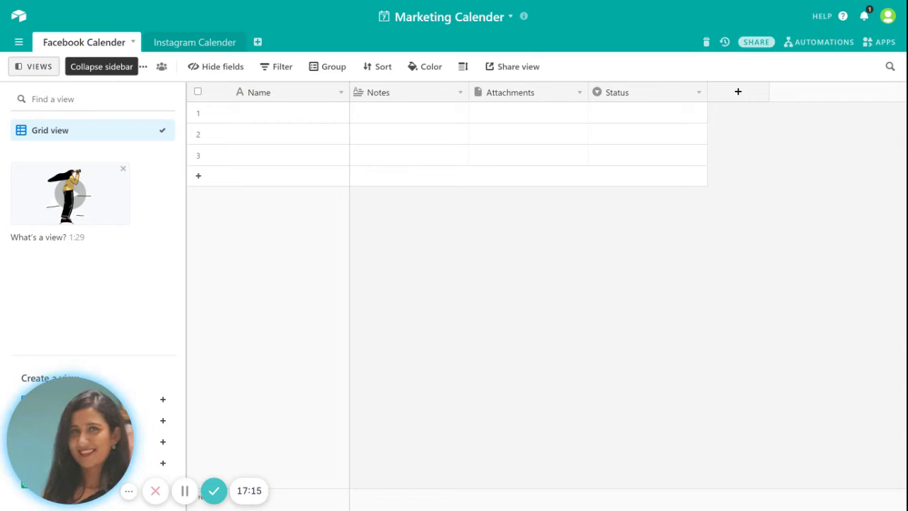
{"action": "left_click", "coordinate": [29, 68]}
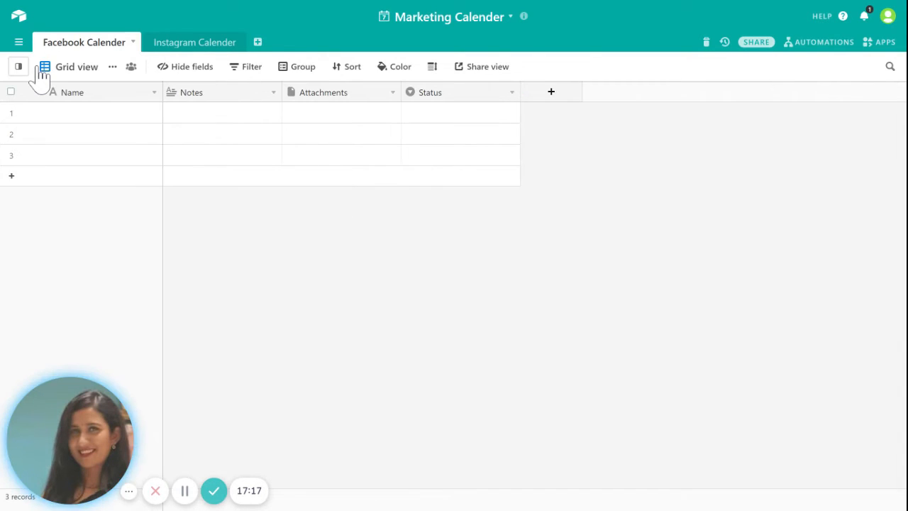
{"action": "left_click", "coordinate": [20, 67]}
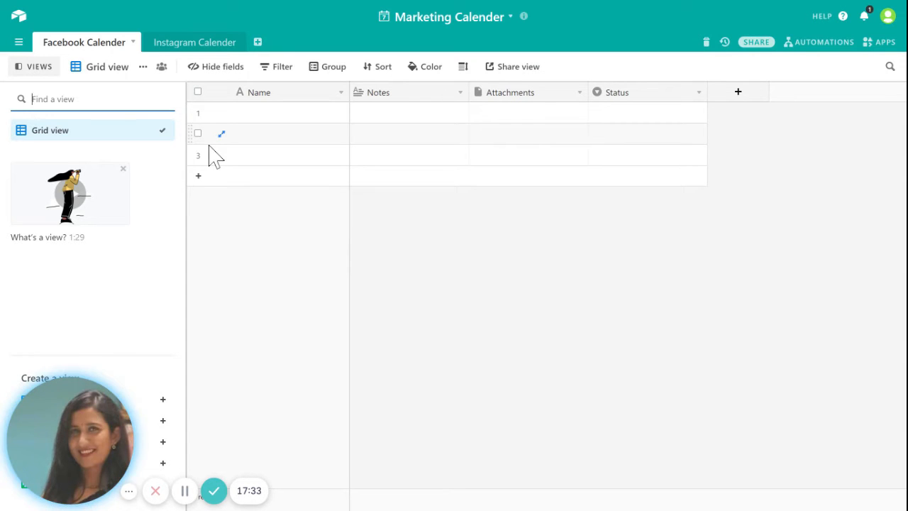
{"action": "left_click", "coordinate": [263, 99]}
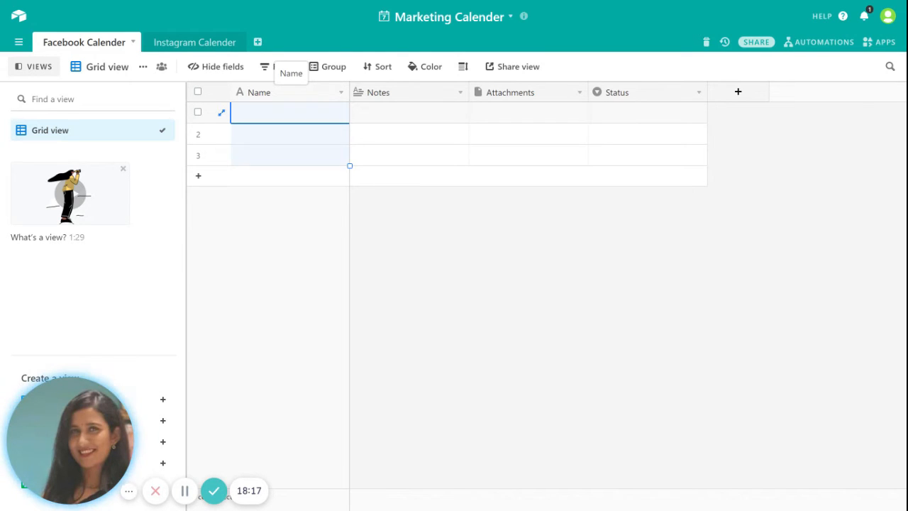
Step: Rename the Facebook Calender Name field to 'Campaigns' and save the change
{"action": "right_click", "coordinate": [260, 93]}
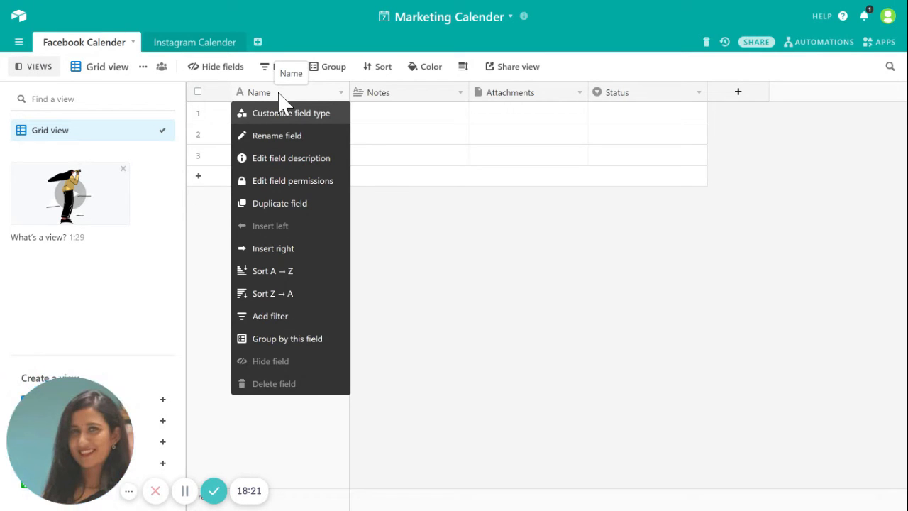
{"action": "left_click", "coordinate": [294, 139]}
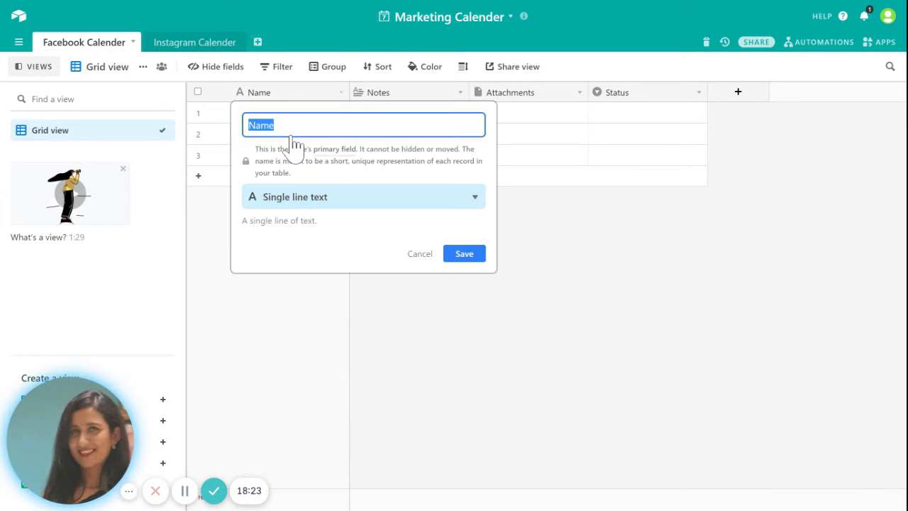
{"action": "key", "text": "BackSpace"}
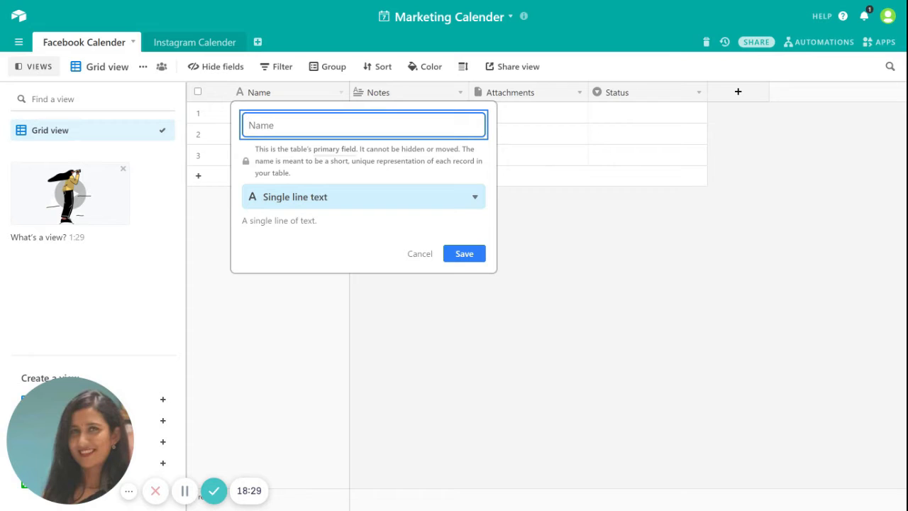
{"action": "type", "text": "Cam"}
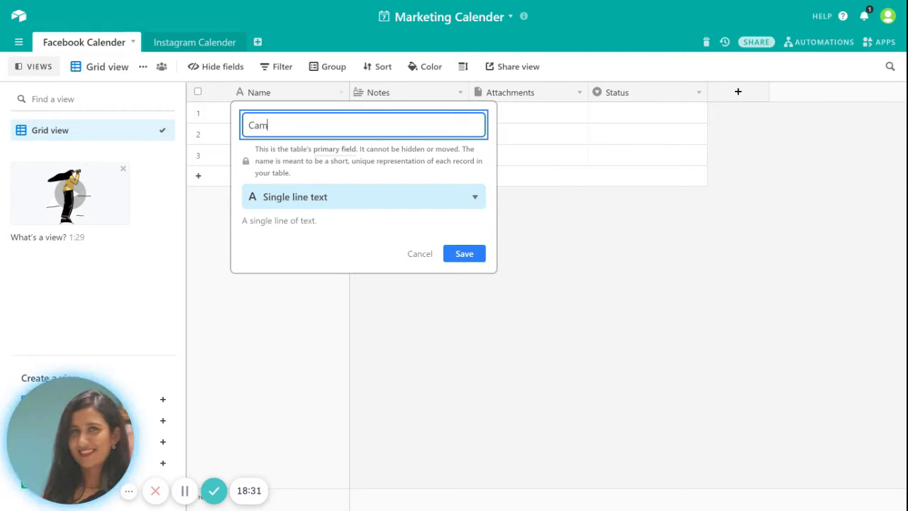
{"action": "type", "text": "paigns"}
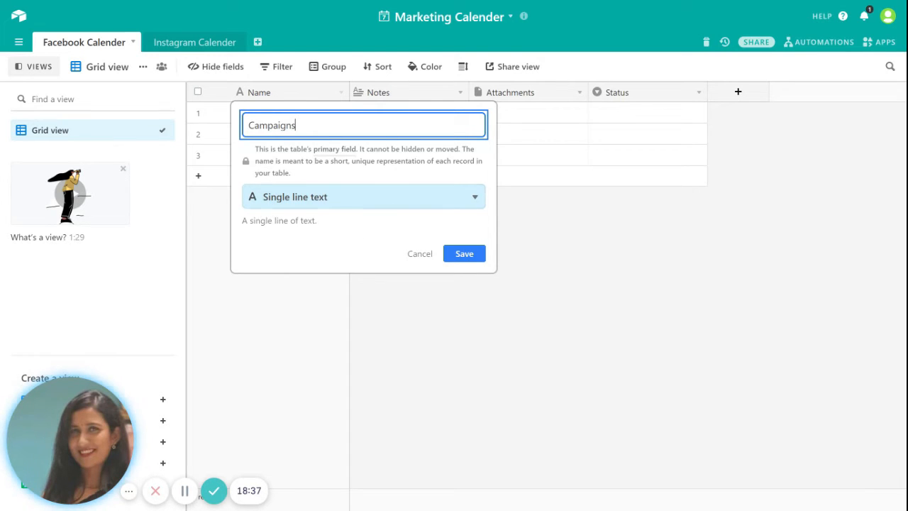
{"action": "left_click", "coordinate": [365, 206]}
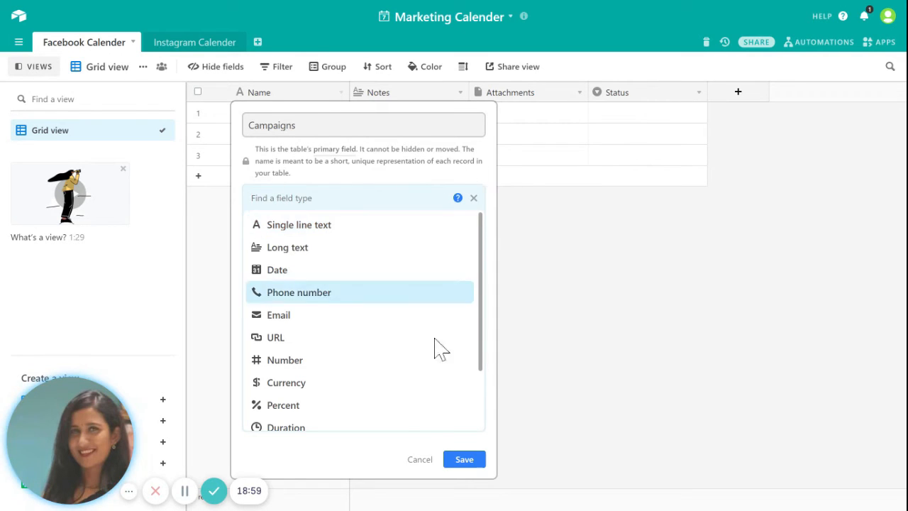
{"action": "left_click", "coordinate": [464, 459]}
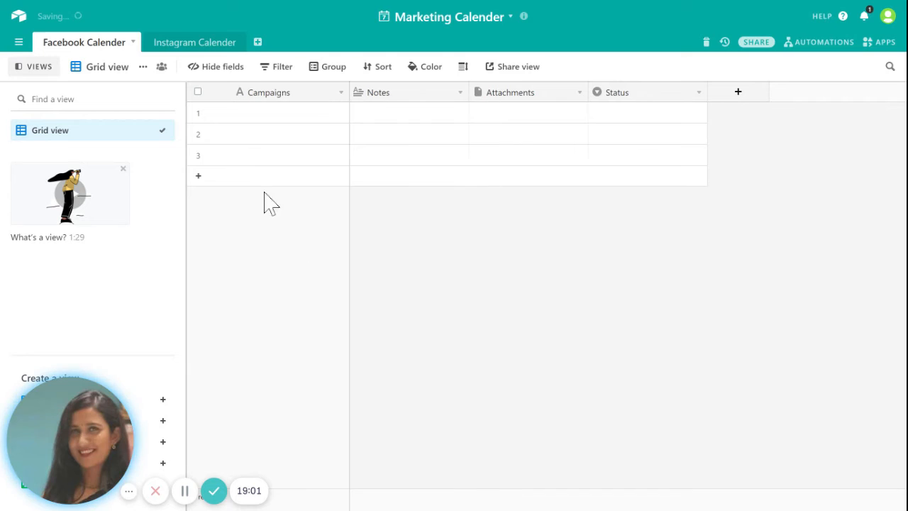
{"action": "double_click", "coordinate": [258, 115]}
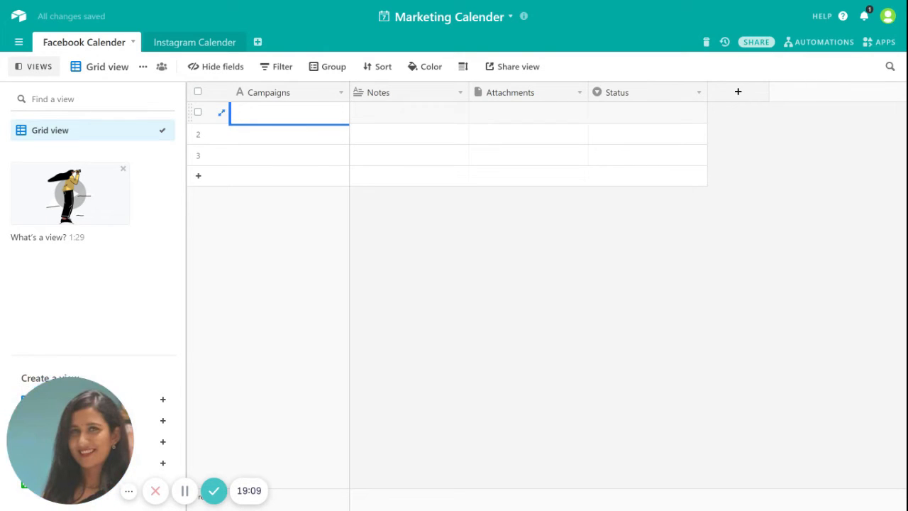
Step: Enter 'Campaign1' in row 1's Campaigns cell
{"action": "type", "text": "Camo"}
{"action": "type", "text": "pa"}
{"action": "type", "text": "ign1"}
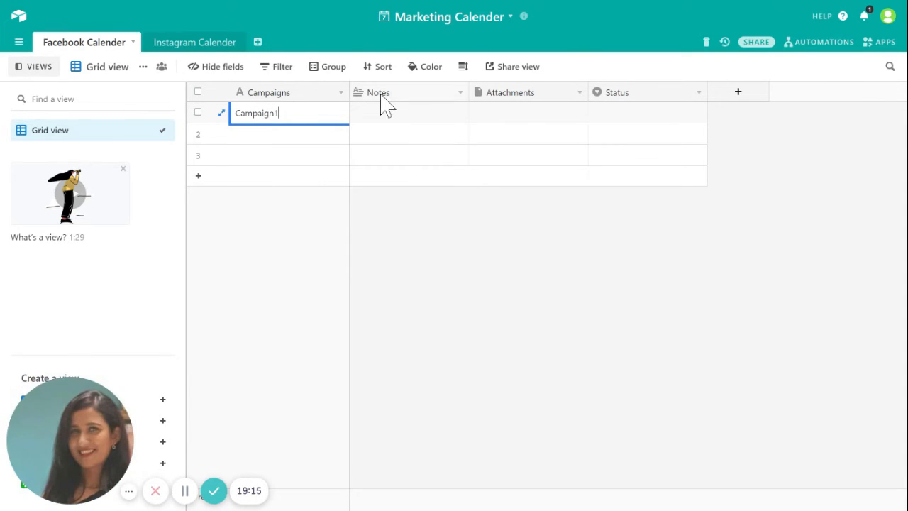
{"action": "key", "text": "Return"}
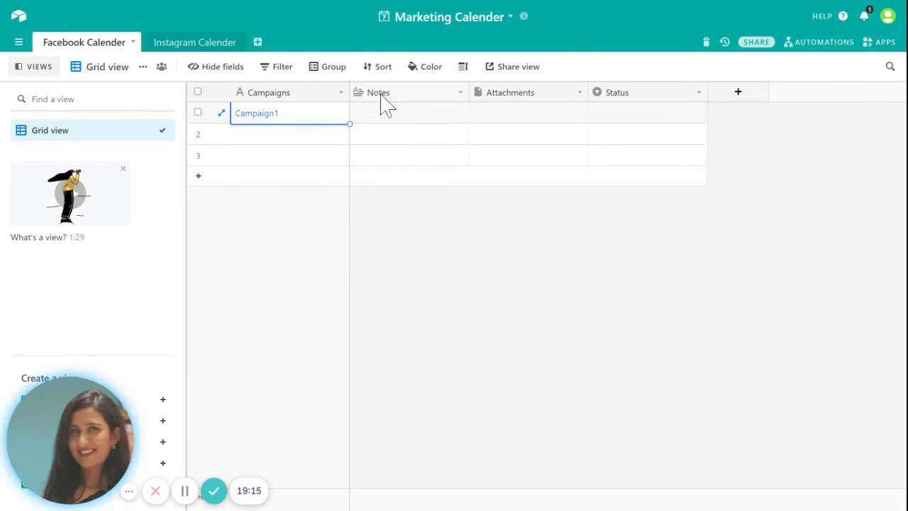
{"action": "left_click", "coordinate": [381, 100]}
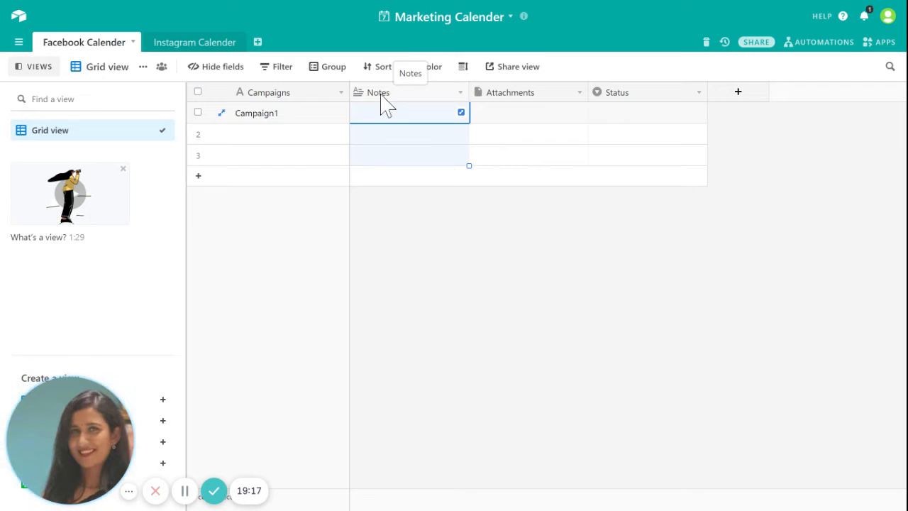
Step: Review the field option menus for the Notes and Campaigns columns
{"action": "right_click", "coordinate": [434, 95]}
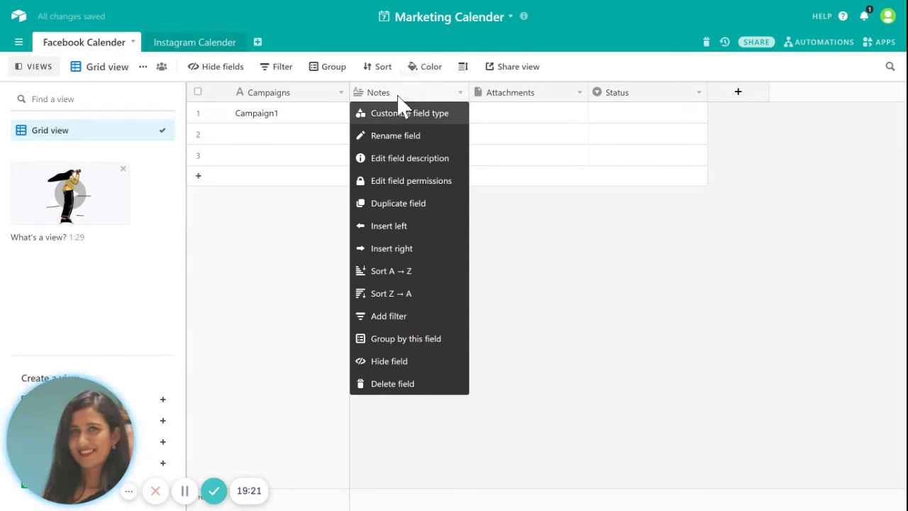
{"action": "left_click", "coordinate": [679, 334]}
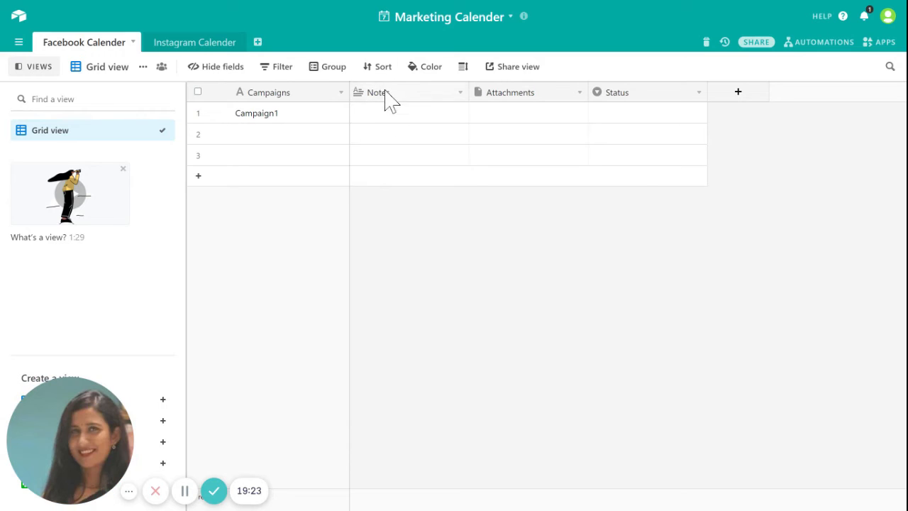
{"action": "right_click", "coordinate": [384, 95]}
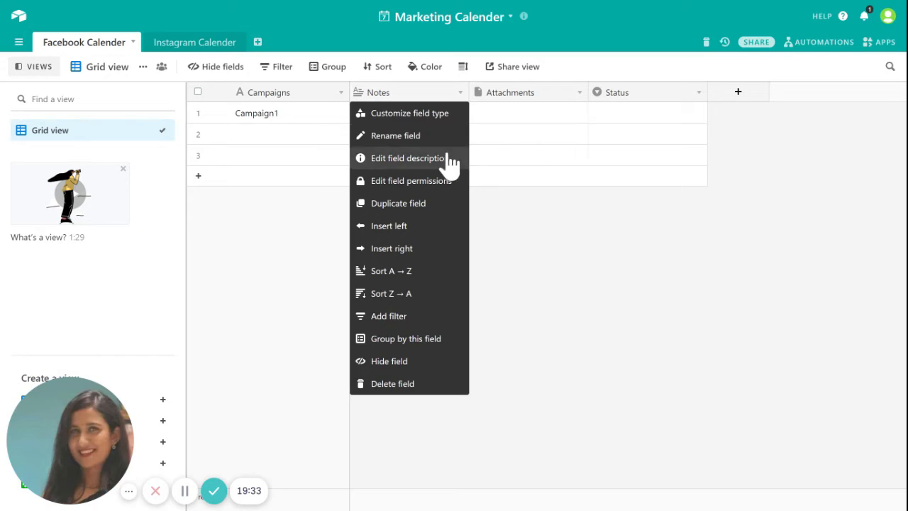
{"action": "left_click", "coordinate": [299, 93]}
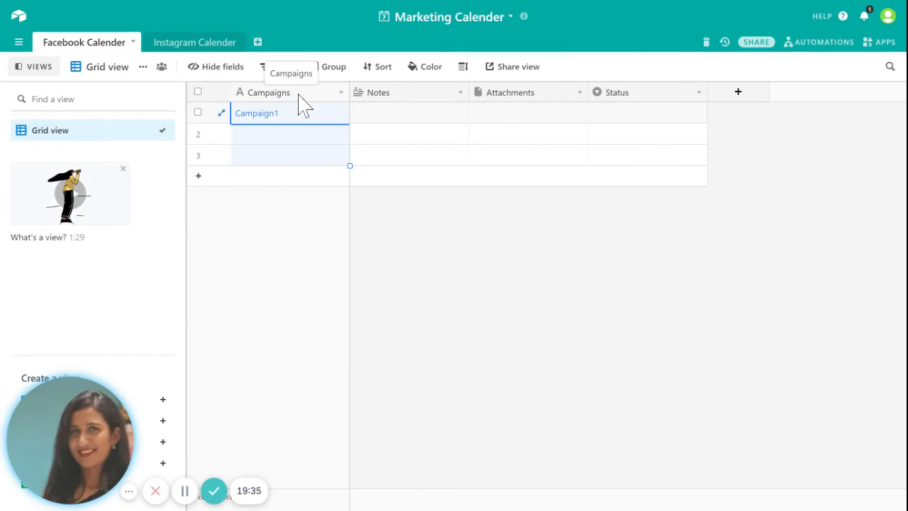
{"action": "right_click", "coordinate": [298, 97]}
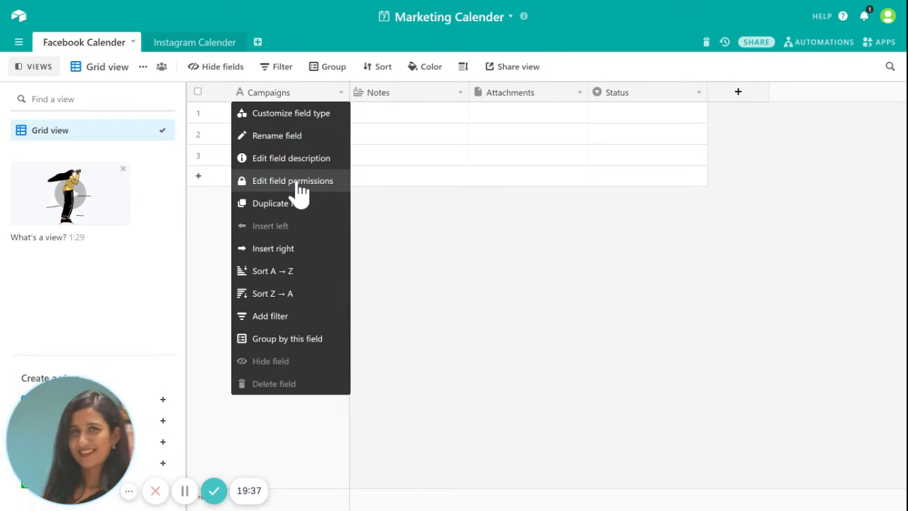
{"action": "left_click", "coordinate": [395, 94]}
{"action": "right_click", "coordinate": [394, 93]}
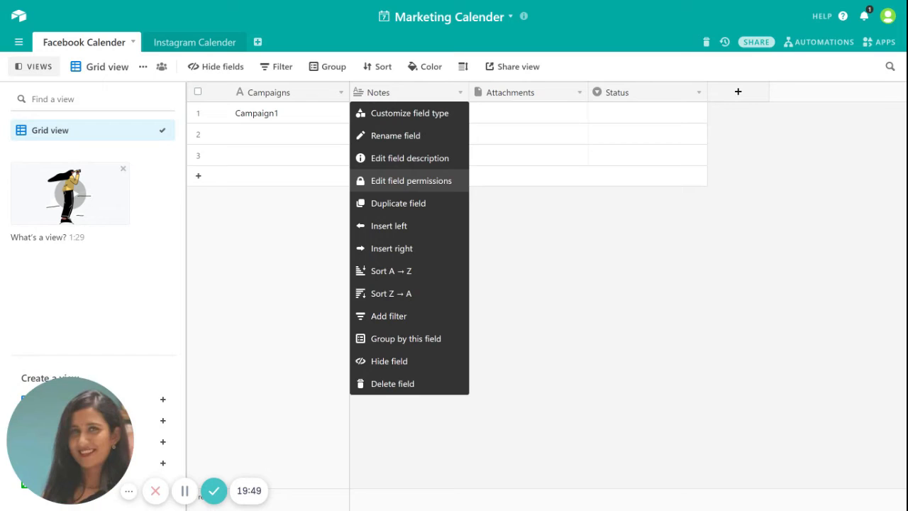
Step: Rename the Notes field to 'Description' and save it
{"action": "left_click", "coordinate": [398, 138]}
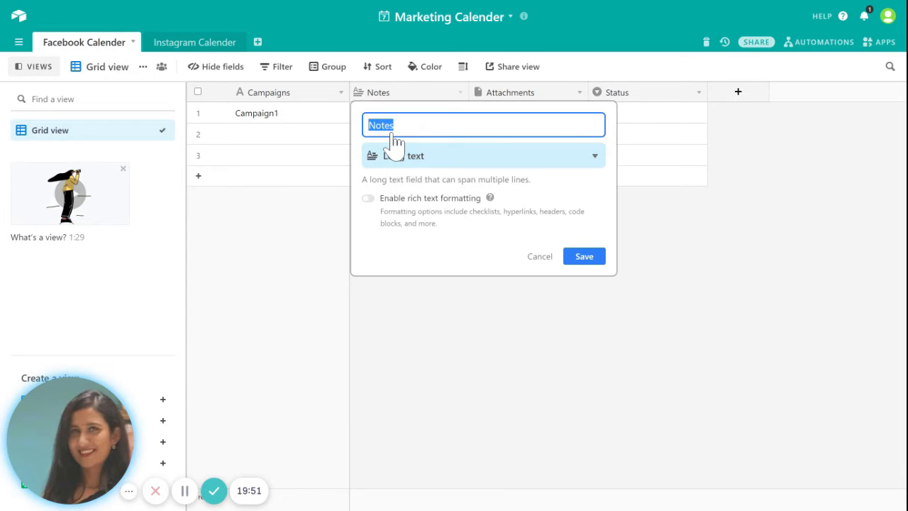
{"action": "key", "text": "BackSpace"}
{"action": "type", "text": "Description"}
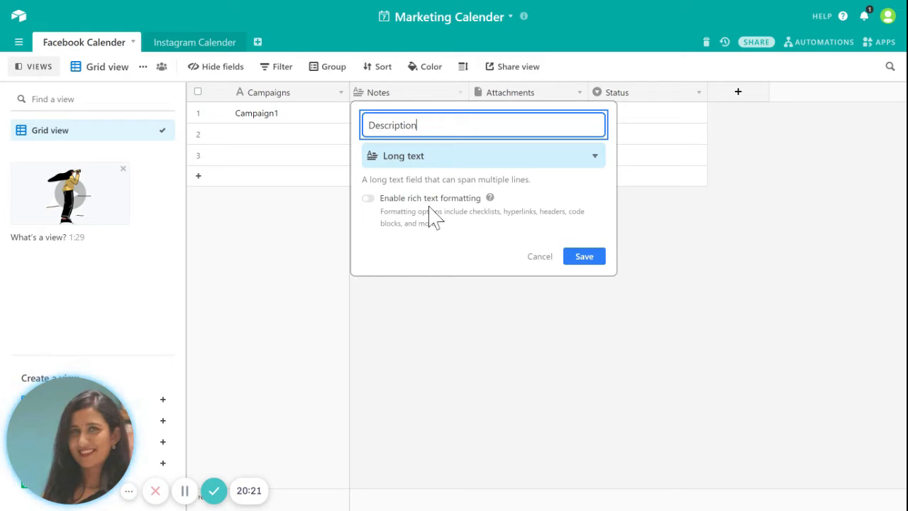
{"action": "left_click", "coordinate": [598, 259]}
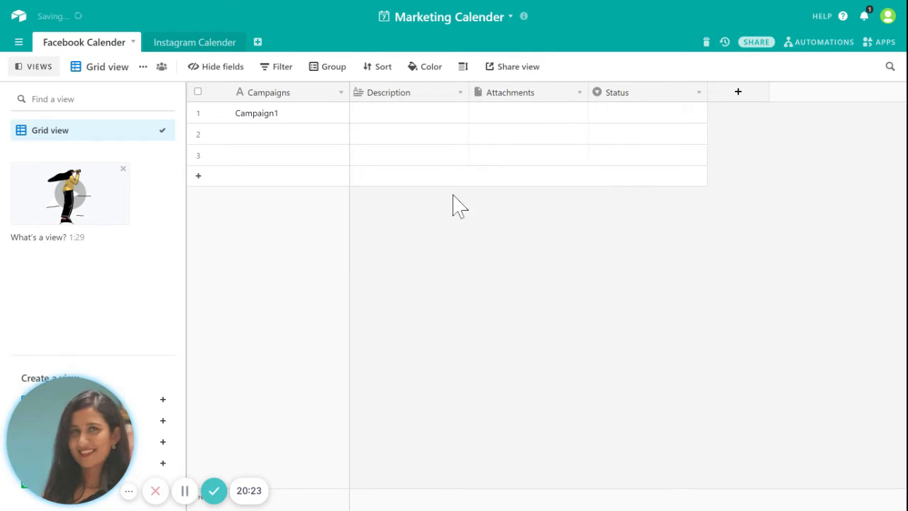
Step: Give Campaign1 the description 'This campaign is for Diwali. It will run for 10 ten days'
{"action": "left_click", "coordinate": [407, 113]}
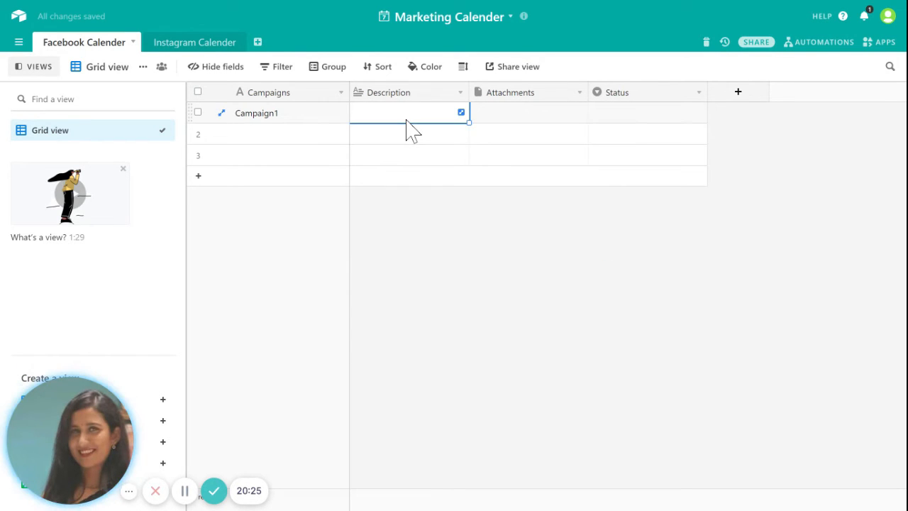
{"action": "left_click", "coordinate": [406, 129]}
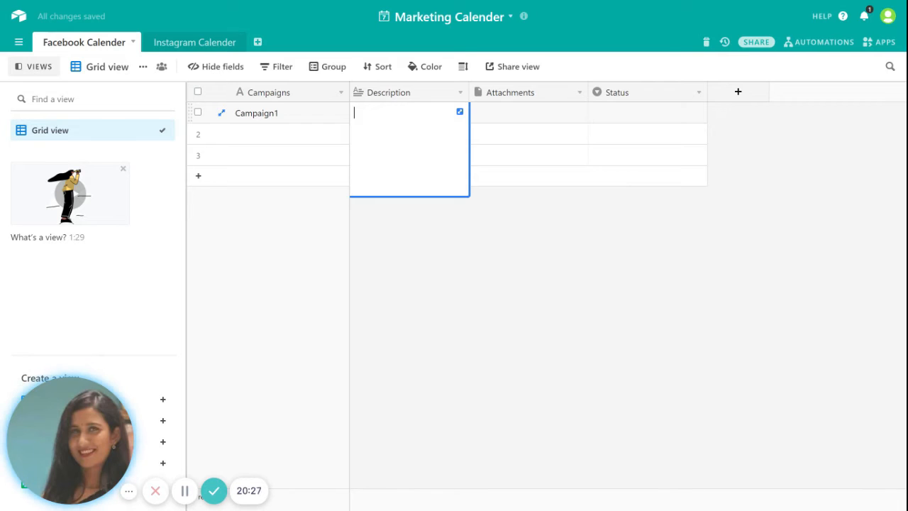
{"action": "type", "text": "Thi"}
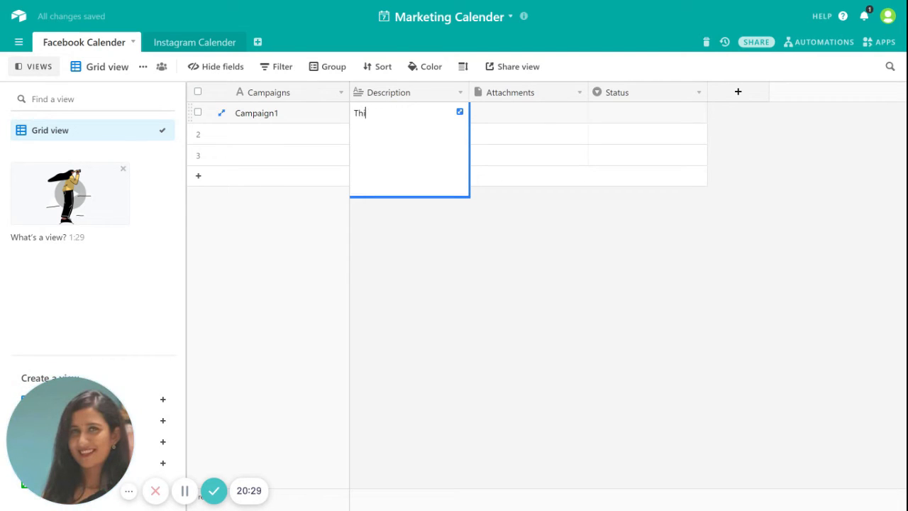
{"action": "type", "text": "s cap"}
{"action": "type", "text": "pagi"}
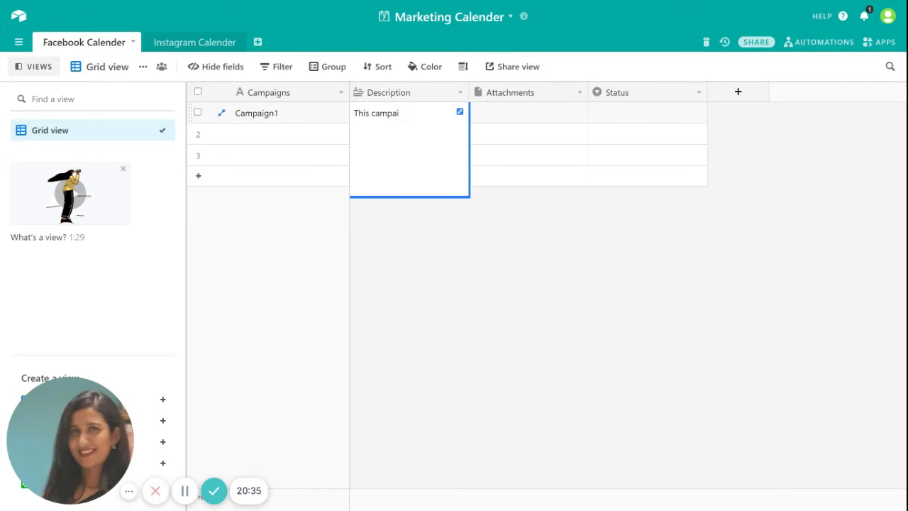
{"action": "type", "text": "gn is for Diwali"}
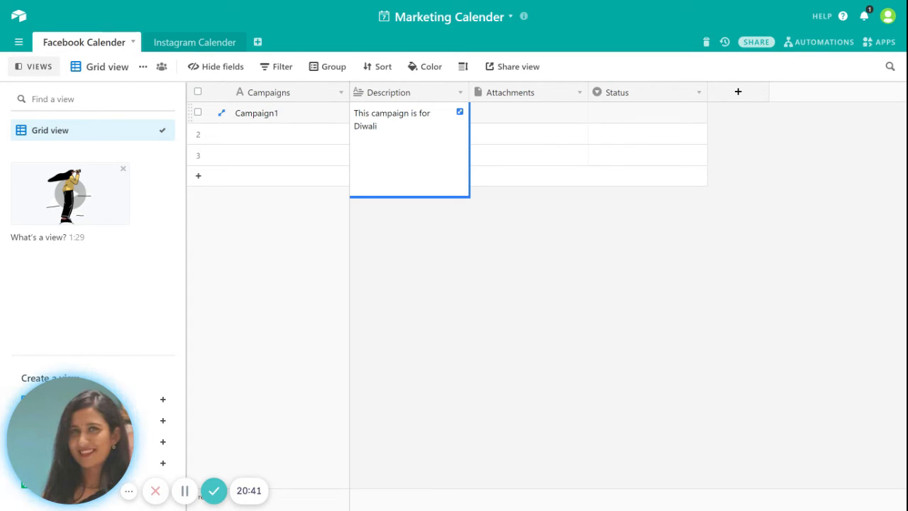
{"action": "type", "text": ". It will "}
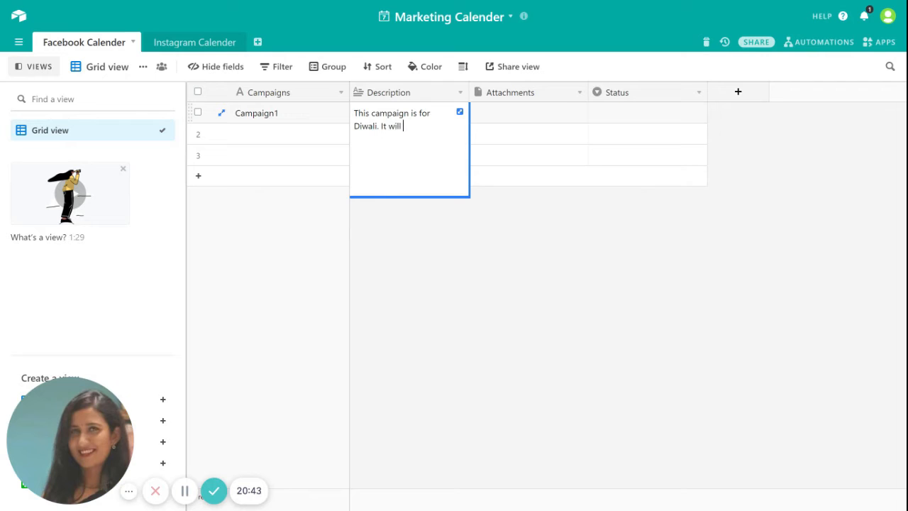
{"action": "type", "text": "run for 10 tenday"}
{"action": "key", "text": "BackSpace"}
{"action": "key", "text": "BackSpace"}
{"action": "key", "text": "BackSpace"}
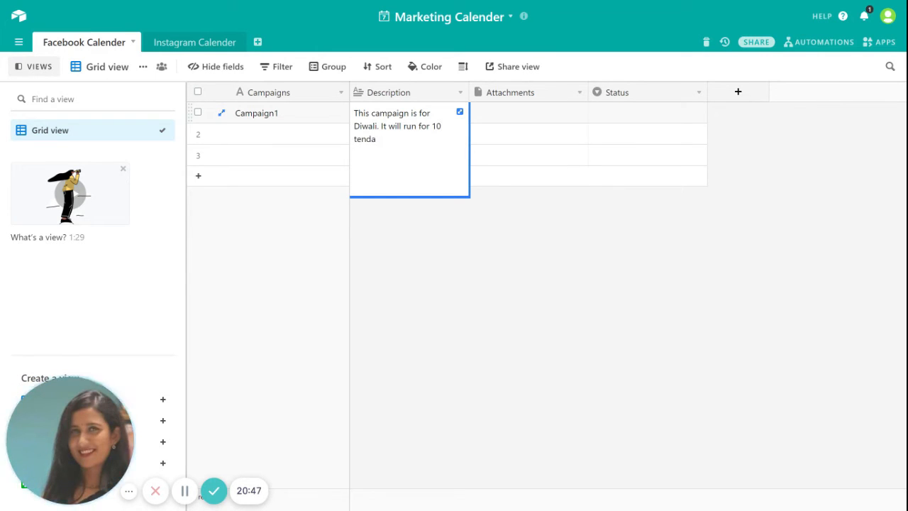
{"action": "type", "text": "days"}
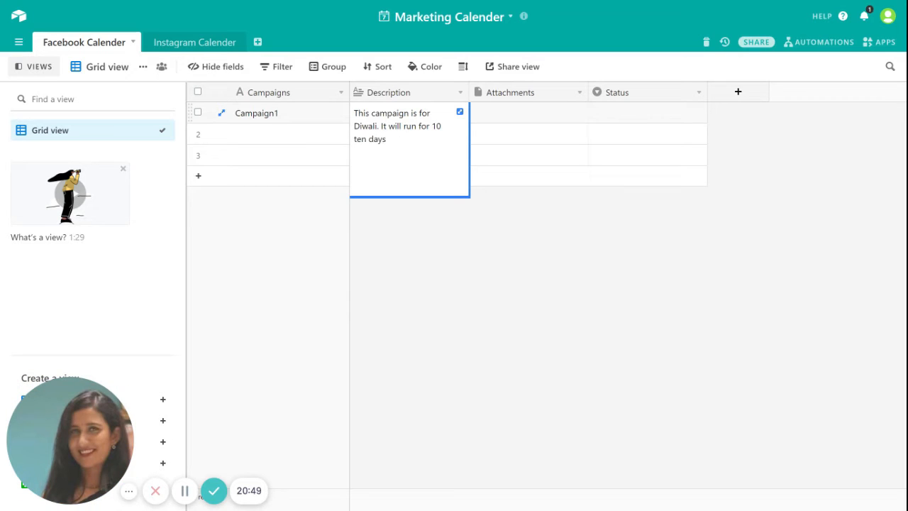
{"action": "left_click", "coordinate": [543, 235]}
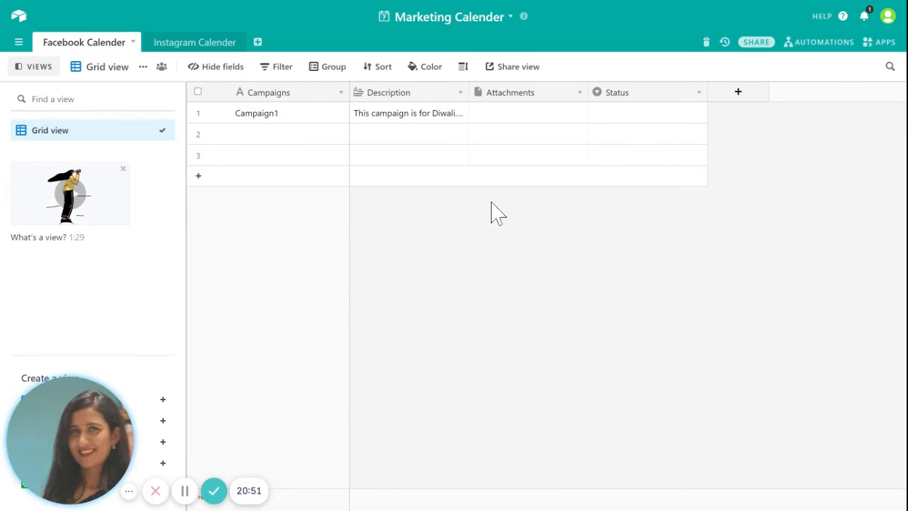
{"action": "left_click", "coordinate": [513, 115]}
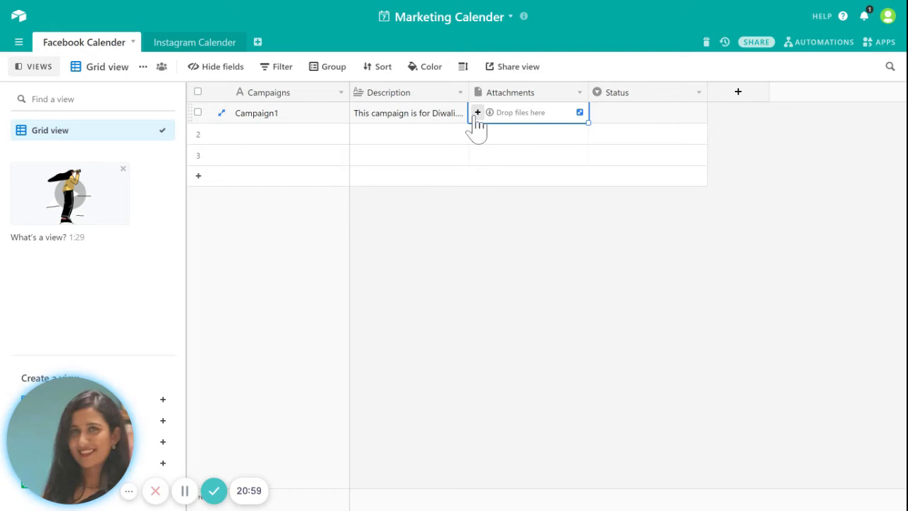
{"action": "left_click", "coordinate": [478, 114]}
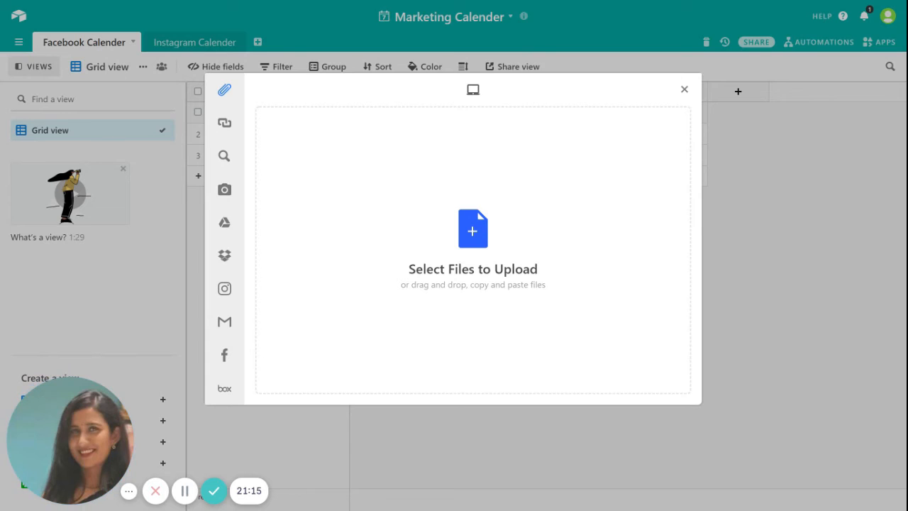
{"action": "left_click", "coordinate": [686, 90]}
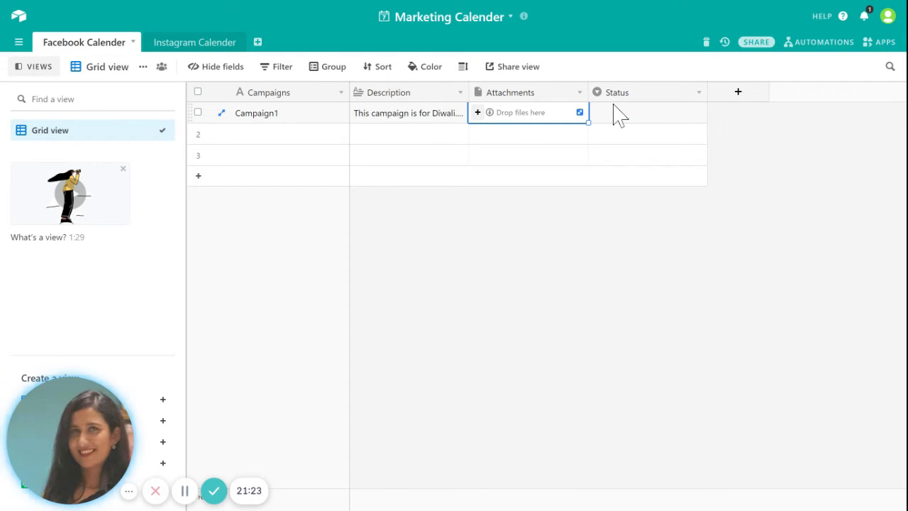
{"action": "left_click", "coordinate": [658, 97]}
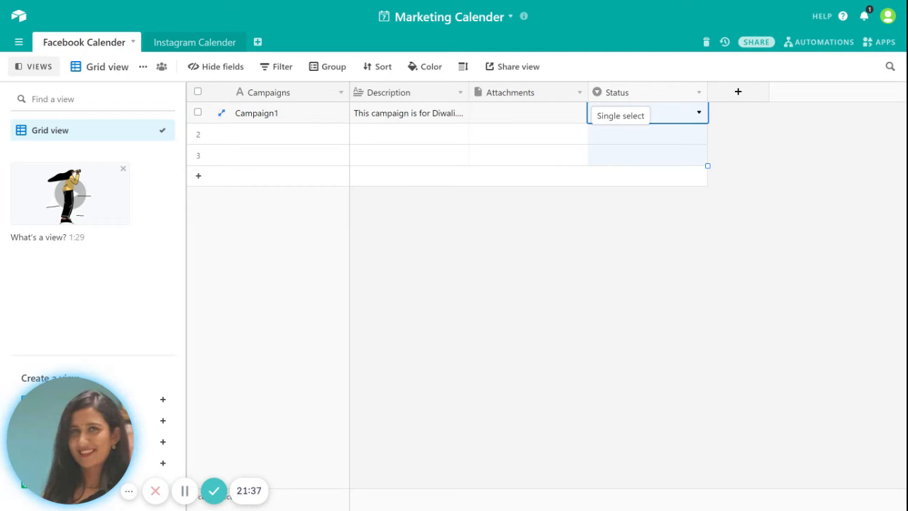
Step: Remove the Todo, In progress and Done choices from the Status field
{"action": "left_click", "coordinate": [699, 115]}
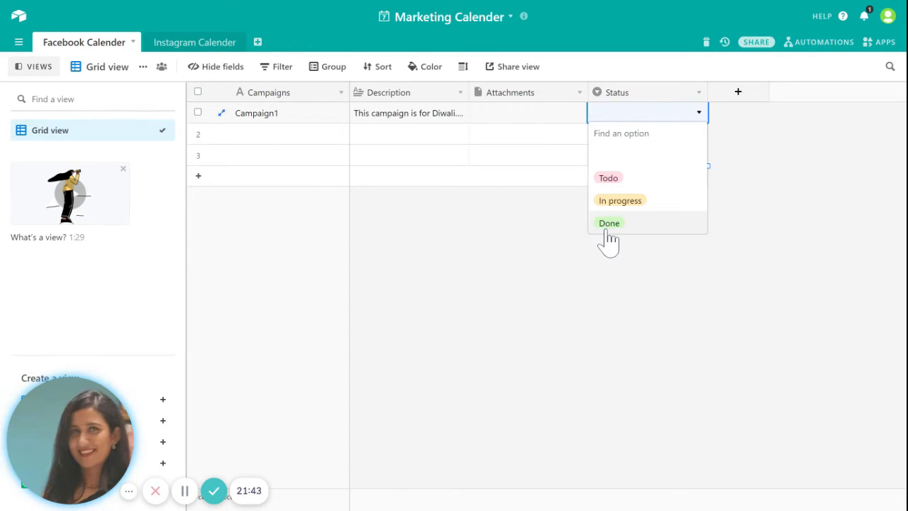
{"action": "left_click", "coordinate": [636, 98]}
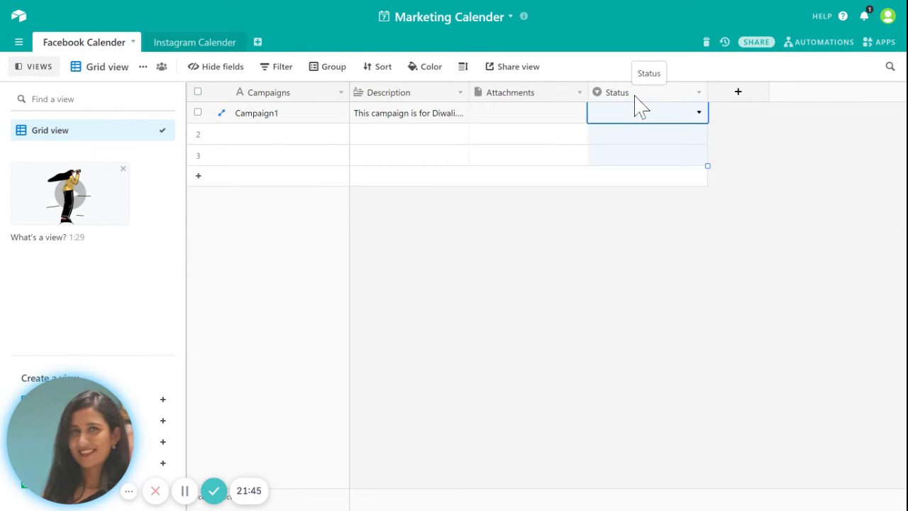
{"action": "right_click", "coordinate": [656, 94]}
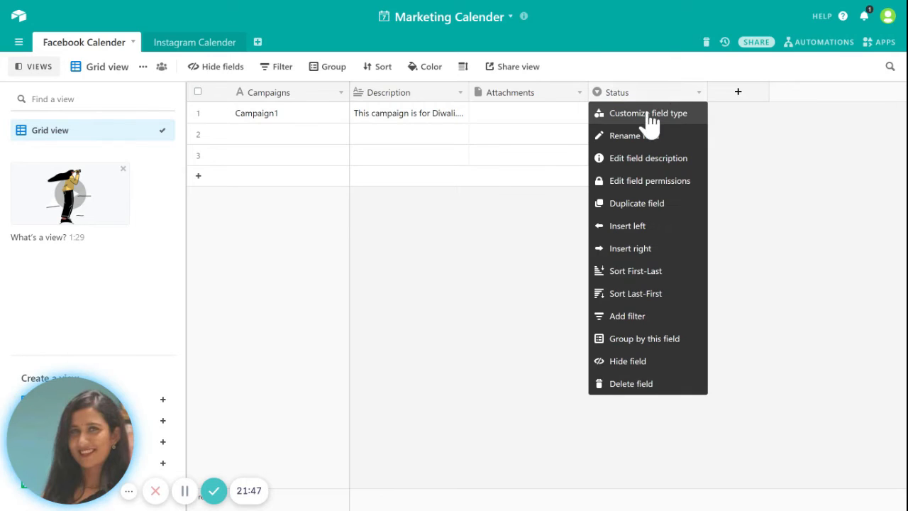
{"action": "left_click", "coordinate": [649, 116]}
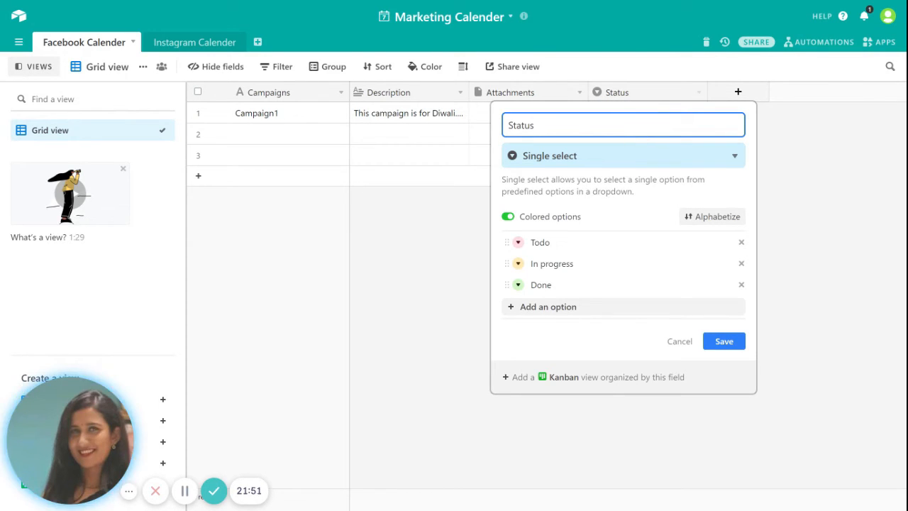
{"action": "left_click", "coordinate": [742, 242]}
{"action": "left_click", "coordinate": [742, 242]}
{"action": "left_click", "coordinate": [741, 242]}
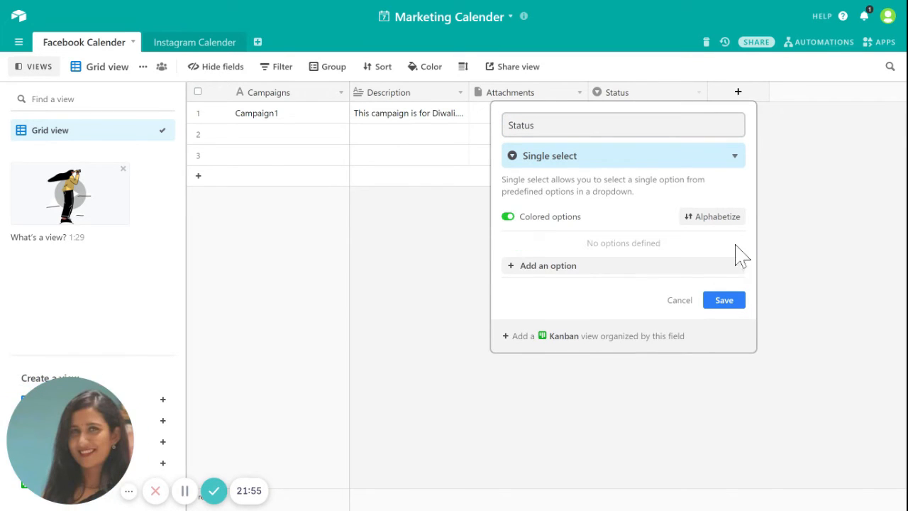
Step: Add Status choices Reviewed, Approved and Rejected and save the field
{"action": "left_click", "coordinate": [576, 266]}
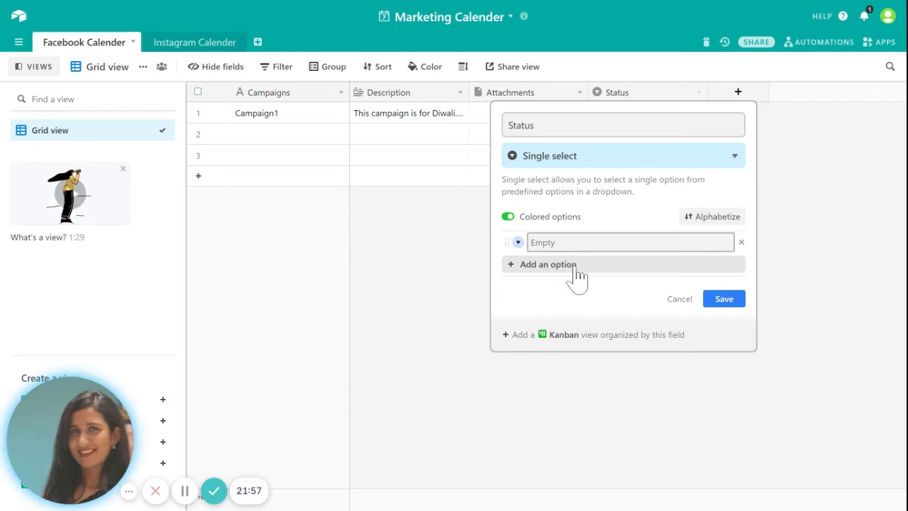
{"action": "type", "text": "Revi"}
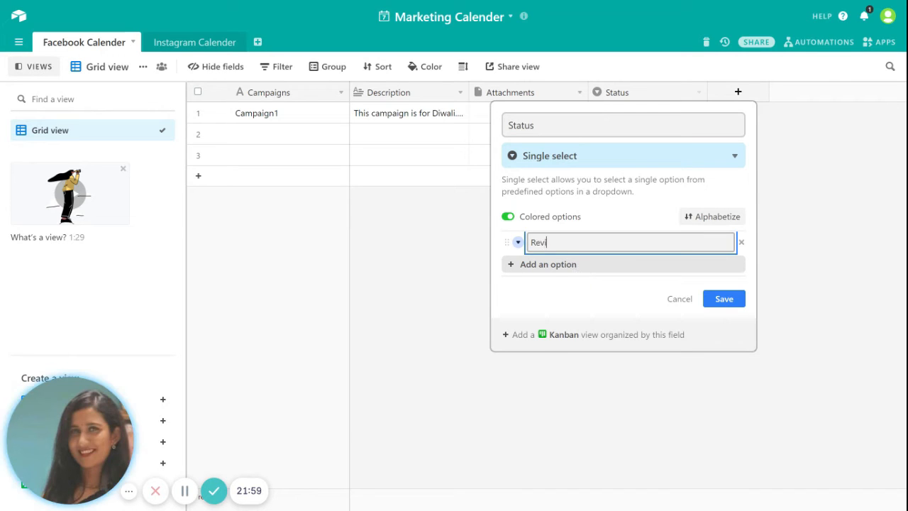
{"action": "type", "text": "ewed"}
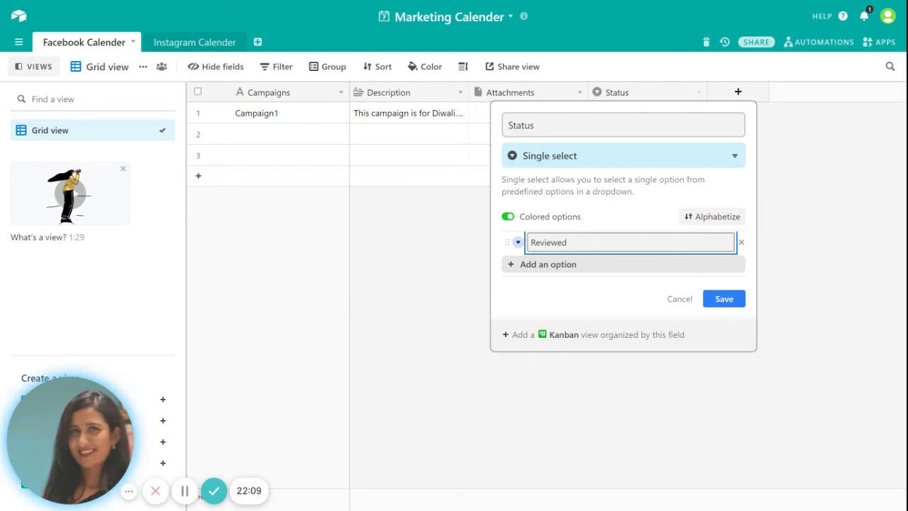
{"action": "left_click", "coordinate": [538, 266]}
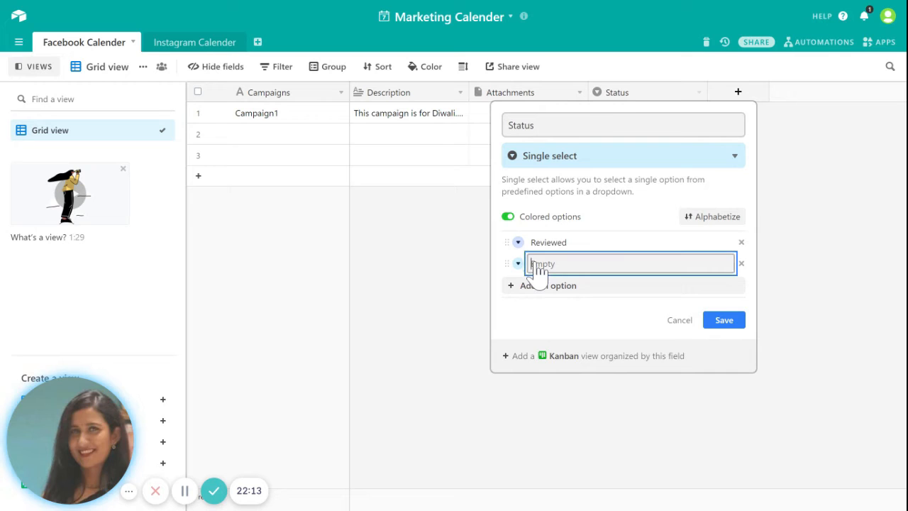
{"action": "type", "text": "Appro"}
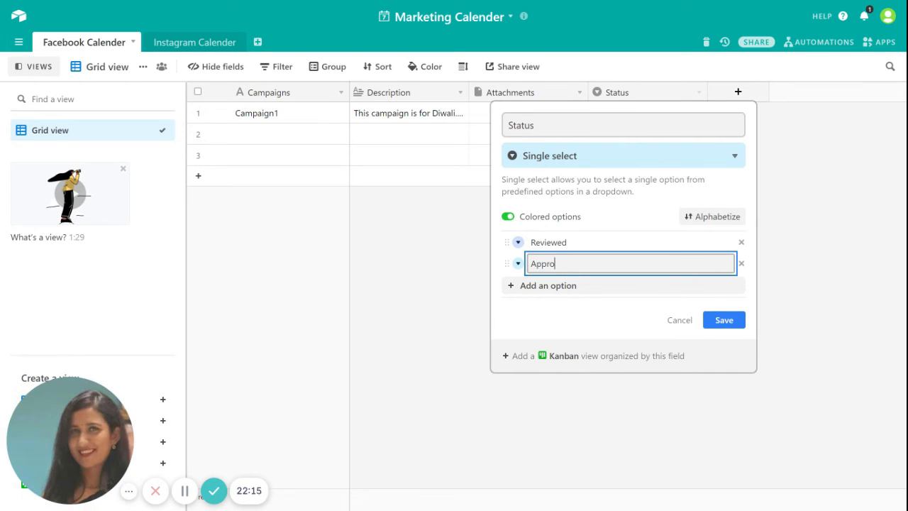
{"action": "type", "text": "ved"}
{"action": "left_click", "coordinate": [526, 288]}
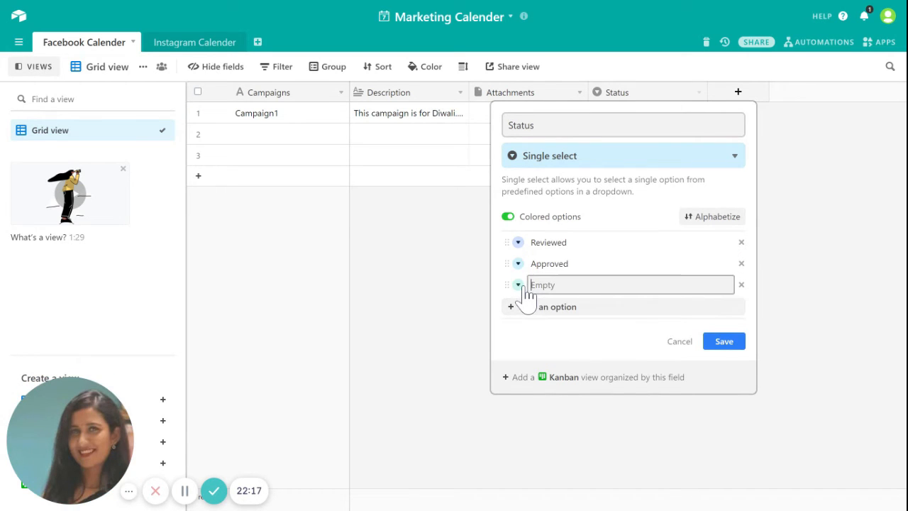
{"action": "type", "text": "Rejected"}
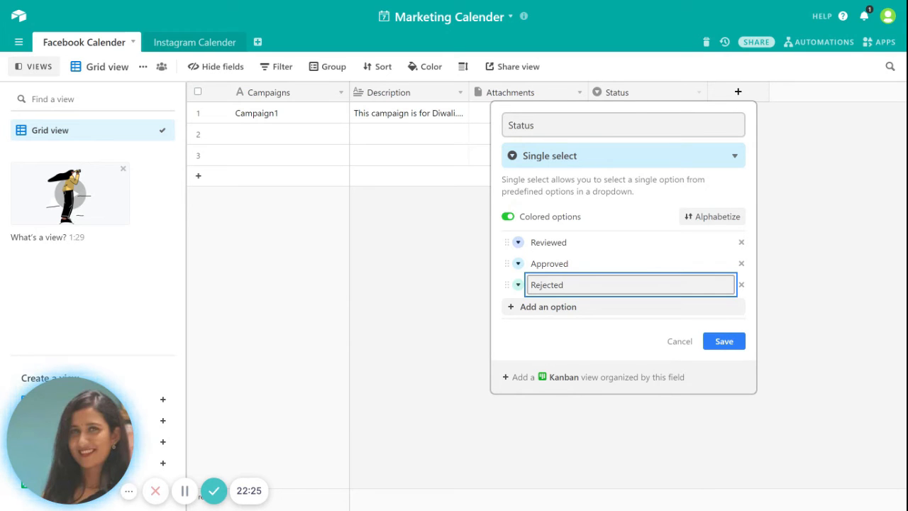
{"action": "left_click", "coordinate": [744, 343]}
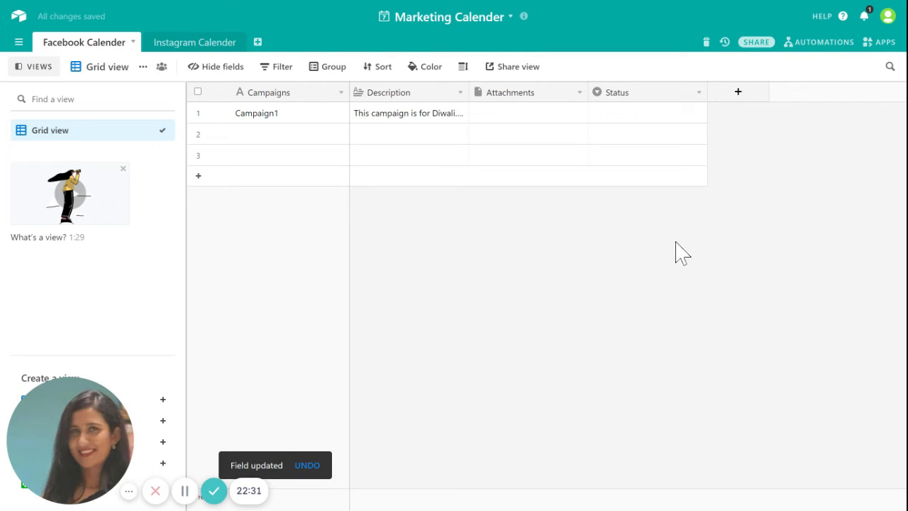
Step: Choose Approved from the Status dropdown in Campaign1's row
{"action": "left_click", "coordinate": [631, 119]}
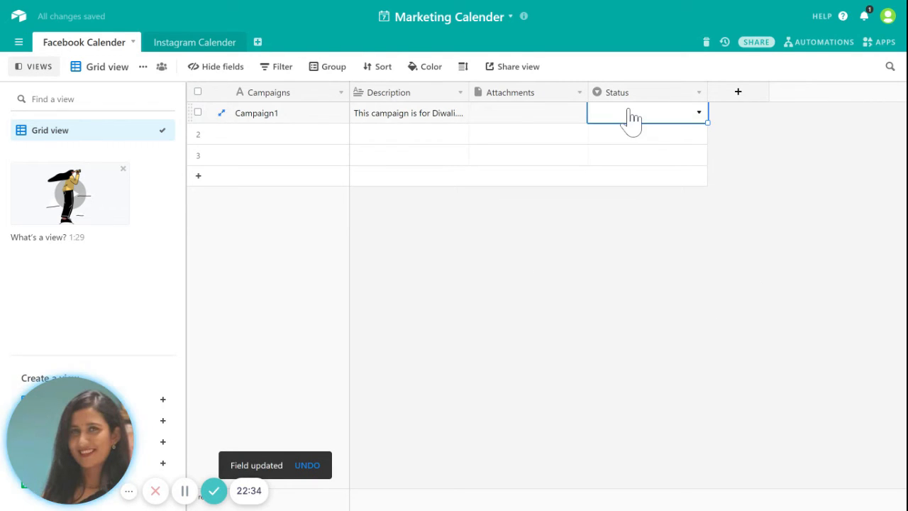
{"action": "left_click", "coordinate": [697, 120]}
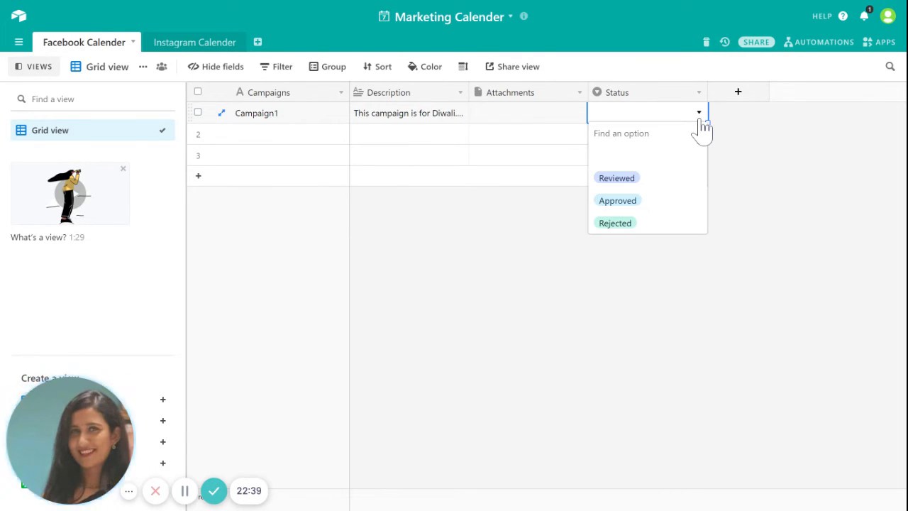
{"action": "left_click", "coordinate": [628, 204]}
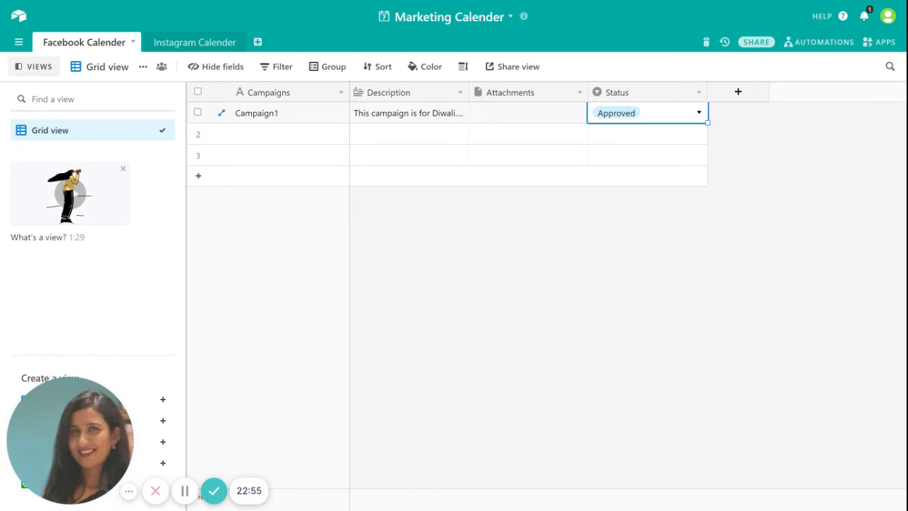
{"action": "left_click", "coordinate": [20, 21]}
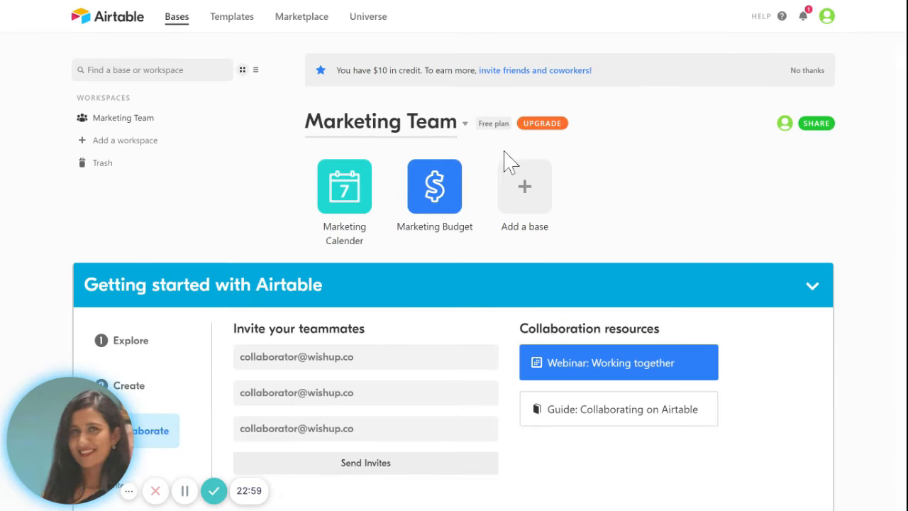
{"action": "left_click", "coordinate": [345, 186]}
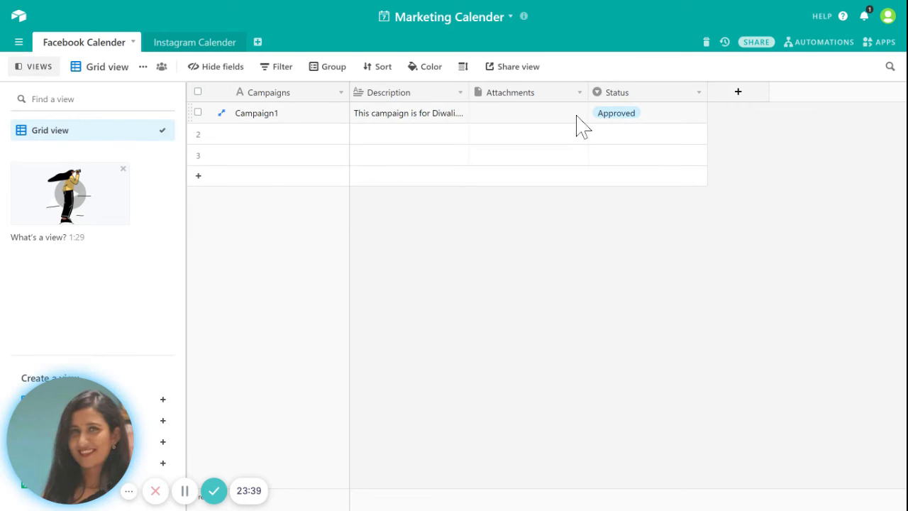
Step: Add a fifth field named Creatives with the Attachment type to Facebook Calender
{"action": "left_click", "coordinate": [730, 99]}
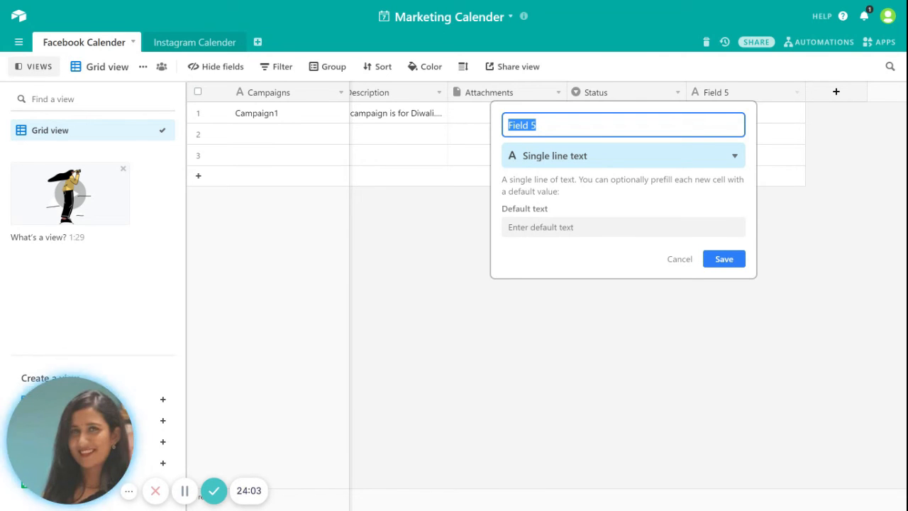
{"action": "left_click", "coordinate": [537, 124]}
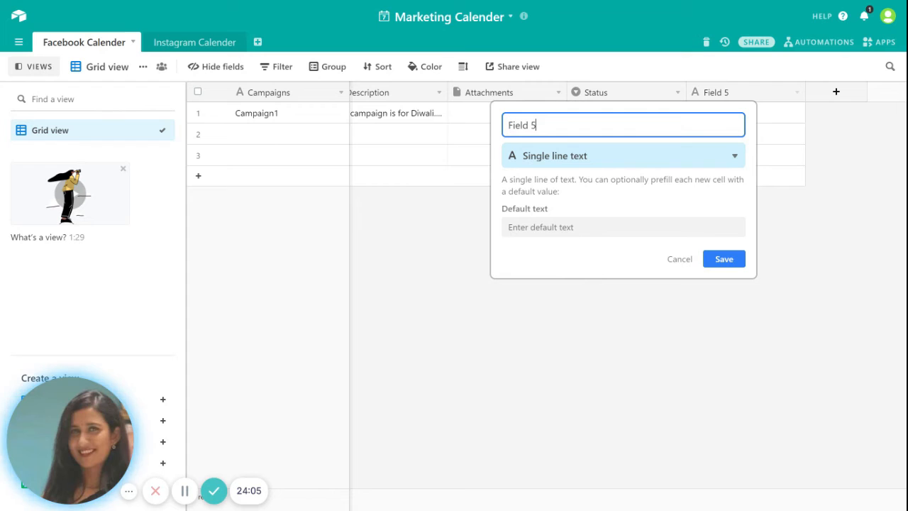
{"action": "key", "text": "BackSpace"}
{"action": "key", "text": "BackSpace"}
{"action": "key", "text": "BackSpace"}
{"action": "key", "text": "BackSpace"}
{"action": "key", "text": "BackSpace"}
{"action": "key", "text": "BackSpace"}
{"action": "key", "text": "BackSpace"}
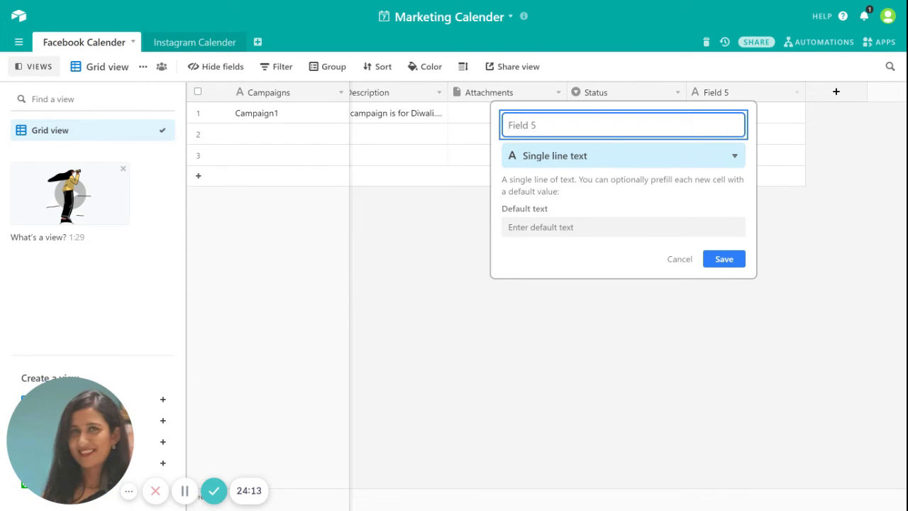
{"action": "type", "text": "reatives"}
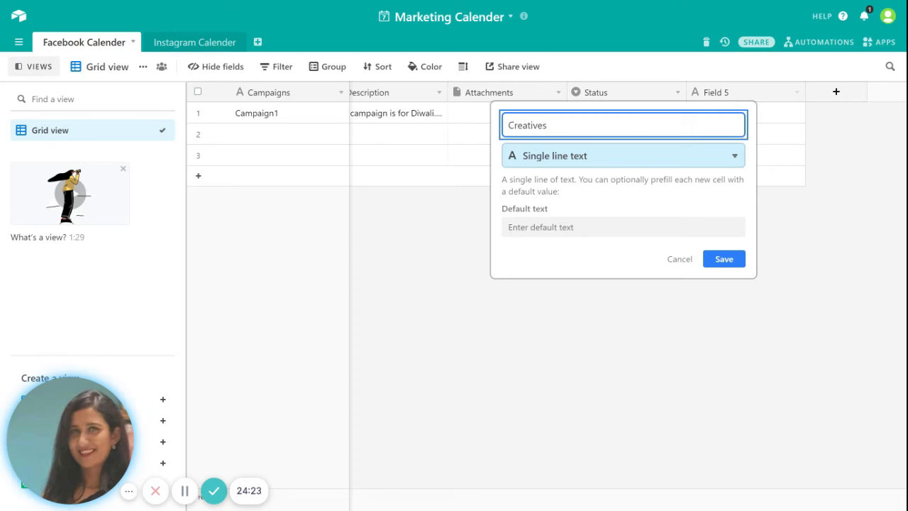
{"action": "left_click", "coordinate": [737, 159]}
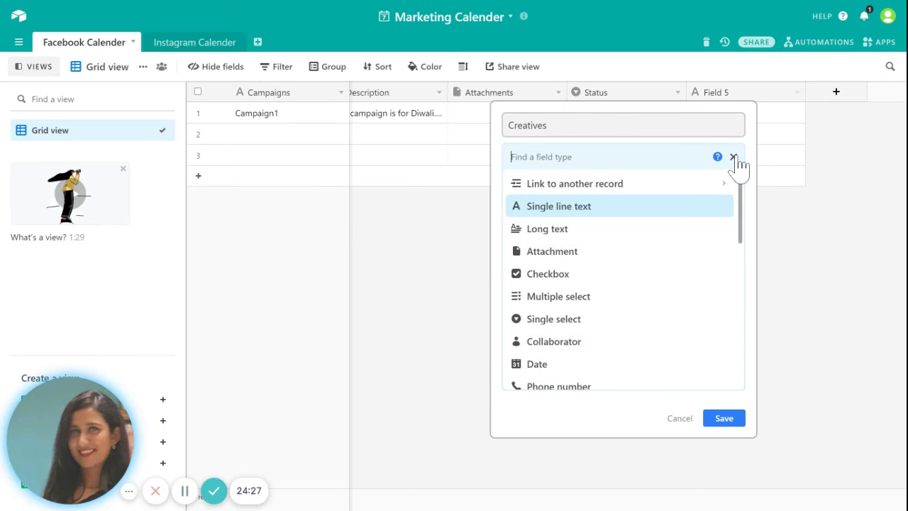
{"action": "left_click", "coordinate": [570, 257]}
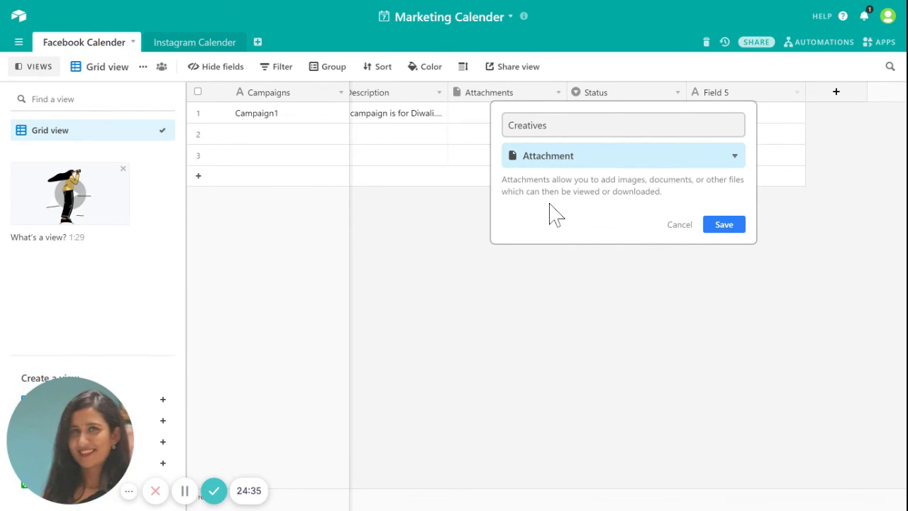
{"action": "left_click", "coordinate": [731, 234]}
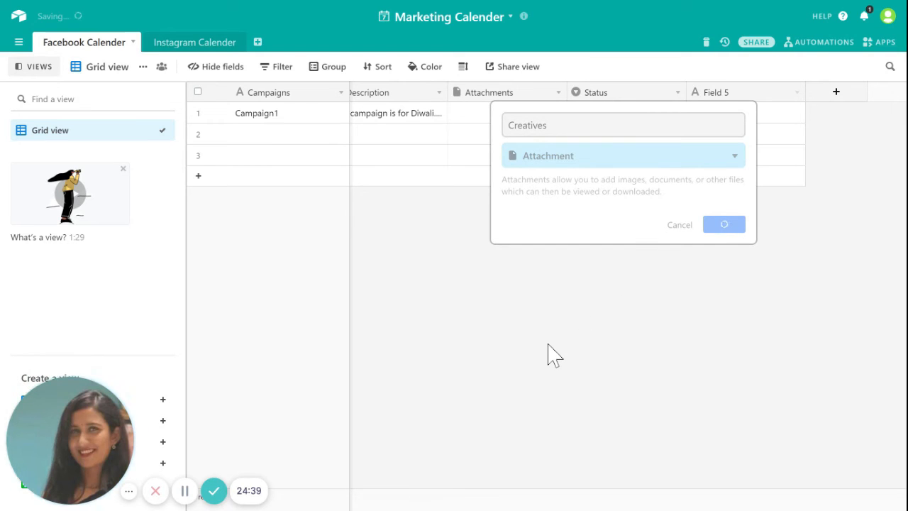
Step: Create a new field named Creative Status with the Single select type
{"action": "left_click", "coordinate": [836, 93]}
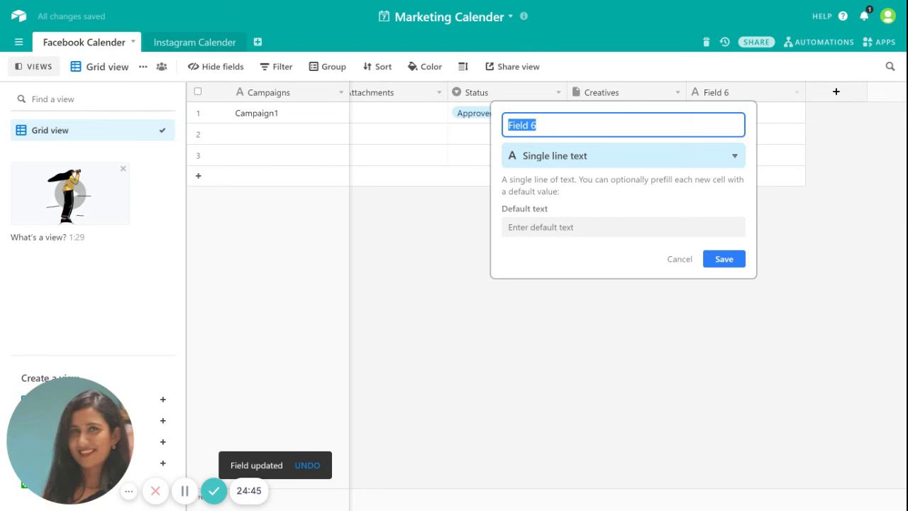
{"action": "key", "text": "BackSpace"}
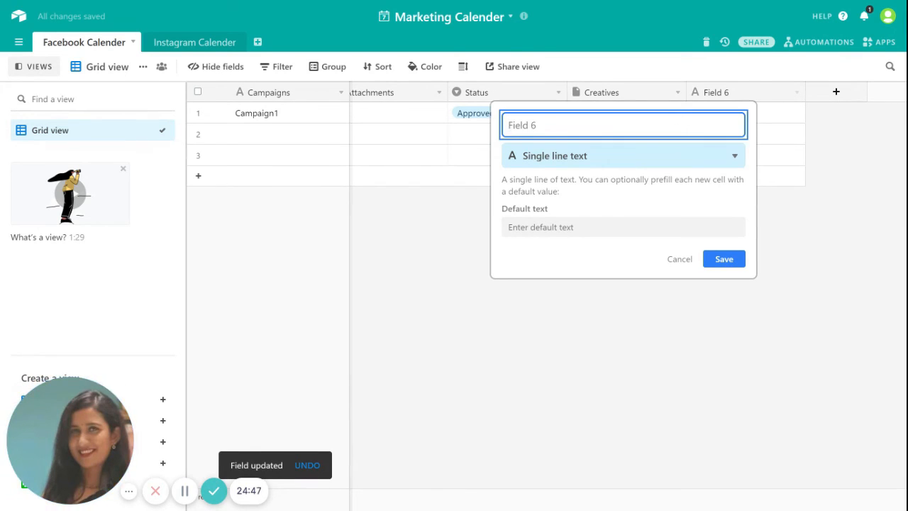
{"action": "type", "text": "Statu"}
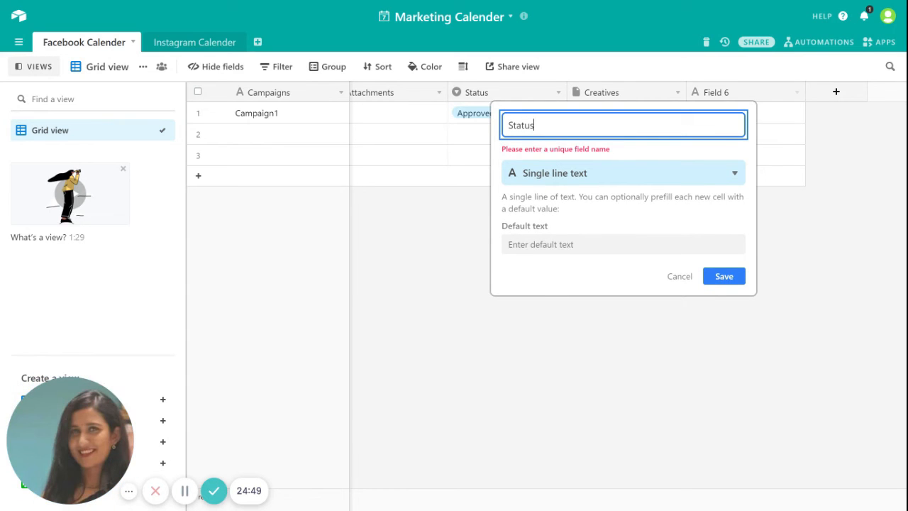
{"action": "key", "text": "BackSpace"}
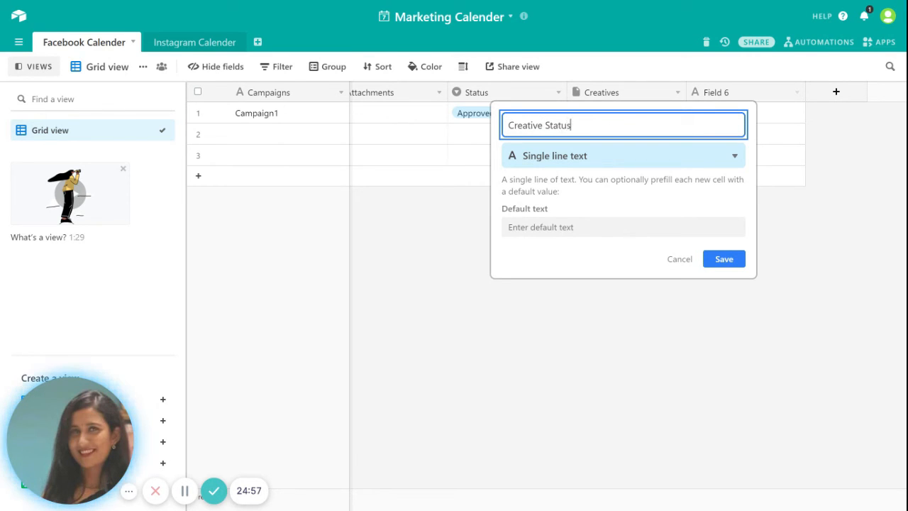
{"action": "left_click", "coordinate": [736, 157]}
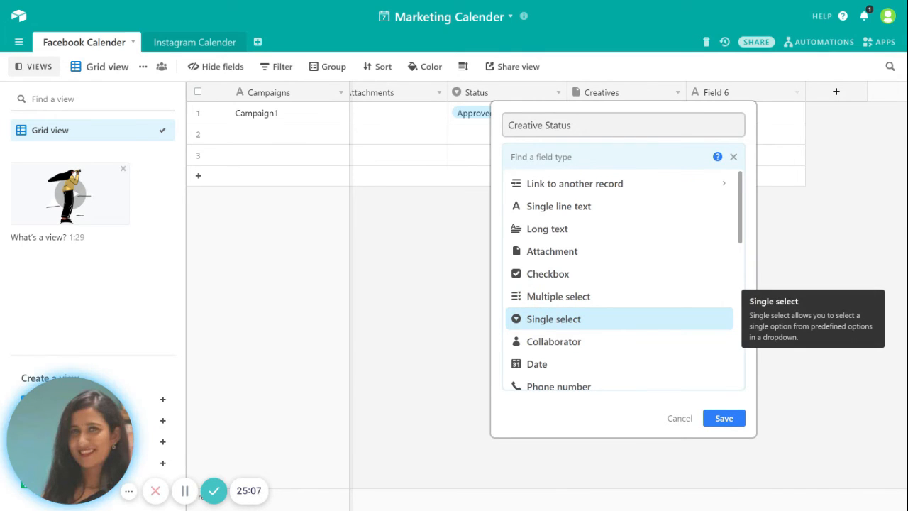
{"action": "left_click", "coordinate": [565, 321]}
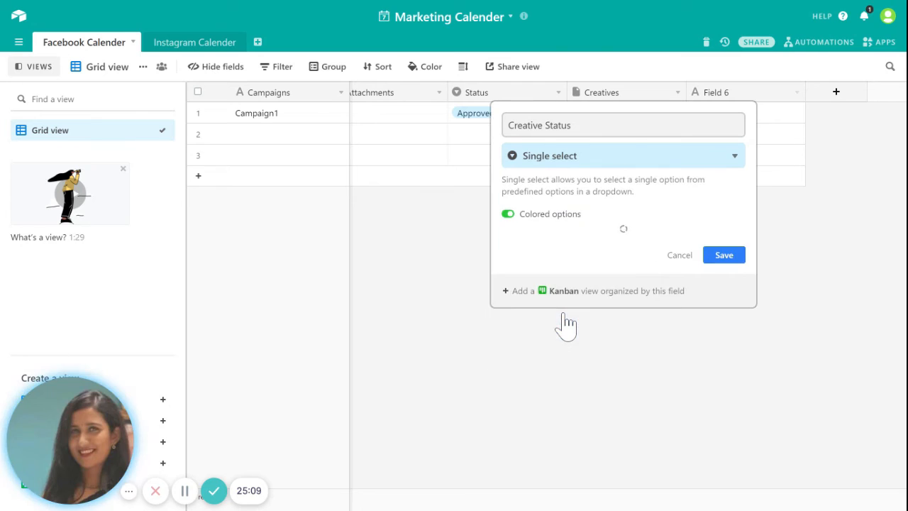
Step: Give Creative Status the choices Approved and Rejected and save the field
{"action": "left_click", "coordinate": [589, 269]}
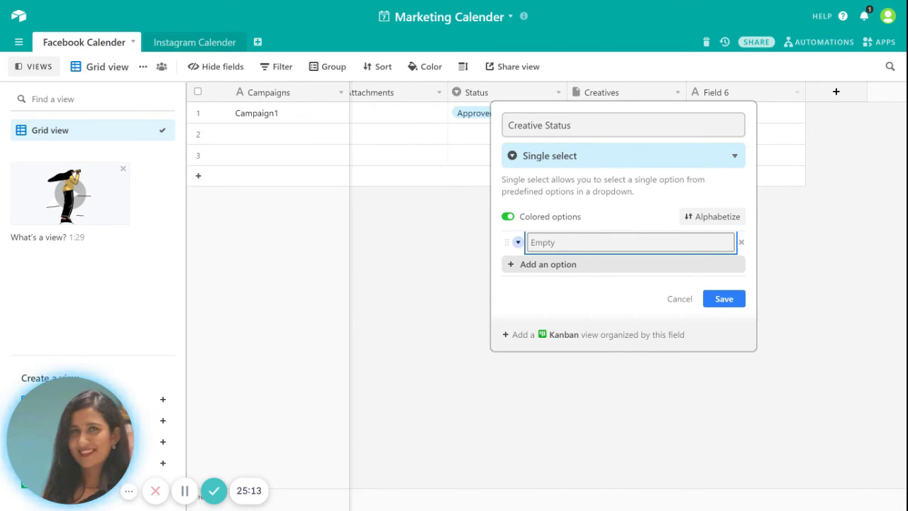
{"action": "type", "text": "Approved"}
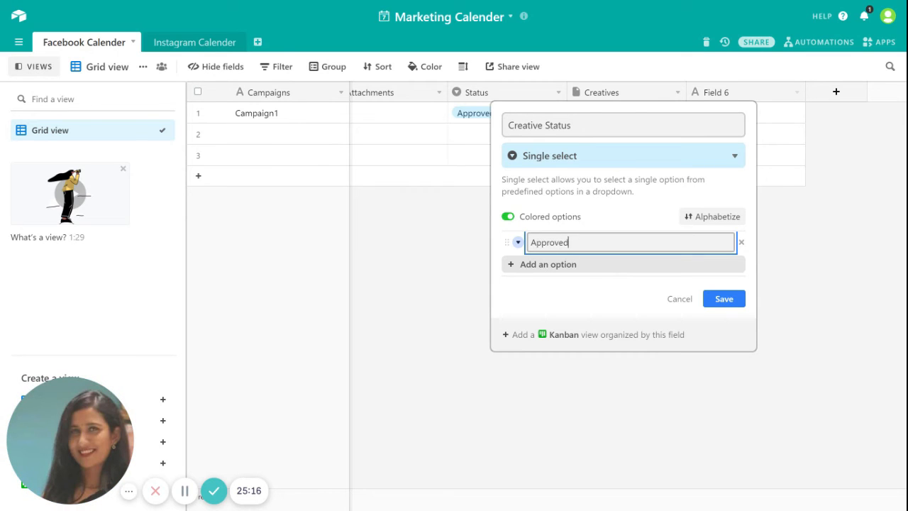
{"action": "left_click", "coordinate": [568, 267]}
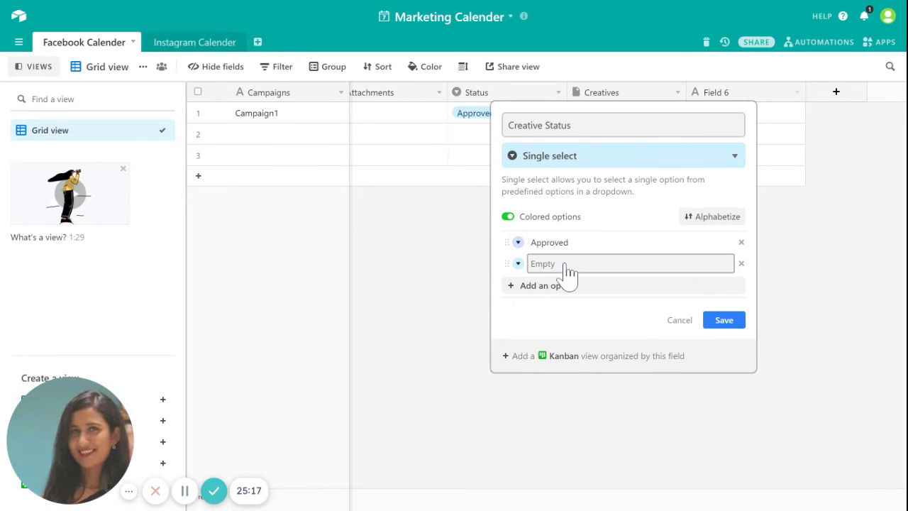
{"action": "type", "text": "Rejecte"}
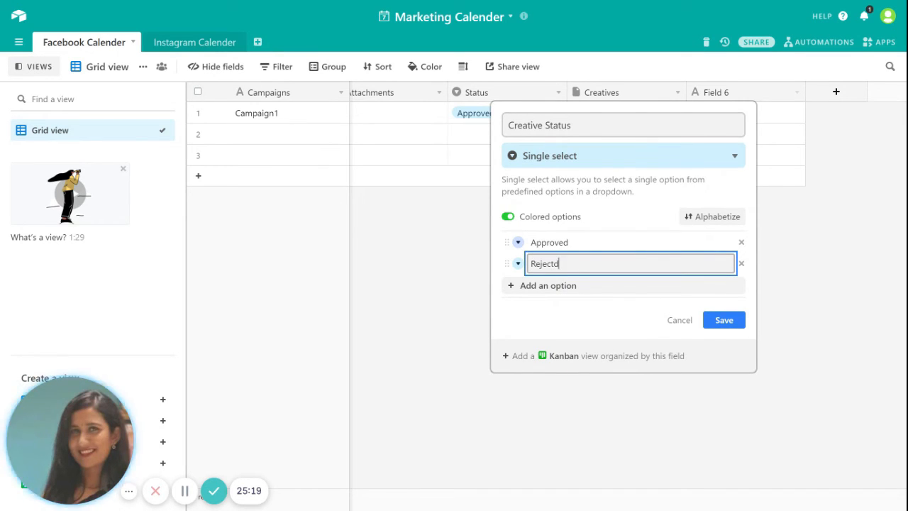
{"action": "type", "text": "d"}
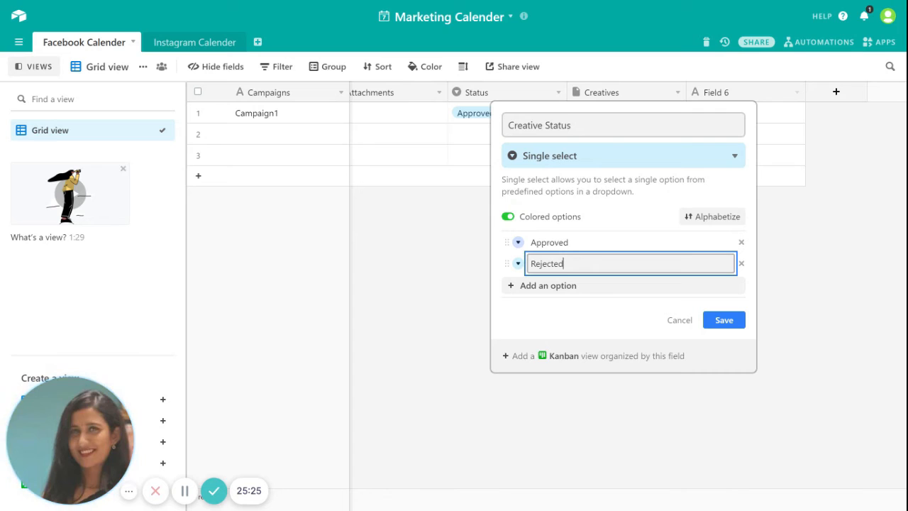
{"action": "left_click", "coordinate": [730, 324]}
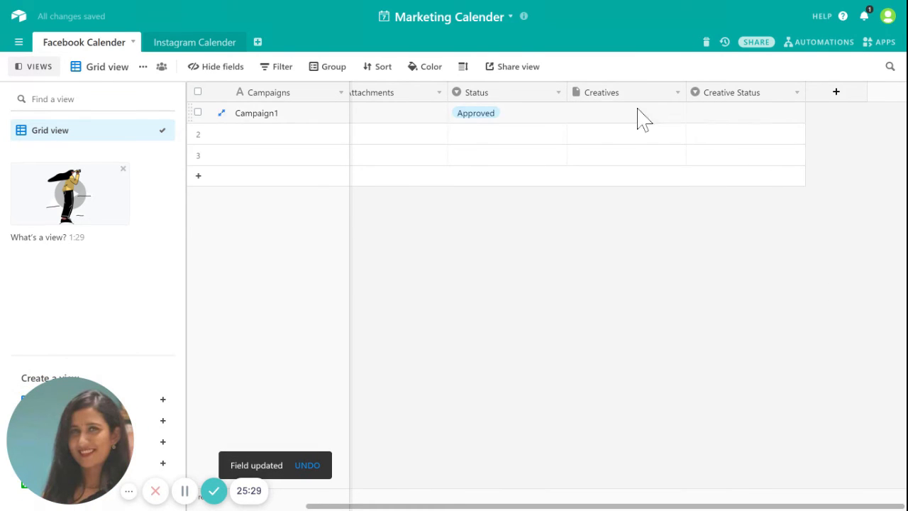
Step: Attach a clothes rack image from a 'clothes' web search to Campaign1's Creatives
{"action": "left_click", "coordinate": [637, 112]}
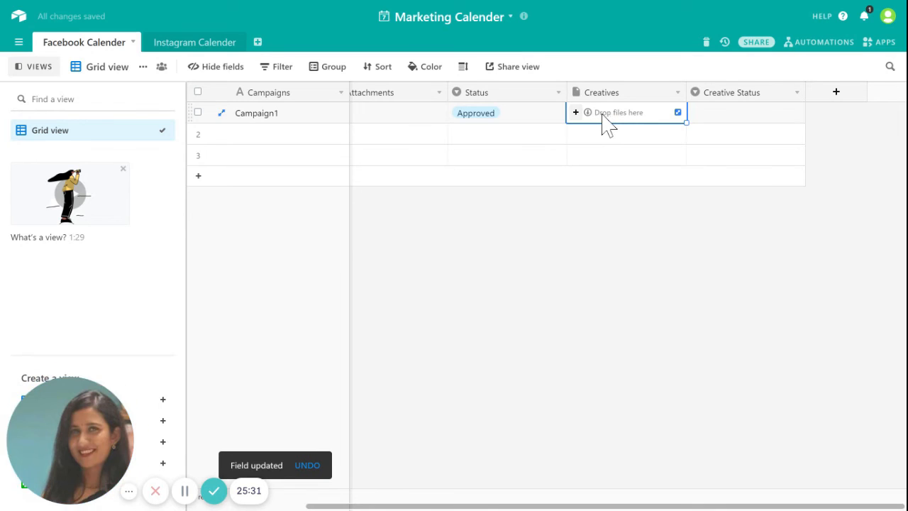
{"action": "left_click", "coordinate": [577, 113]}
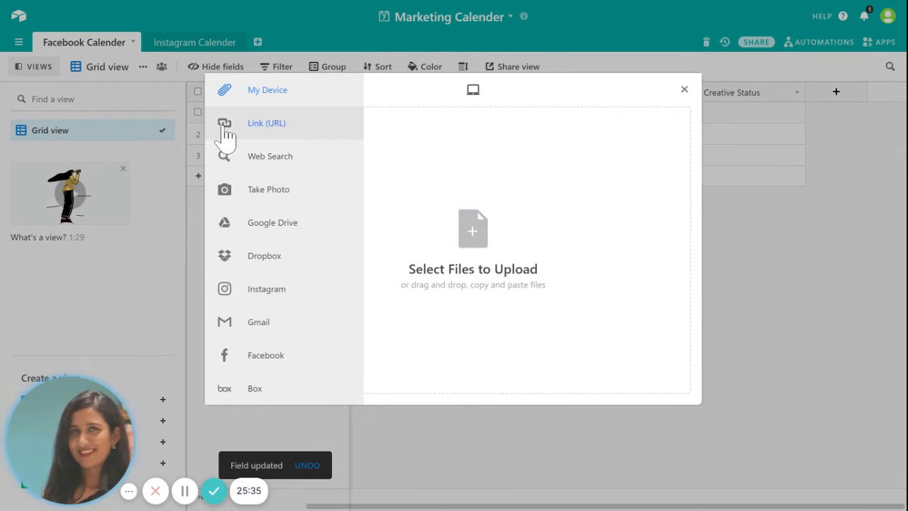
{"action": "left_click", "coordinate": [261, 157]}
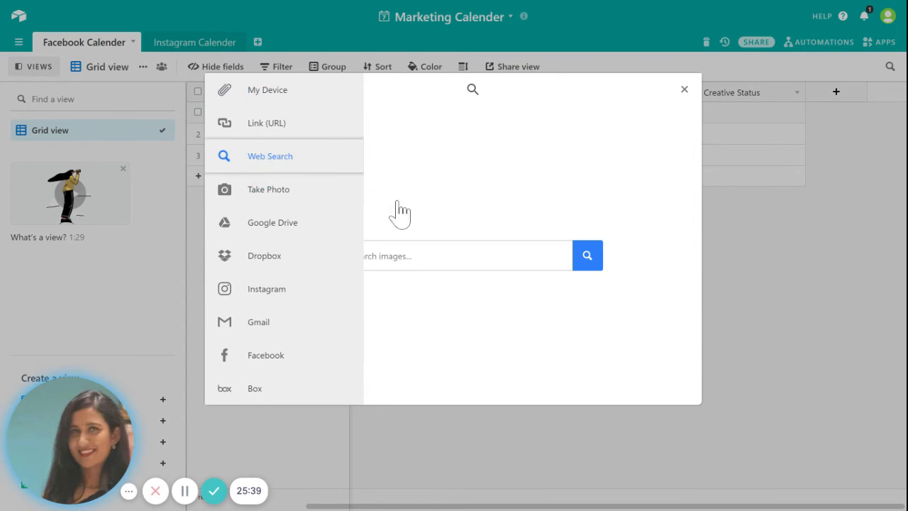
{"action": "type", "text": "c"}
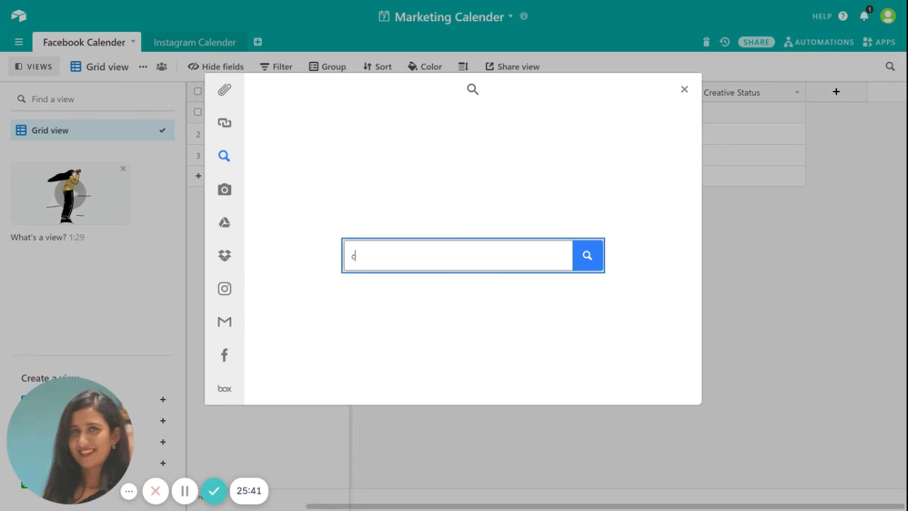
{"action": "type", "text": "lothes"}
{"action": "left_click", "coordinate": [593, 268]}
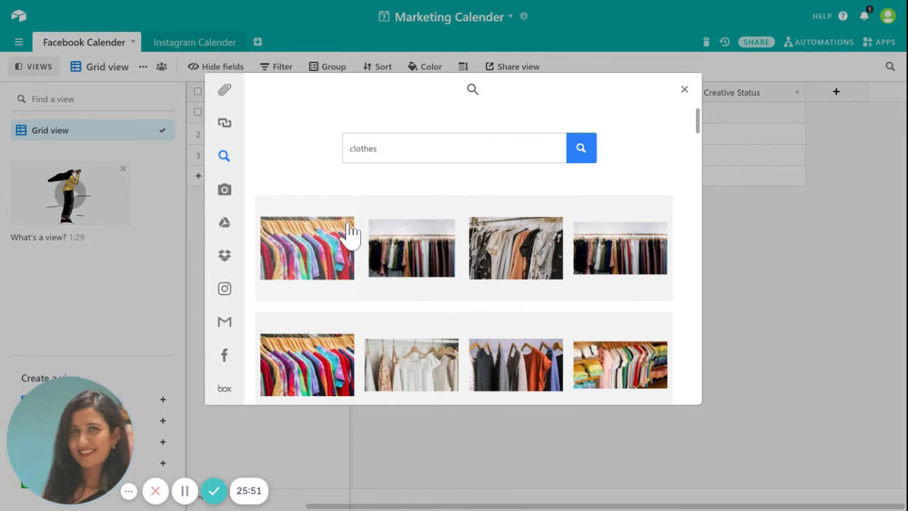
{"action": "left_click", "coordinate": [307, 244]}
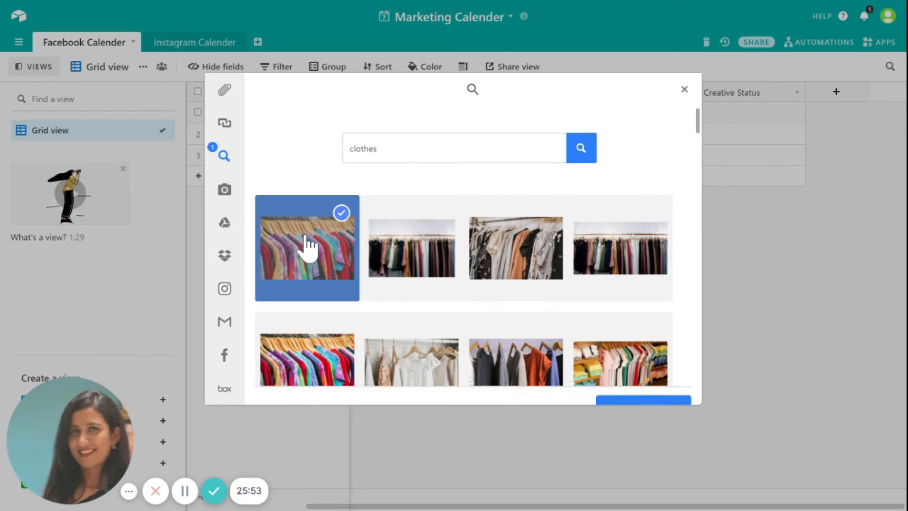
{"action": "left_click", "coordinate": [664, 394]}
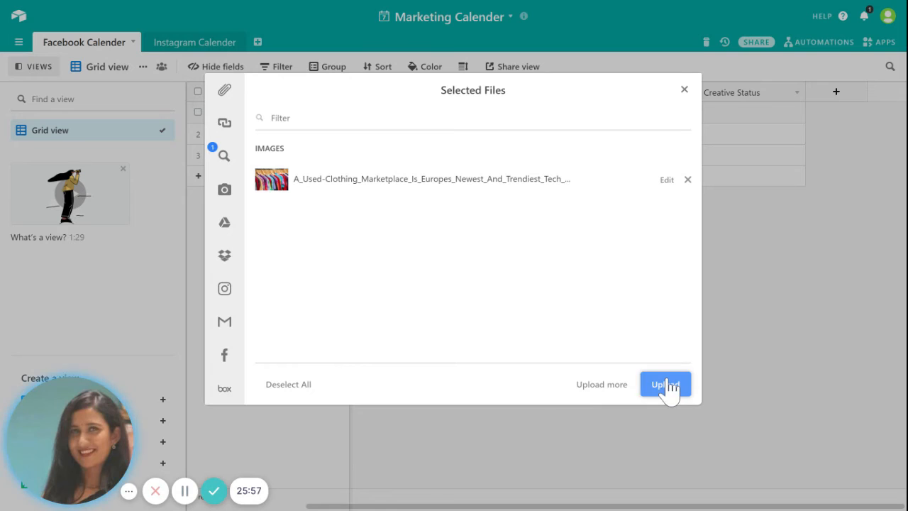
{"action": "left_click", "coordinate": [667, 389]}
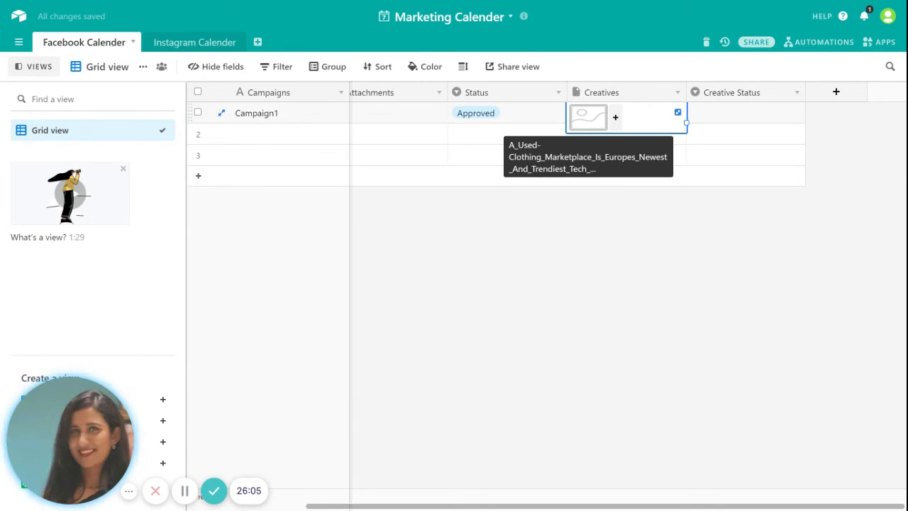
Step: Set Campaign1's Creative Status to Rejected
{"action": "left_click", "coordinate": [744, 122]}
{"action": "left_click", "coordinate": [795, 115]}
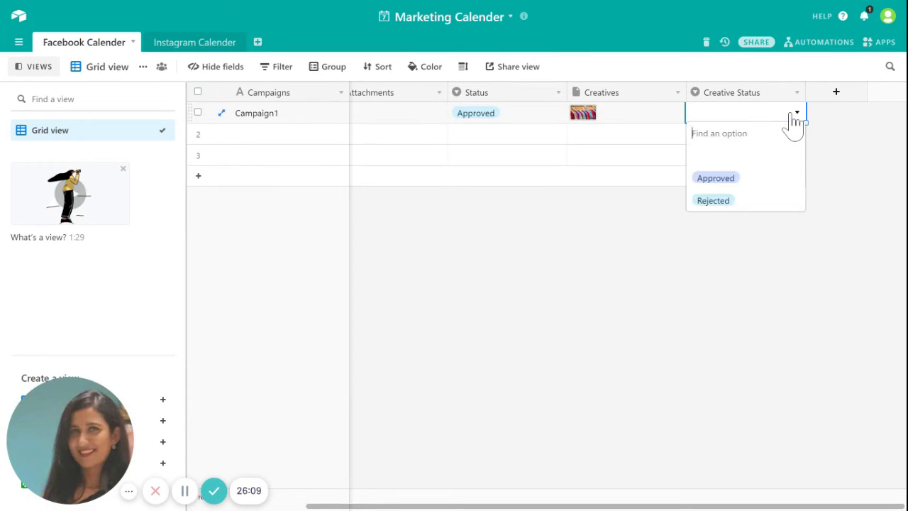
{"action": "left_click", "coordinate": [715, 181]}
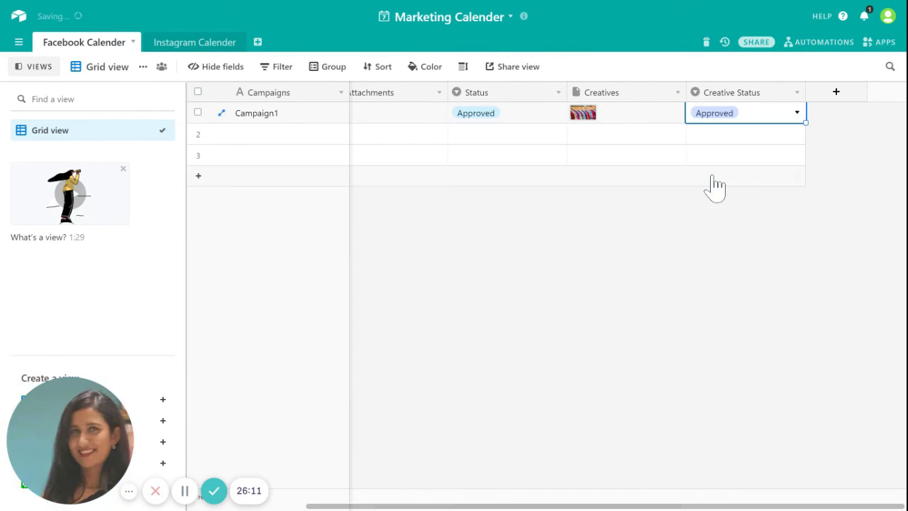
{"action": "left_click", "coordinate": [798, 114]}
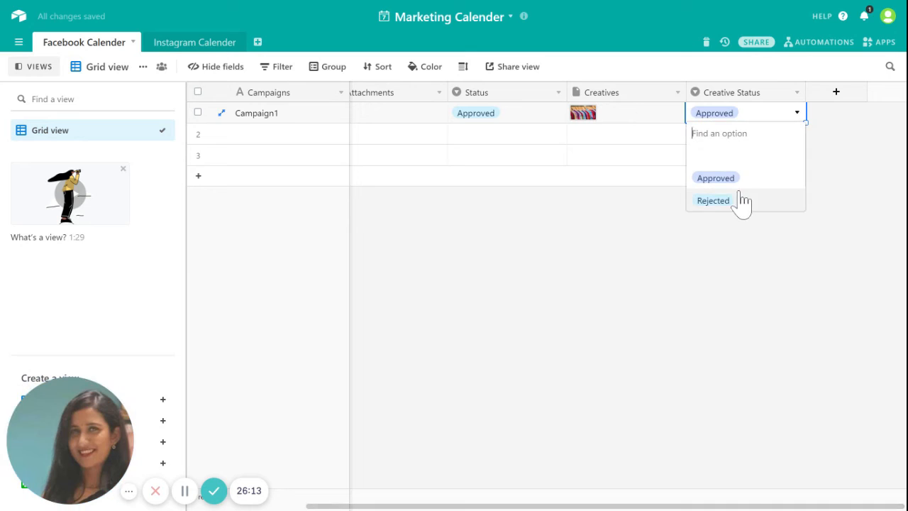
{"action": "left_click", "coordinate": [729, 202]}
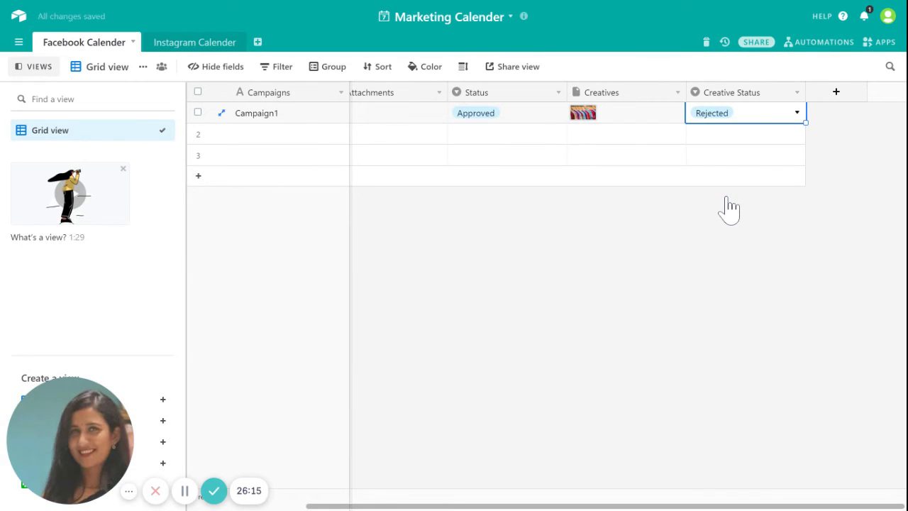
{"action": "left_click", "coordinate": [728, 197]}
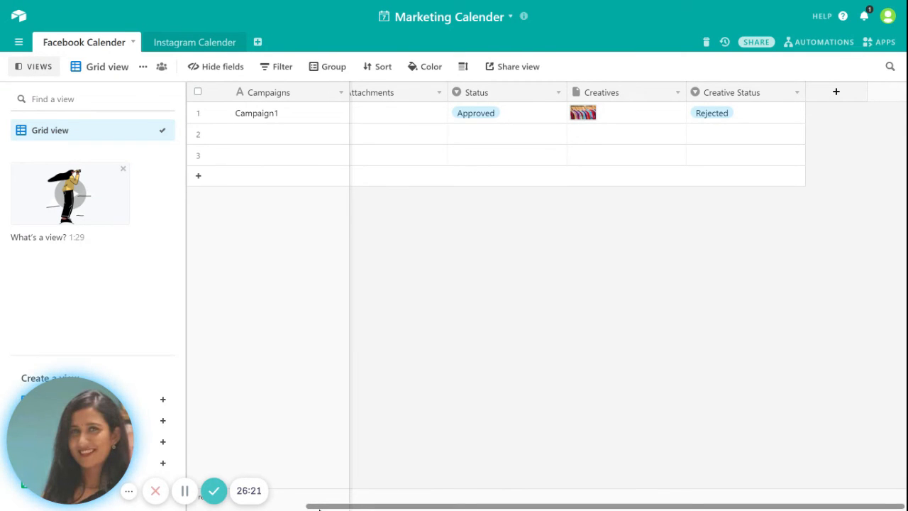
Step: Name the second record Campaign2
{"action": "left_click_drag", "start_coordinate": [320, 509], "coordinate": [201, 508]}
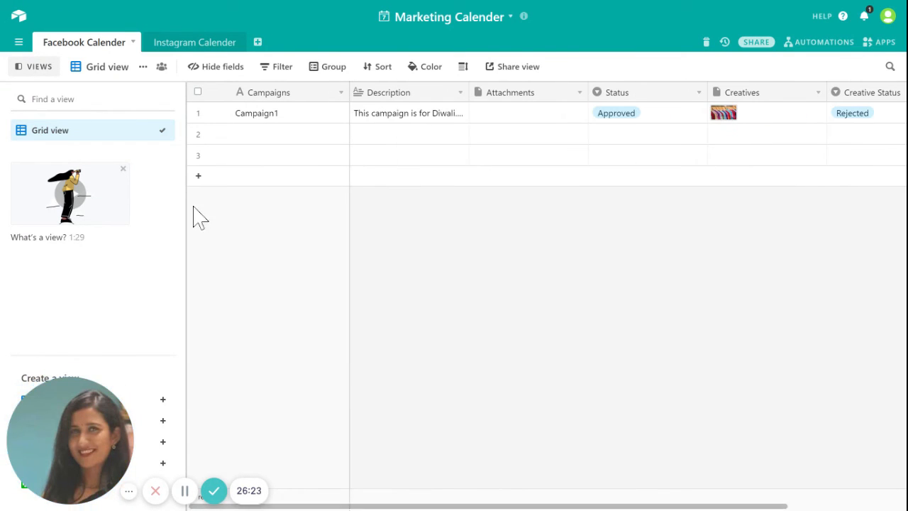
{"action": "left_click", "coordinate": [260, 140]}
{"action": "type", "text": "Cam"}
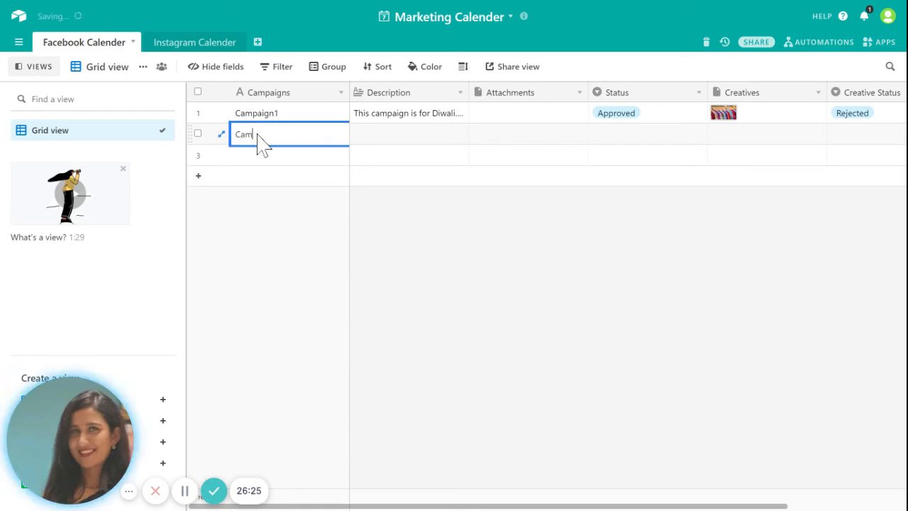
{"action": "type", "text": "paign"}
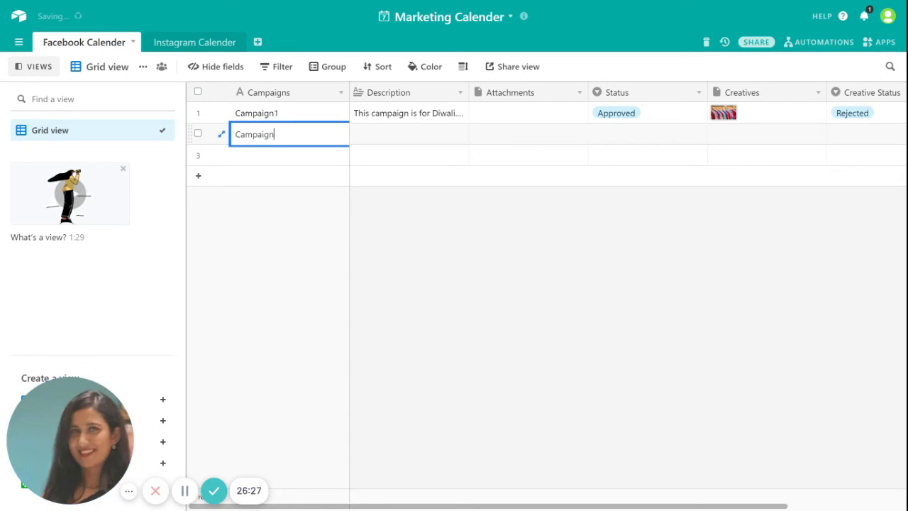
{"action": "type", "text": "2"}
Step: Describe Campaign2 as 'This campaign is for Christmas. It will run for 15 days'
{"action": "left_click", "coordinate": [367, 142]}
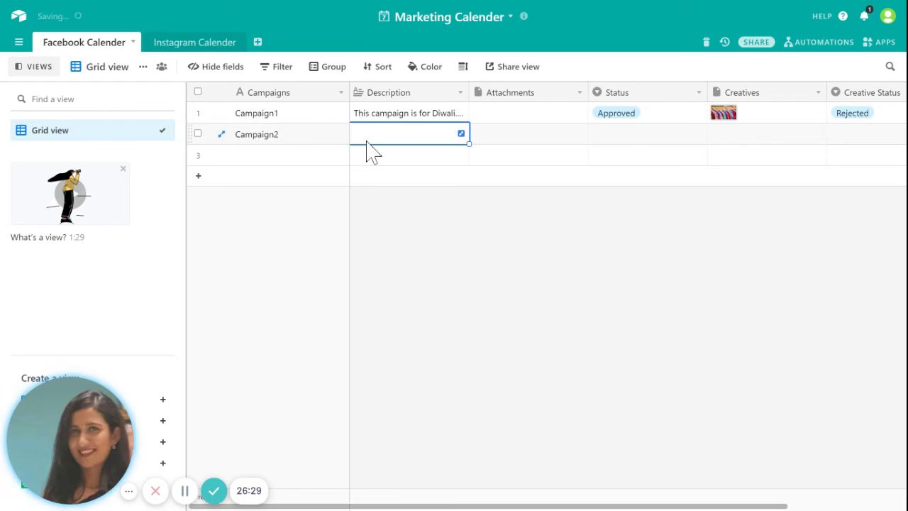
{"action": "type", "text": "This ca"}
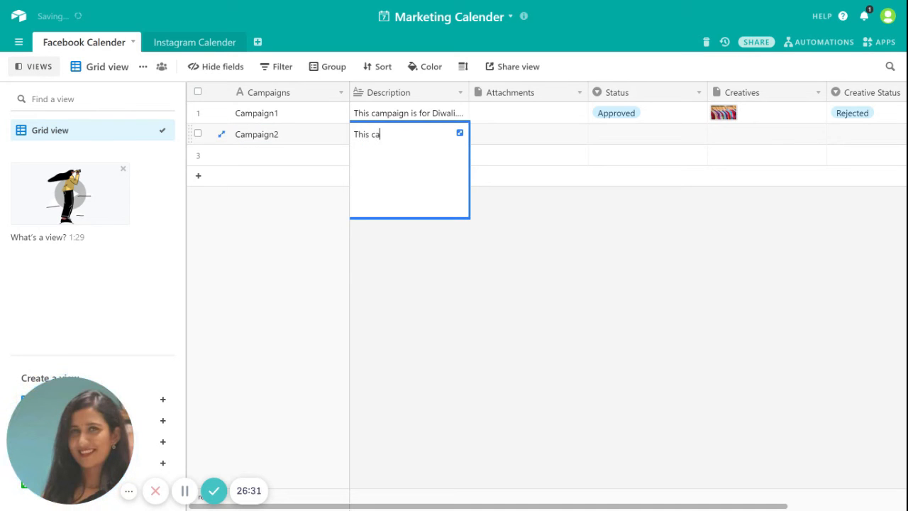
{"action": "type", "text": "mpaign is for Christ"}
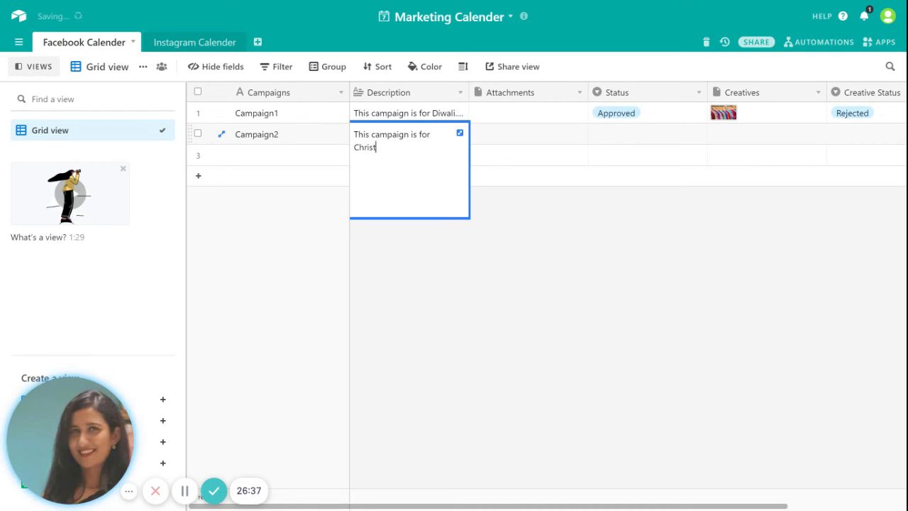
{"action": "type", "text": "mas"}
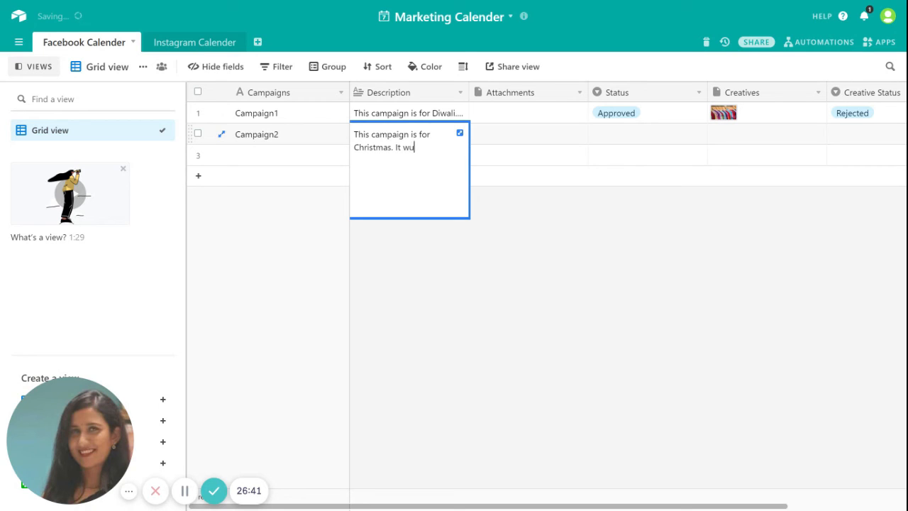
{"action": "type", "text": ". It will r"}
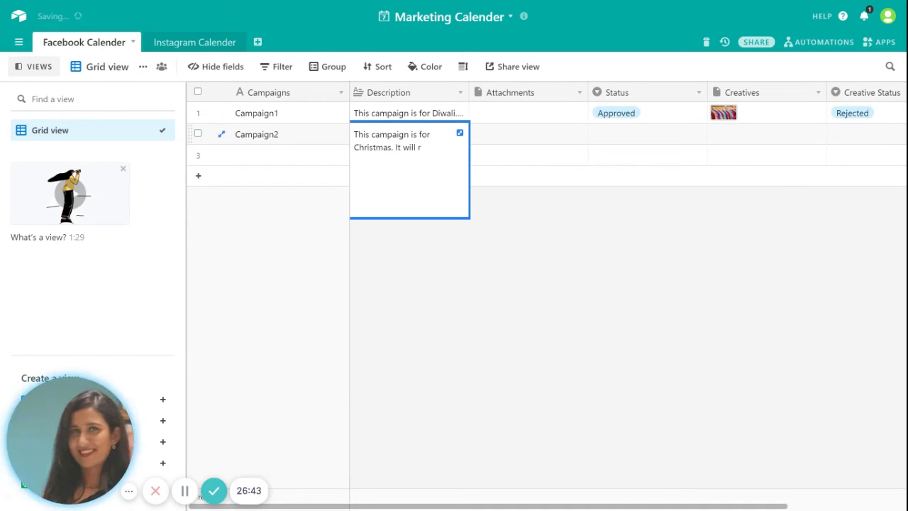
{"action": "type", "text": "un for "}
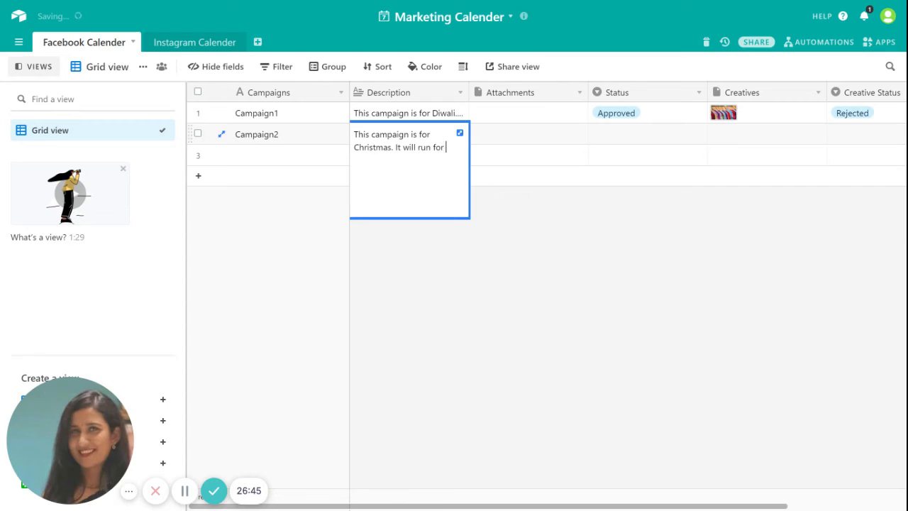
{"action": "type", "text": "15 dyay"}
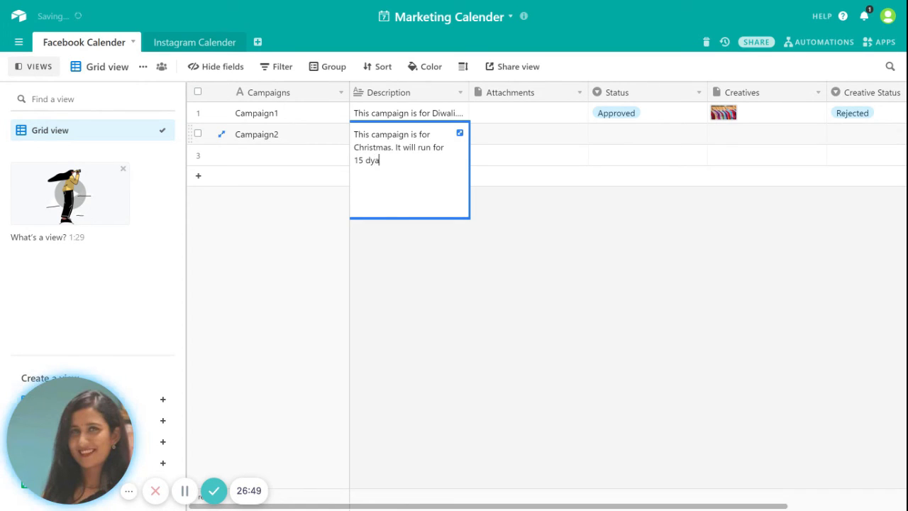
{"action": "key", "text": "BackSpace"}
{"action": "type", "text": "au"}
{"action": "key", "text": "BackSpace"}
{"action": "type", "text": "ys"}
{"action": "left_click", "coordinate": [495, 264]}
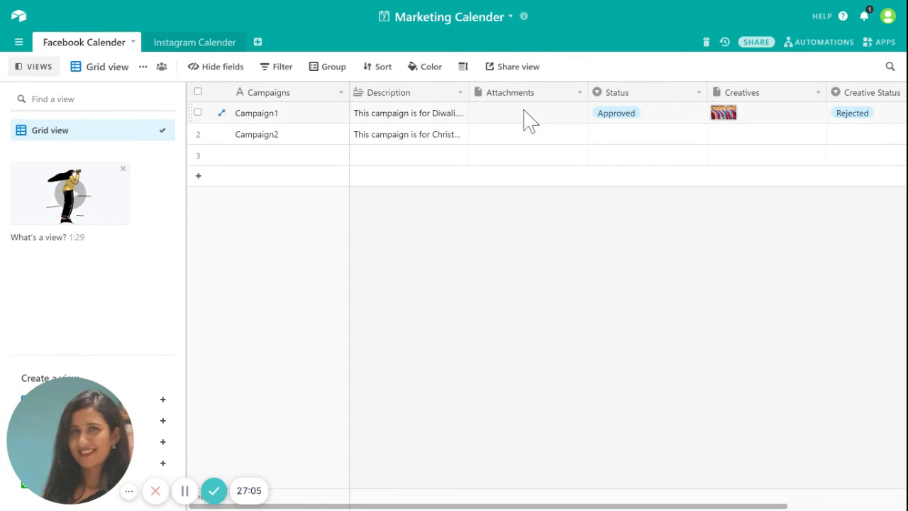
{"action": "left_click", "coordinate": [660, 92]}
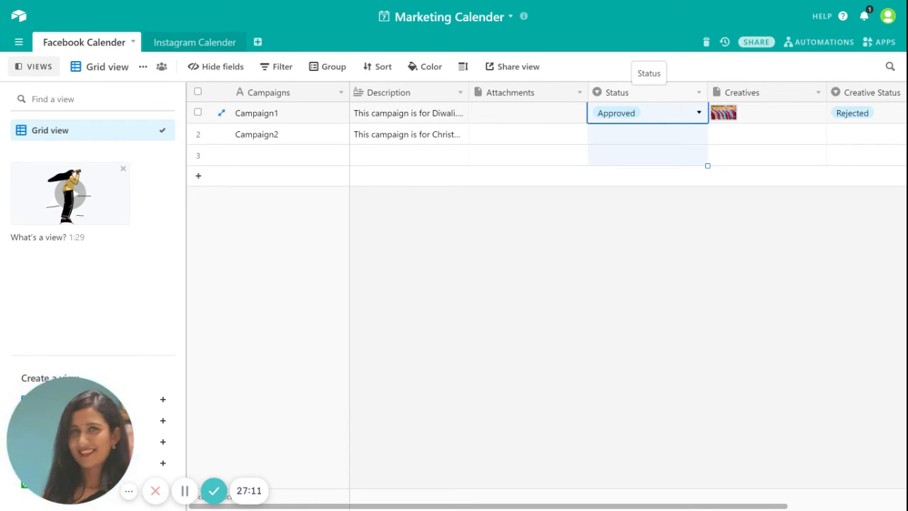
{"action": "right_click", "coordinate": [661, 101]}
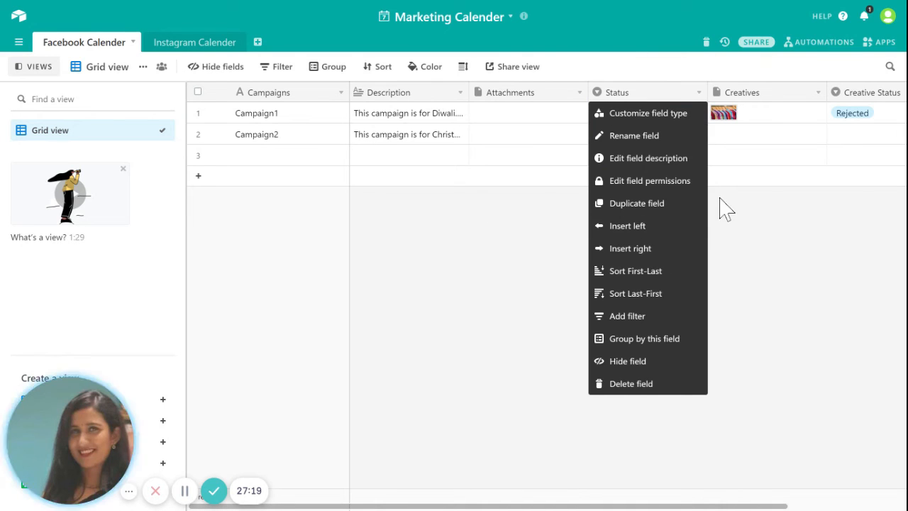
{"action": "left_click", "coordinate": [683, 186]}
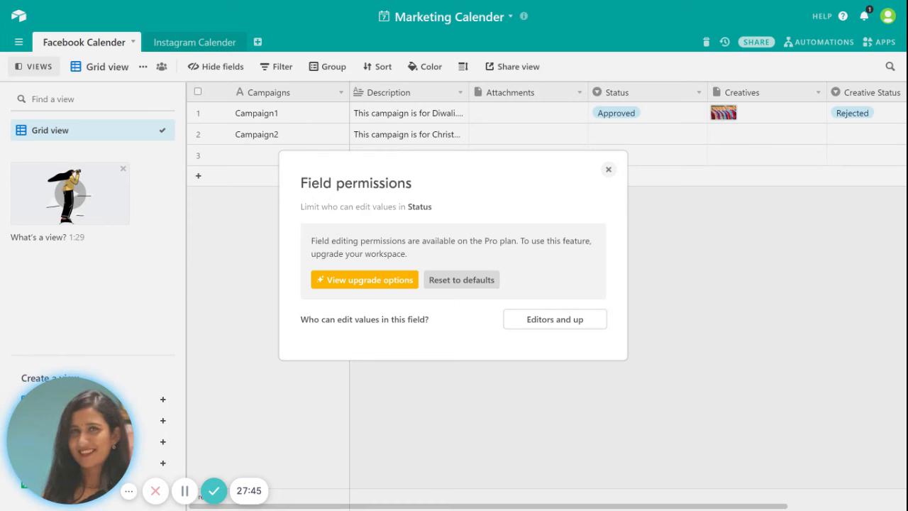
{"action": "left_click", "coordinate": [610, 172]}
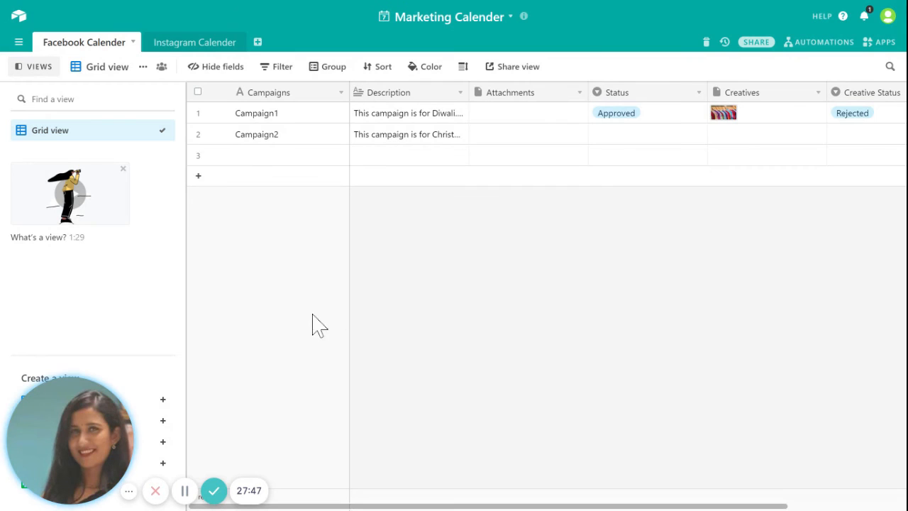
{"action": "left_click", "coordinate": [176, 47]}
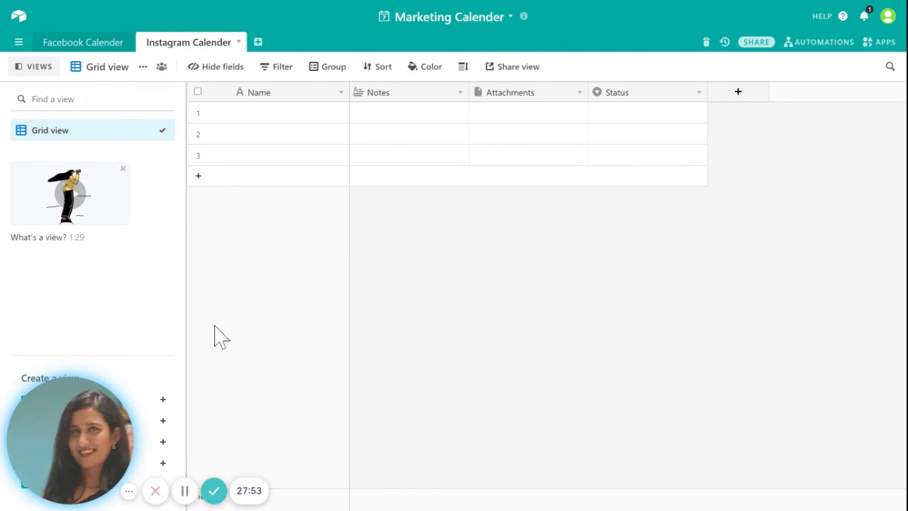
{"action": "left_click", "coordinate": [75, 44]}
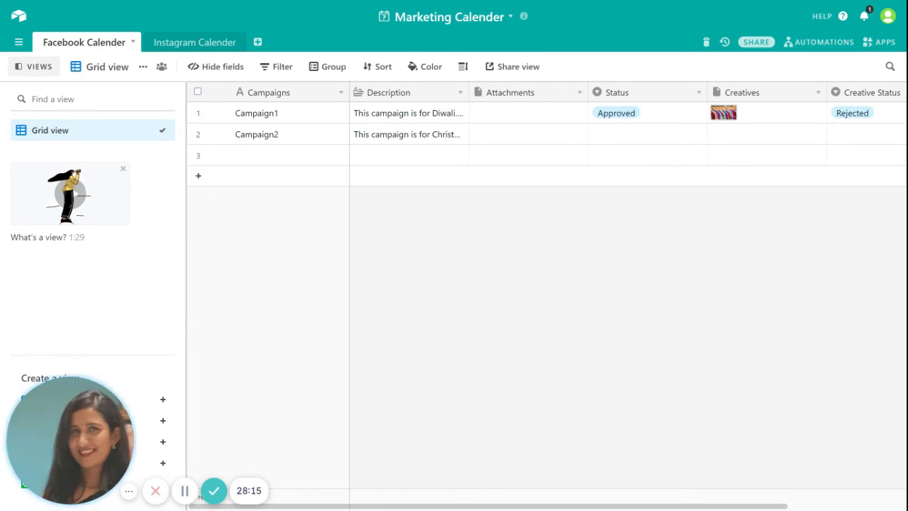
{"action": "mouse_move", "coordinate": [89, 396]}
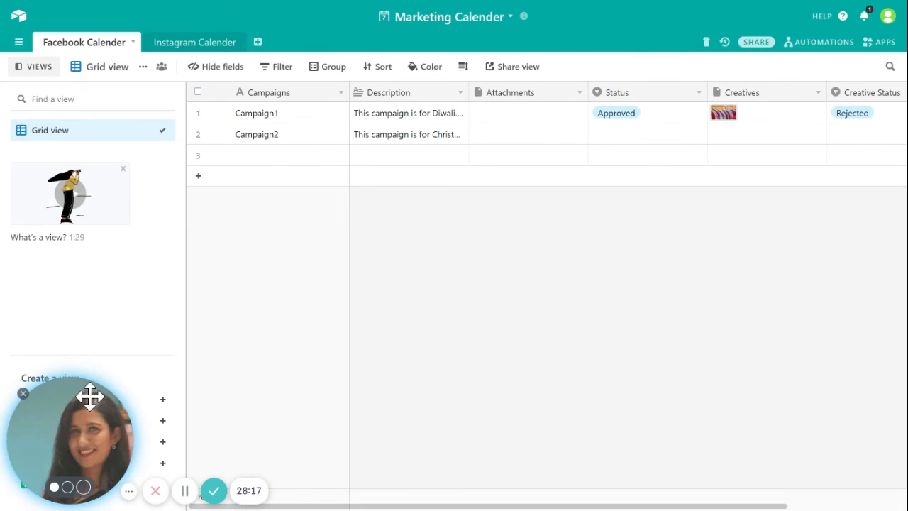
{"action": "left_click_drag", "start_coordinate": [89, 396], "coordinate": [805, 381]}
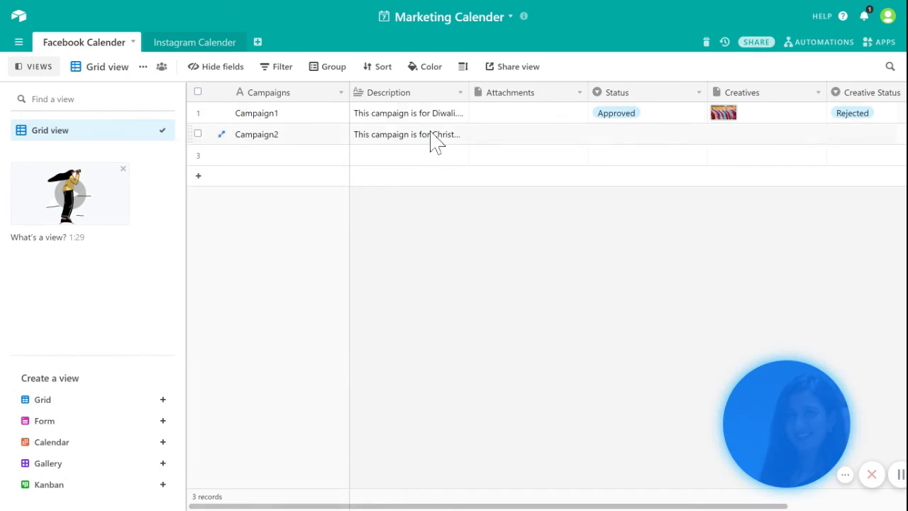
{"action": "mouse_move", "coordinate": [98, 405]}
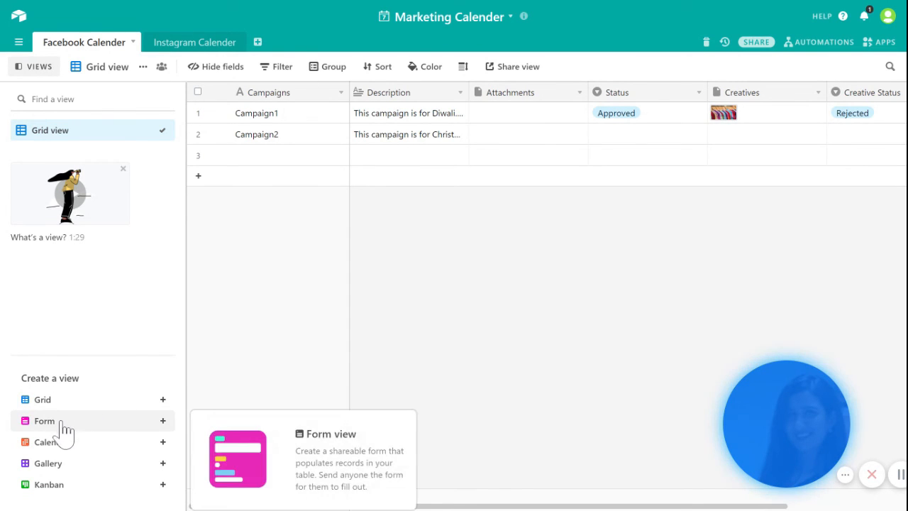
{"action": "mouse_move", "coordinate": [63, 468]}
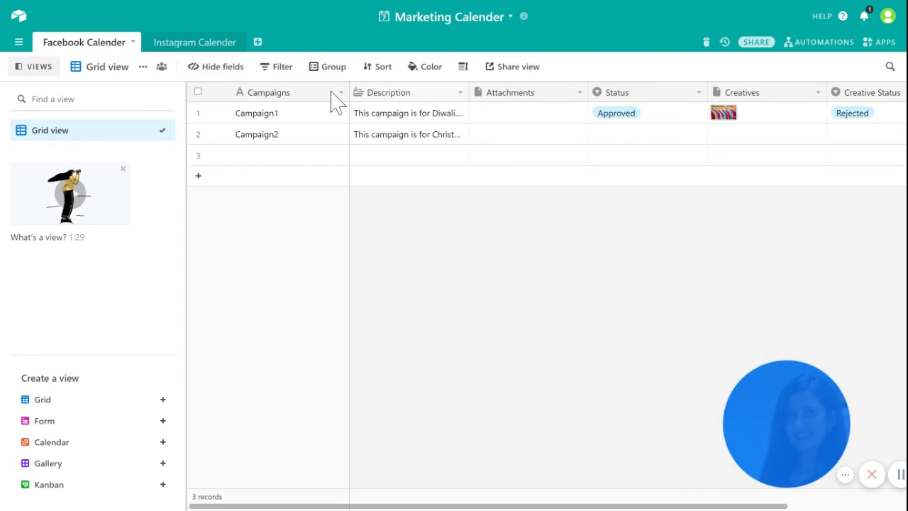
{"action": "left_click", "coordinate": [282, 102]}
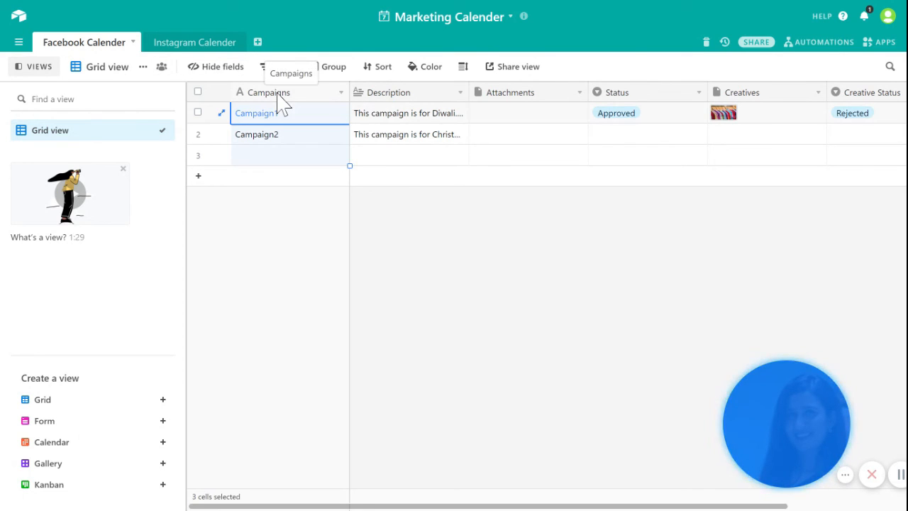
{"action": "left_click", "coordinate": [207, 73]}
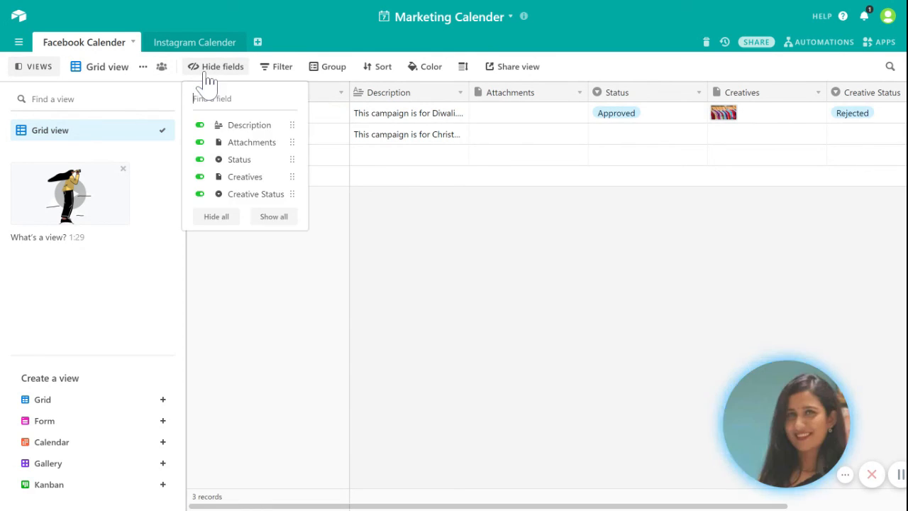
{"action": "left_click", "coordinate": [440, 222]}
{"action": "left_click", "coordinate": [411, 113]}
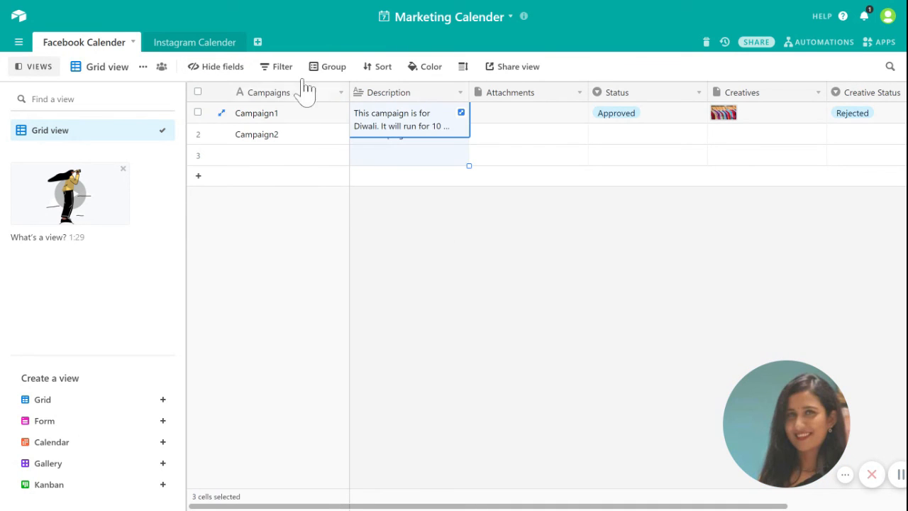
{"action": "left_click", "coordinate": [207, 71]}
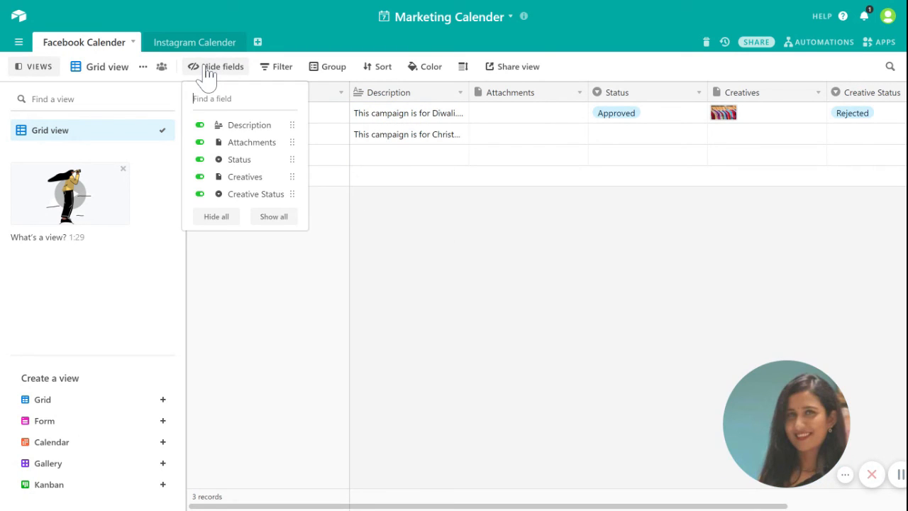
{"action": "left_click", "coordinate": [252, 133]}
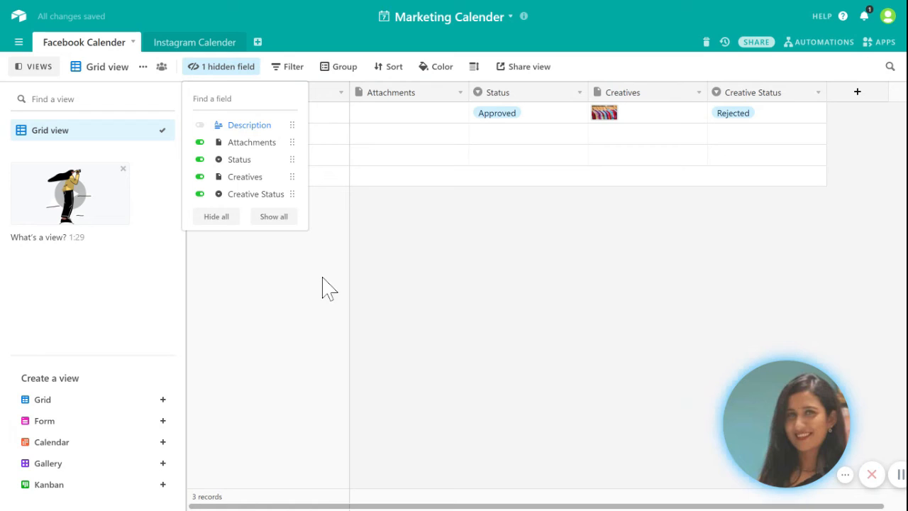
{"action": "left_click", "coordinate": [269, 219]}
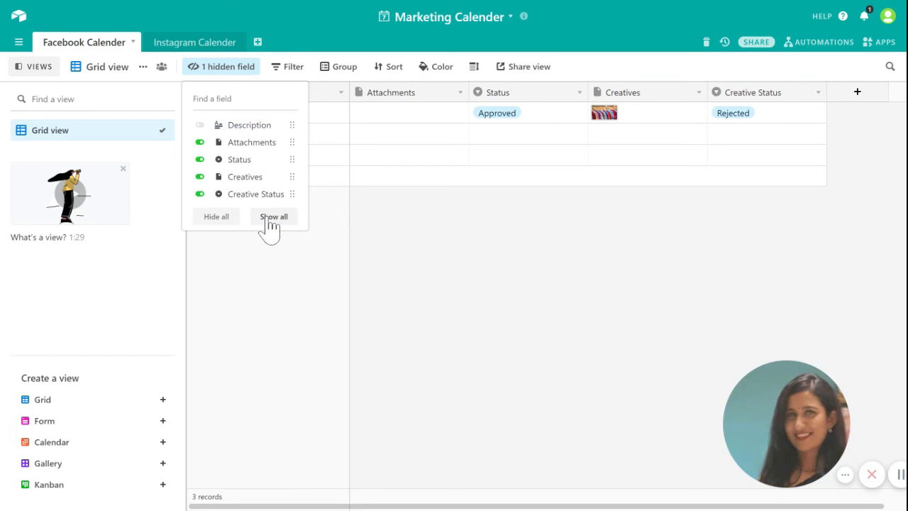
{"action": "left_click", "coordinate": [510, 257]}
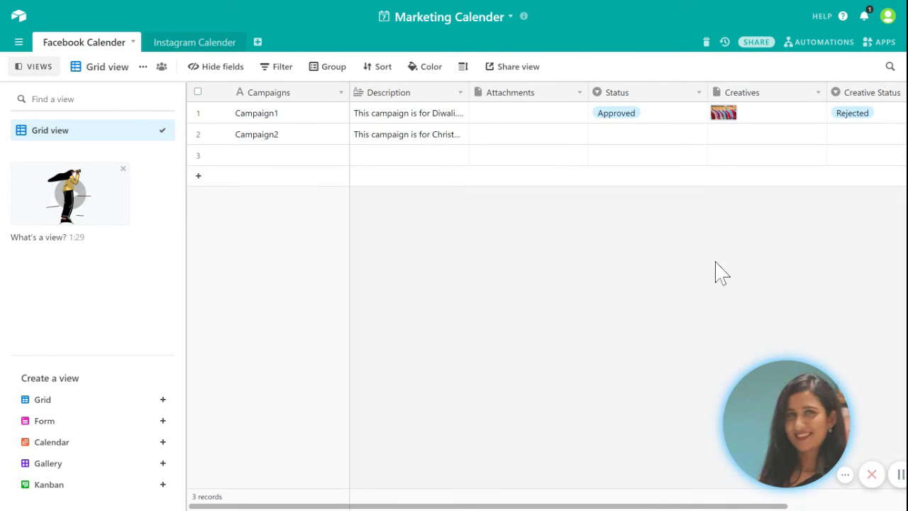
Step: Start a new automation triggered when a Facebook Calender record is updated
{"action": "left_click", "coordinate": [816, 45]}
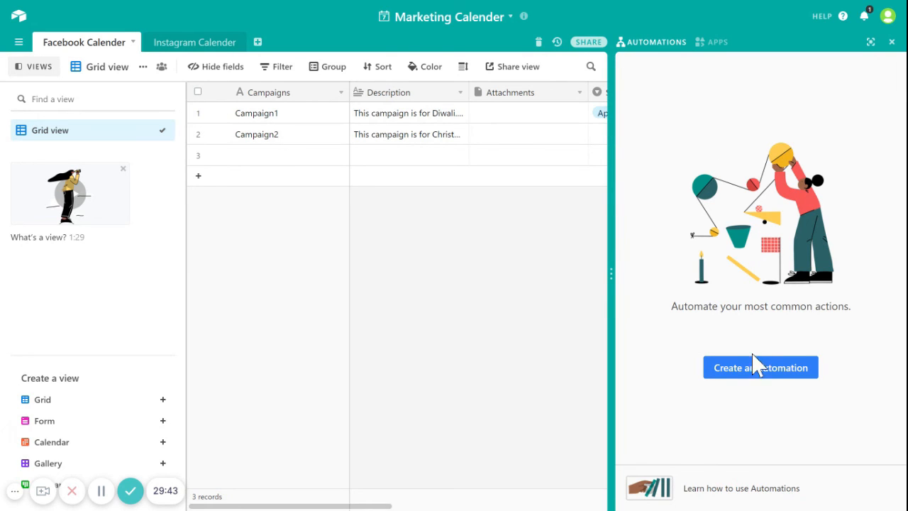
{"action": "left_click", "coordinate": [757, 378]}
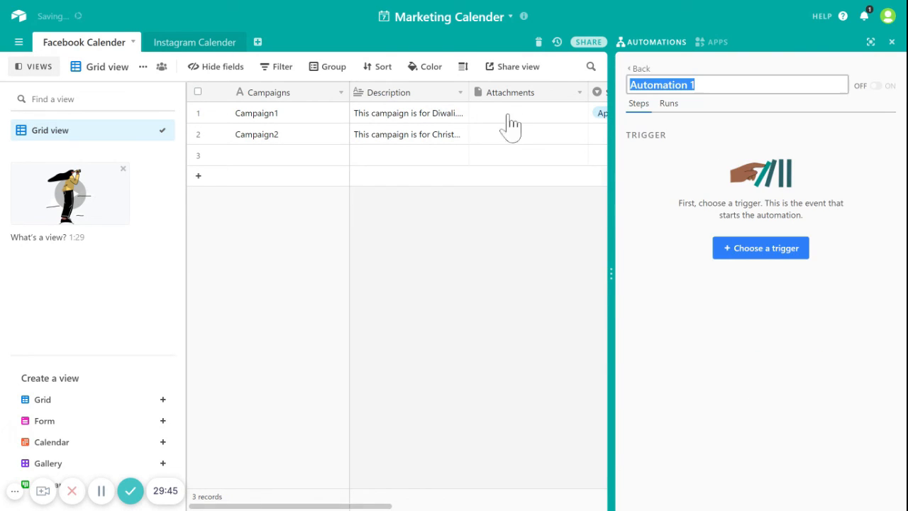
{"action": "left_click", "coordinate": [763, 250]}
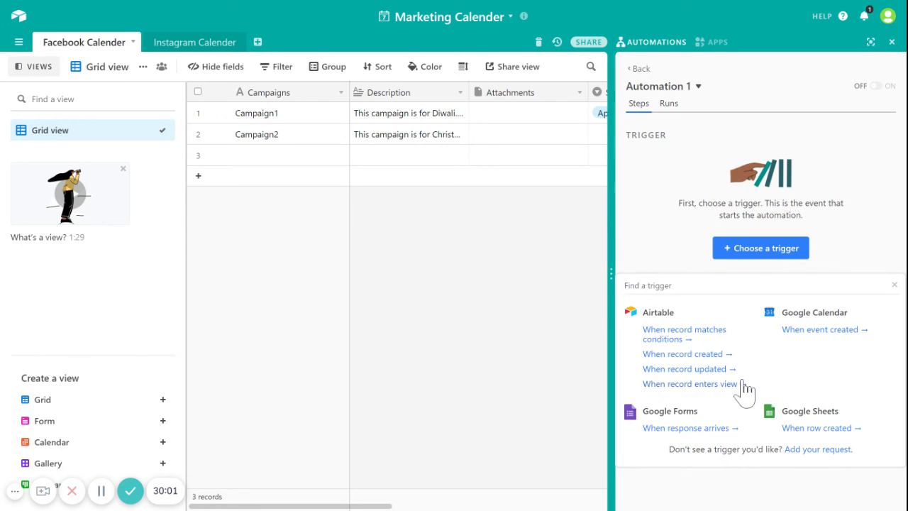
{"action": "left_click", "coordinate": [709, 371]}
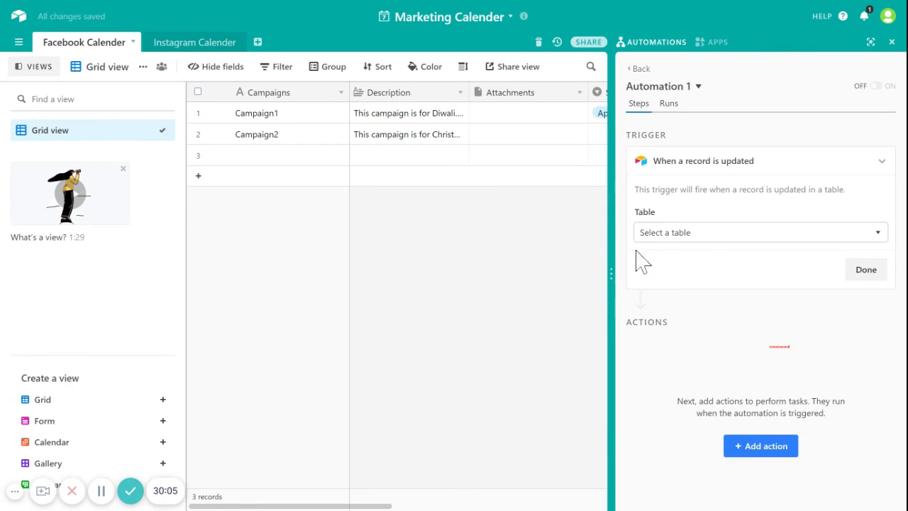
{"action": "left_click", "coordinate": [836, 238]}
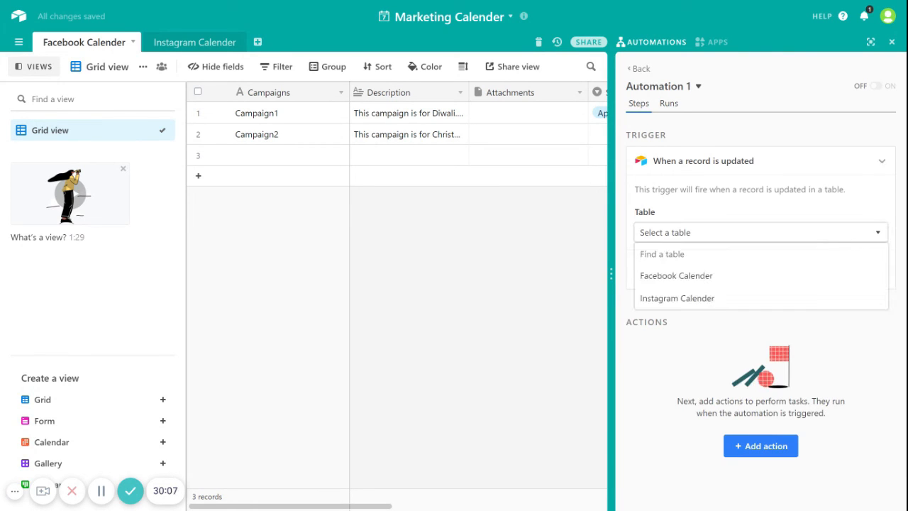
{"action": "left_click", "coordinate": [697, 284]}
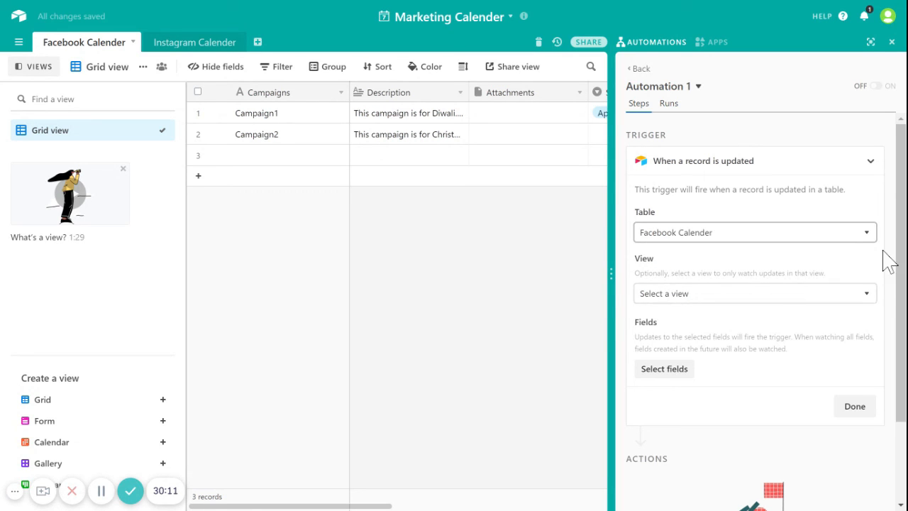
Step: Limit the trigger to Grid view and the Status field, then close automations
{"action": "left_click", "coordinate": [865, 293]}
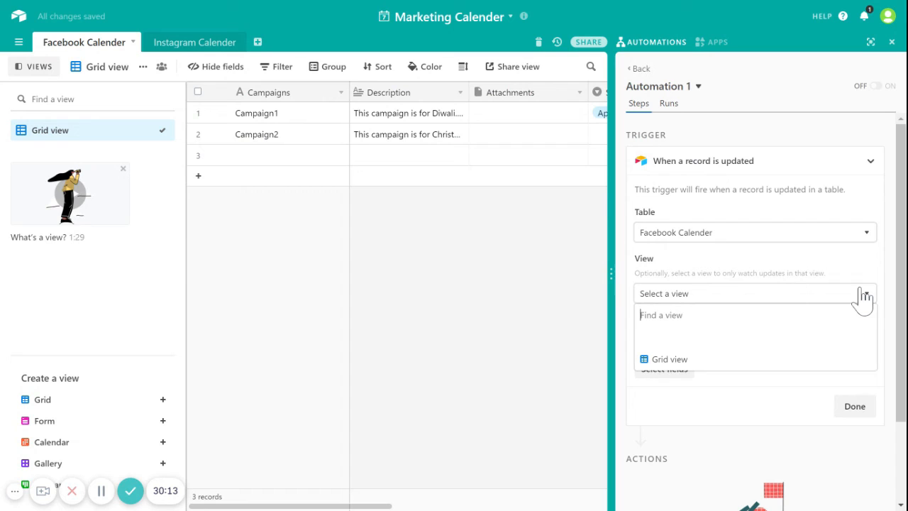
{"action": "left_click", "coordinate": [700, 360]}
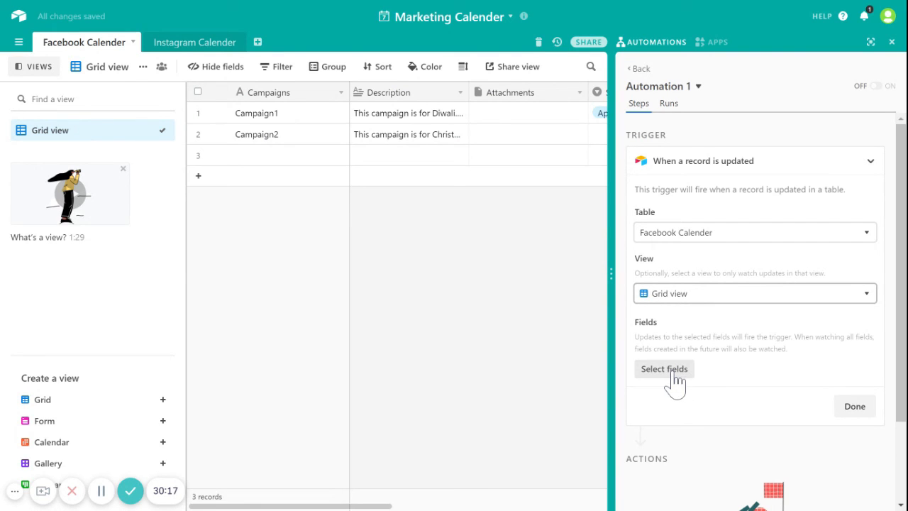
{"action": "left_click", "coordinate": [673, 374]}
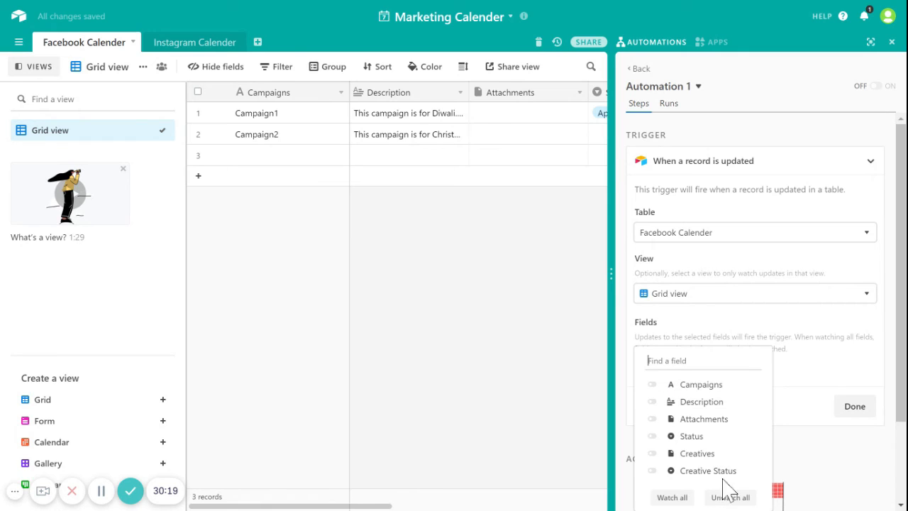
{"action": "left_click", "coordinate": [699, 437]}
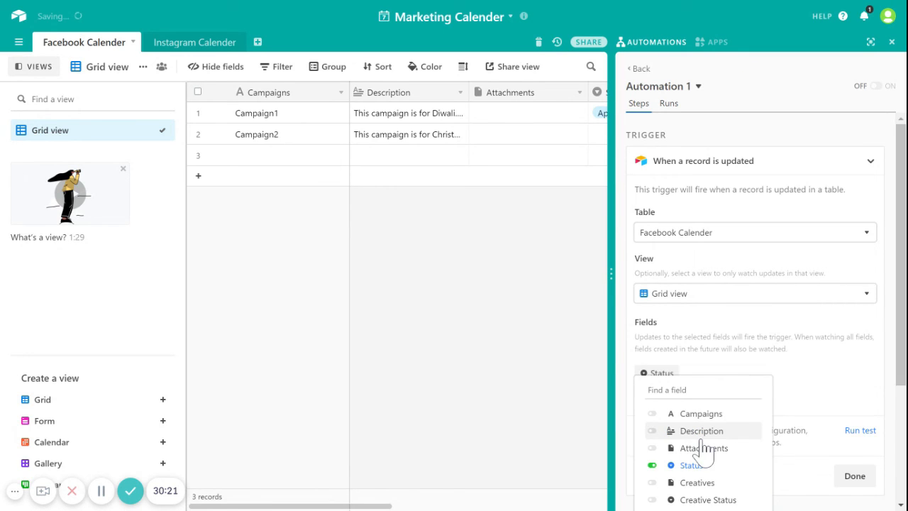
{"action": "left_click", "coordinate": [855, 404]}
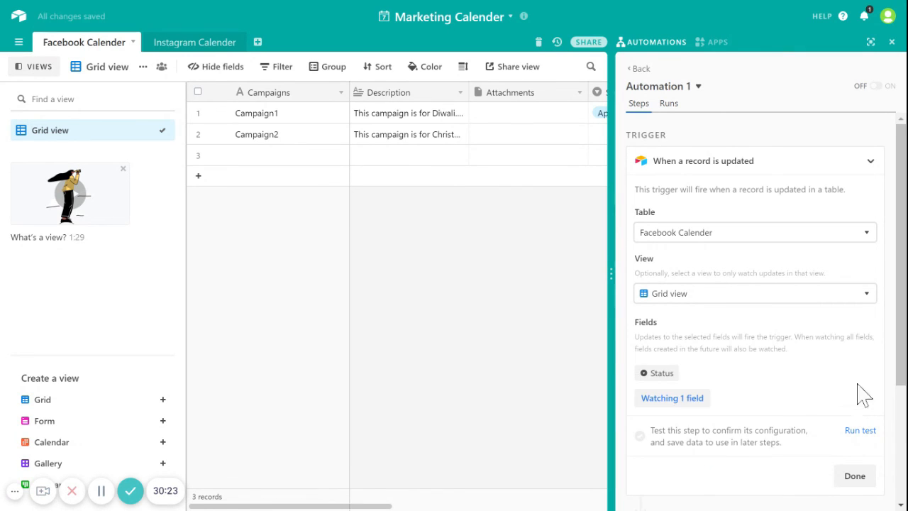
{"action": "scroll", "coordinate": [755, 305], "scroll_direction": "down", "scroll_amount": 3}
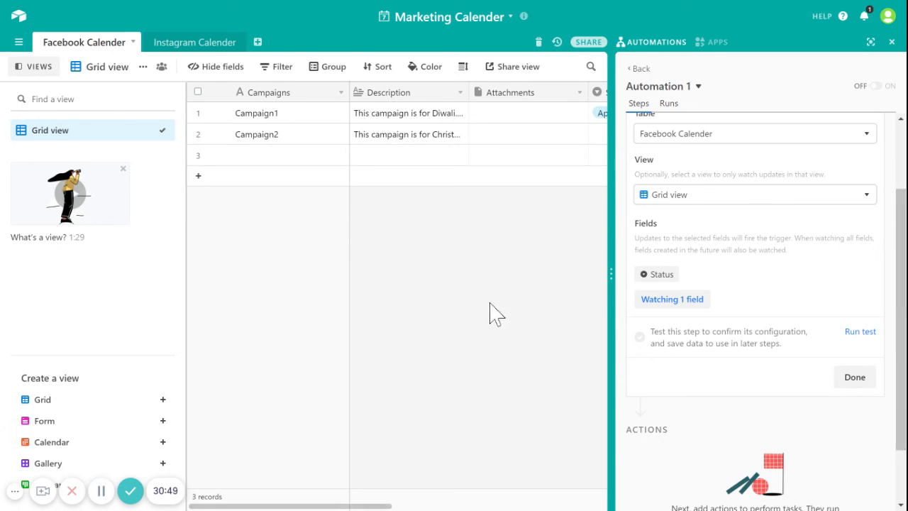
{"action": "left_click", "coordinate": [892, 43]}
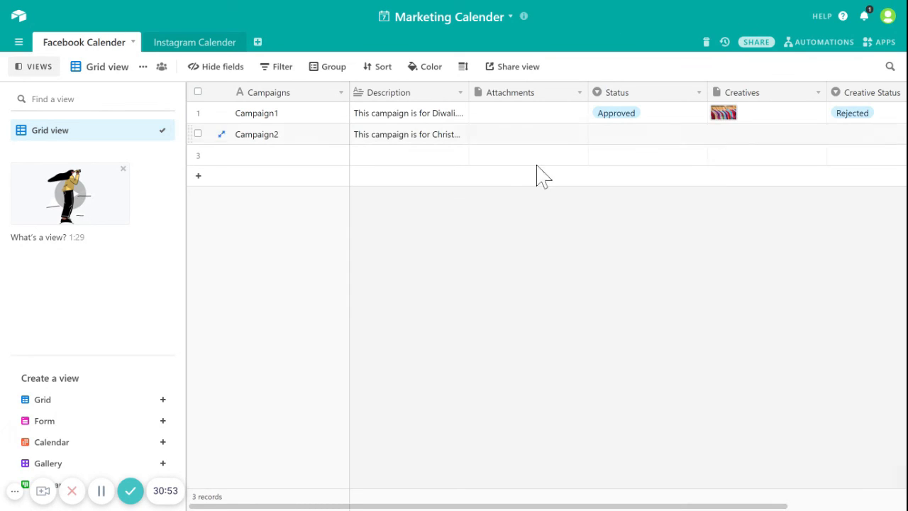
Step: Go to the Airtable home page and open the Marketing Budget base
{"action": "left_click", "coordinate": [20, 21]}
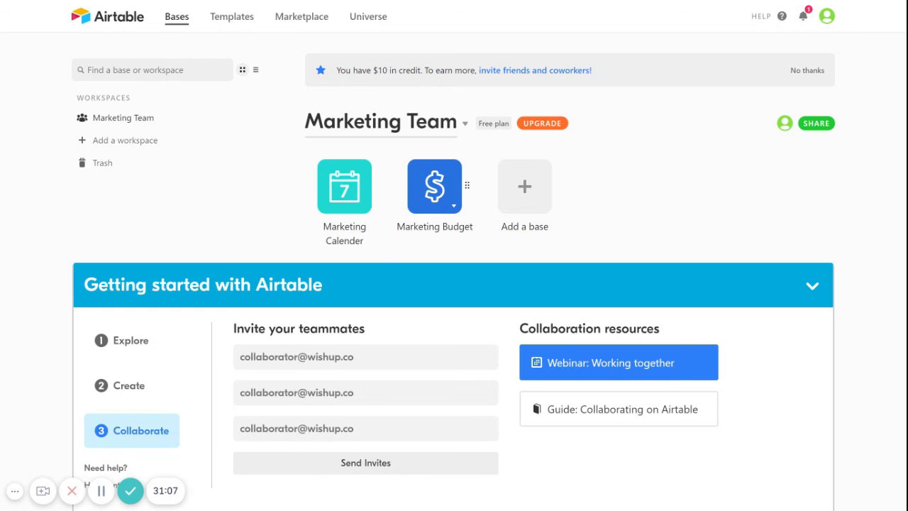
{"action": "left_click", "coordinate": [442, 206]}
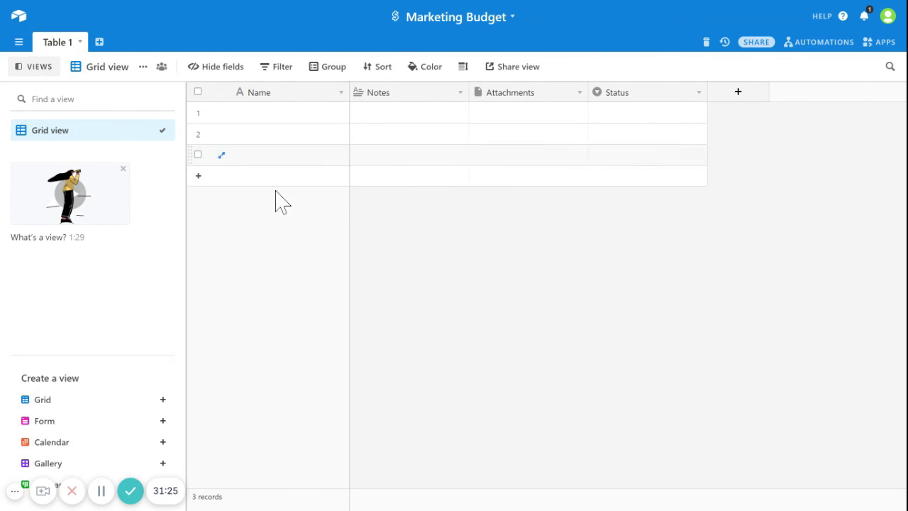
Step: Rename Table 1 to Facebook Budget
{"action": "left_click", "coordinate": [57, 43]}
{"action": "left_click", "coordinate": [57, 67]}
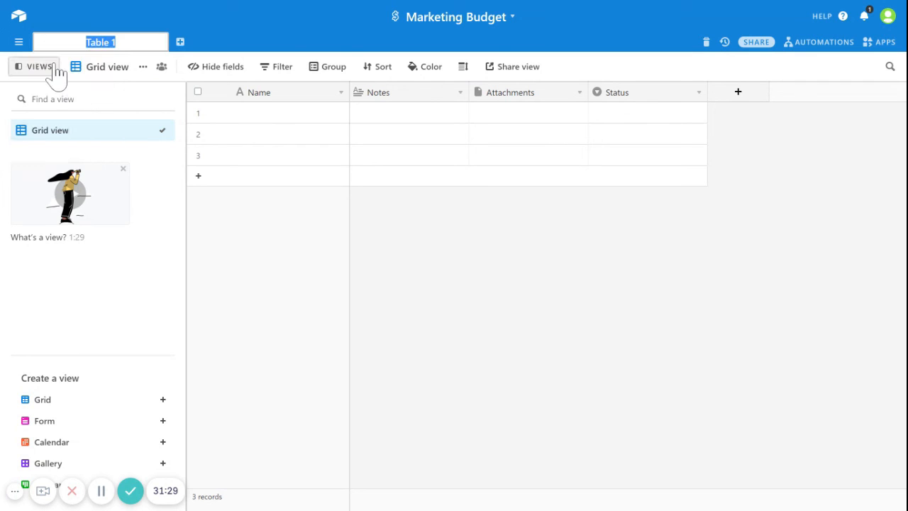
{"action": "key", "text": "BackSpace"}
{"action": "type", "text": "Facebook Budget"}
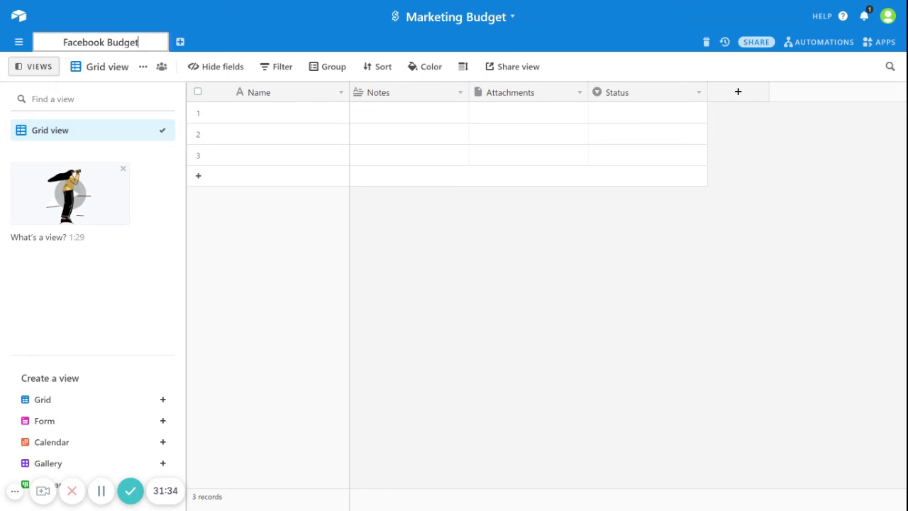
{"action": "key", "text": "Return"}
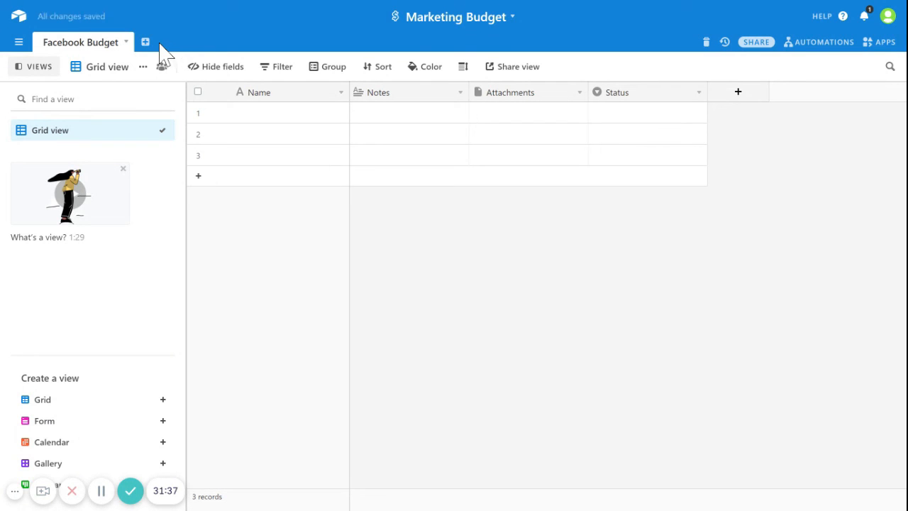
Step: Add a new empty table named Instagram Budget
{"action": "left_click", "coordinate": [149, 42]}
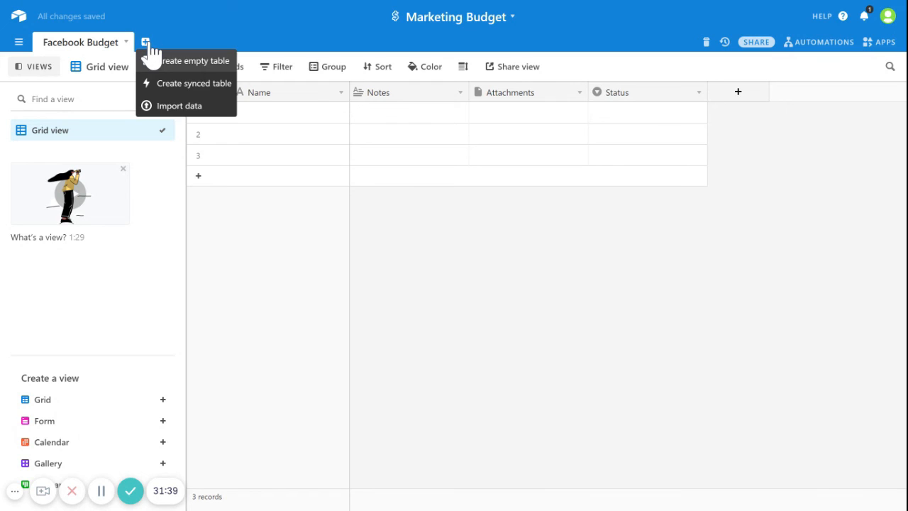
{"action": "left_click", "coordinate": [176, 62]}
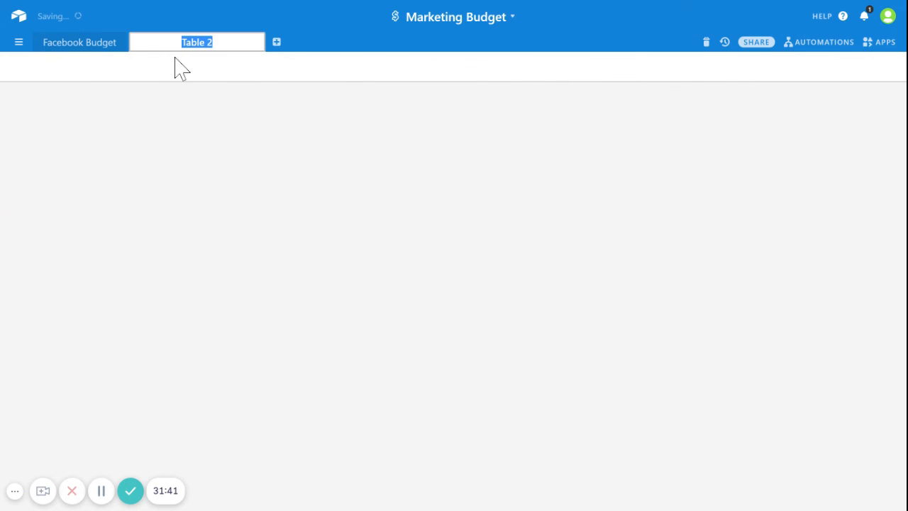
{"action": "key", "text": "BackSpace"}
{"action": "type", "text": "Insta"}
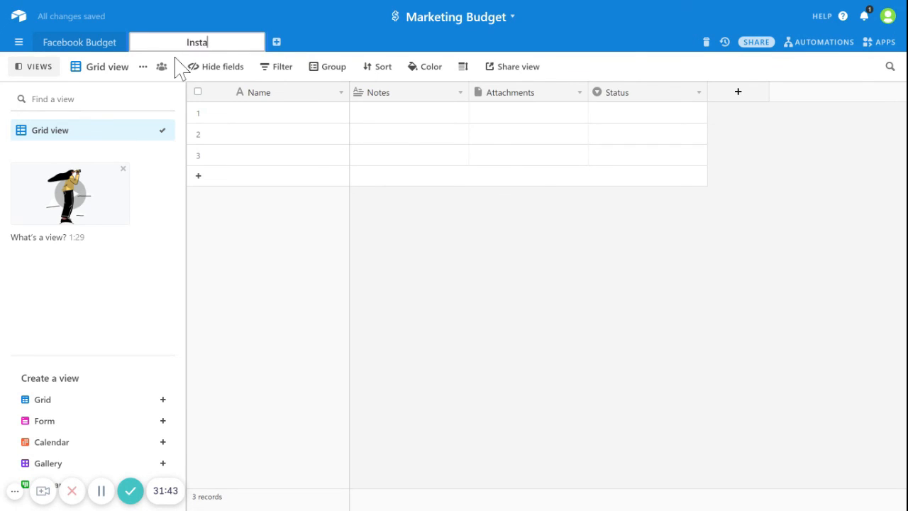
{"action": "type", "text": "gram Budget"}
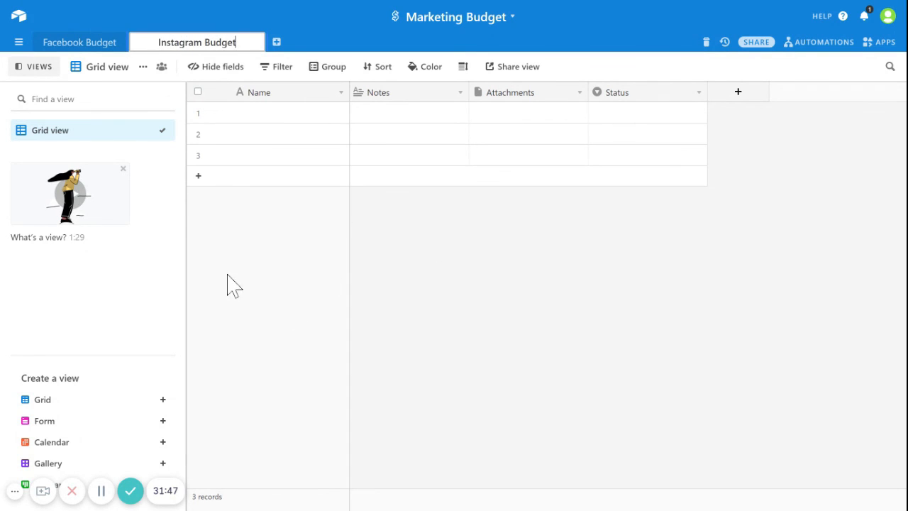
{"action": "left_click", "coordinate": [465, 291]}
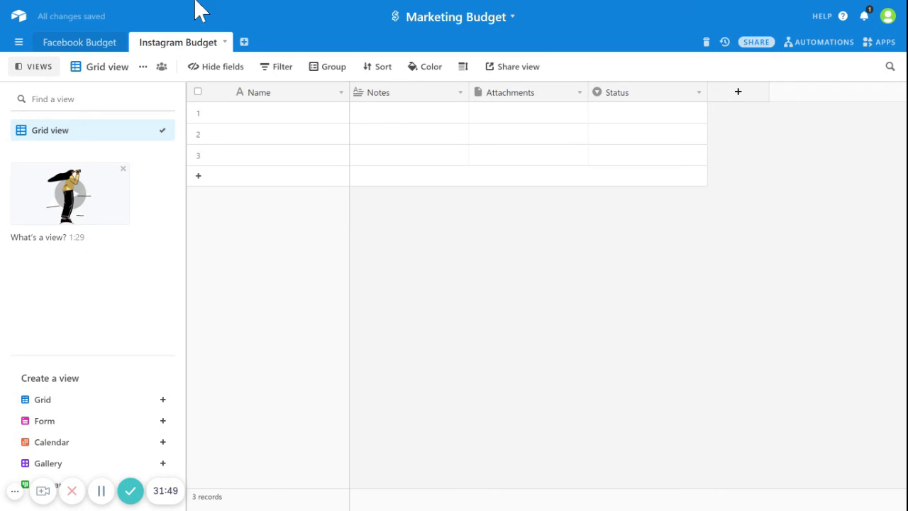
Step: Return to the Facebook Budget table and check its first Name cell without changes
{"action": "left_click", "coordinate": [96, 48]}
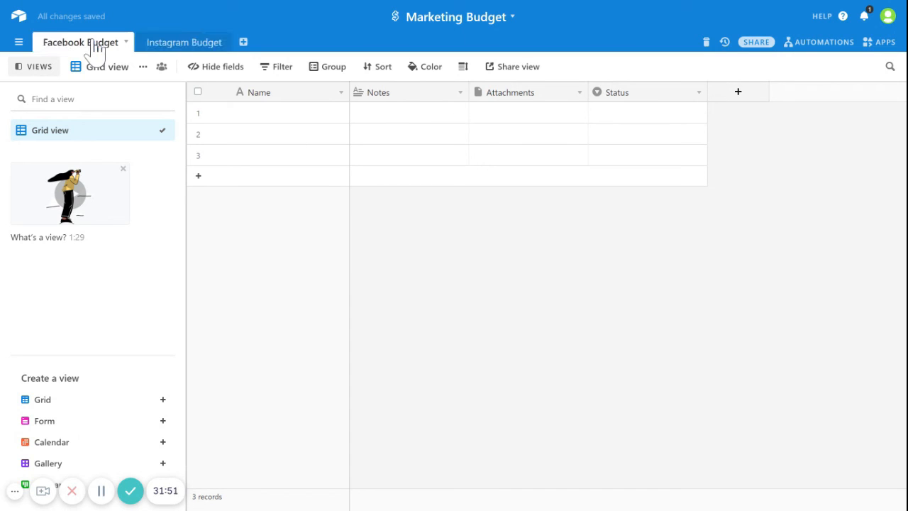
{"action": "left_click", "coordinate": [292, 93]}
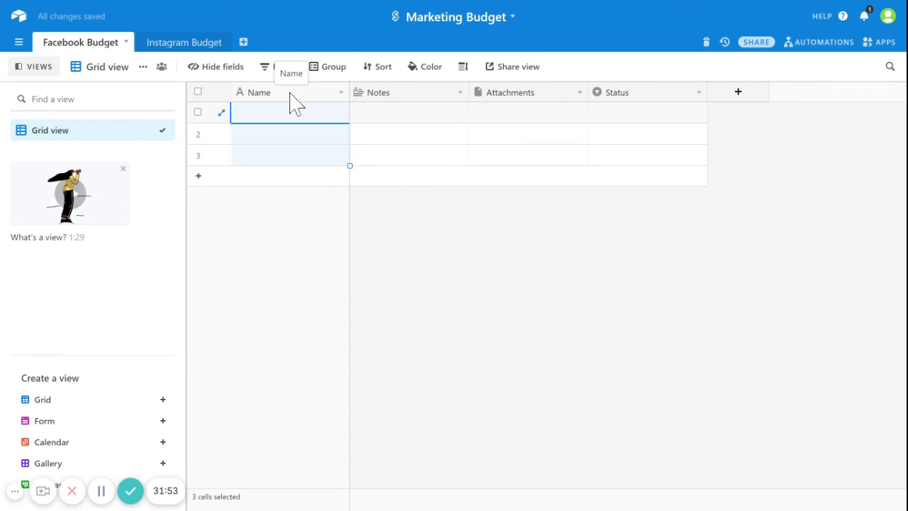
{"action": "double_click", "coordinate": [280, 112]}
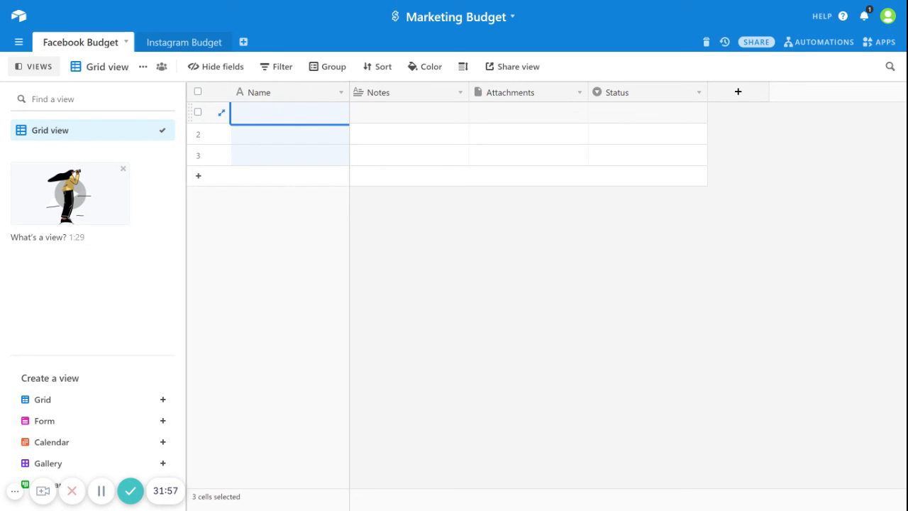
{"action": "key", "text": "Escape"}
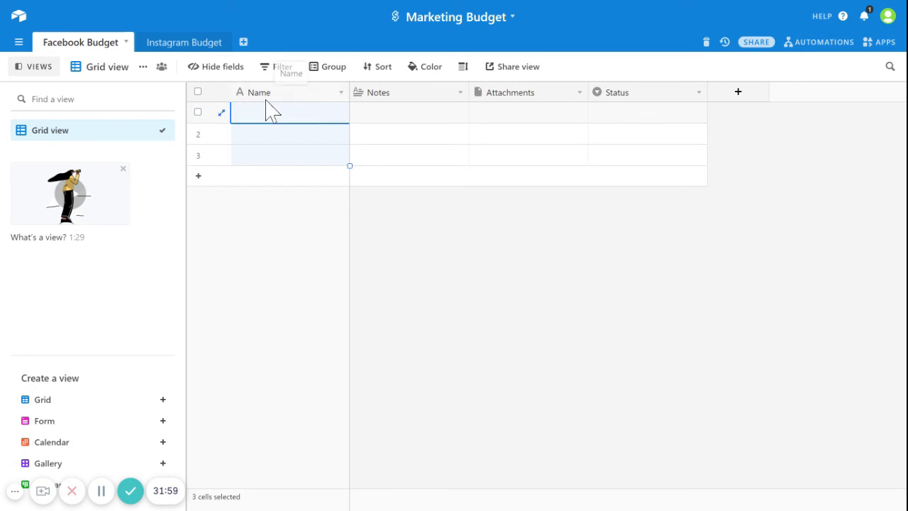
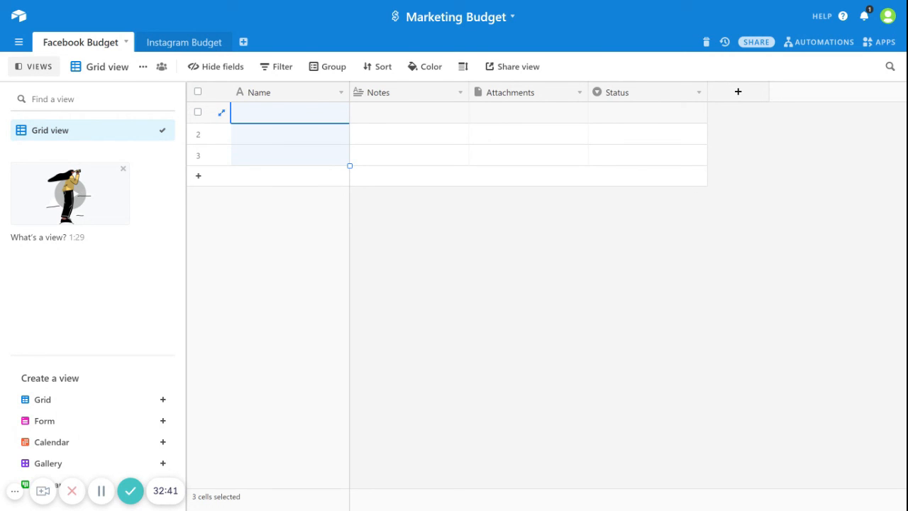
Step: Go back from the Marketing Budget base to the Airtable home page
{"action": "left_click", "coordinate": [17, 22]}
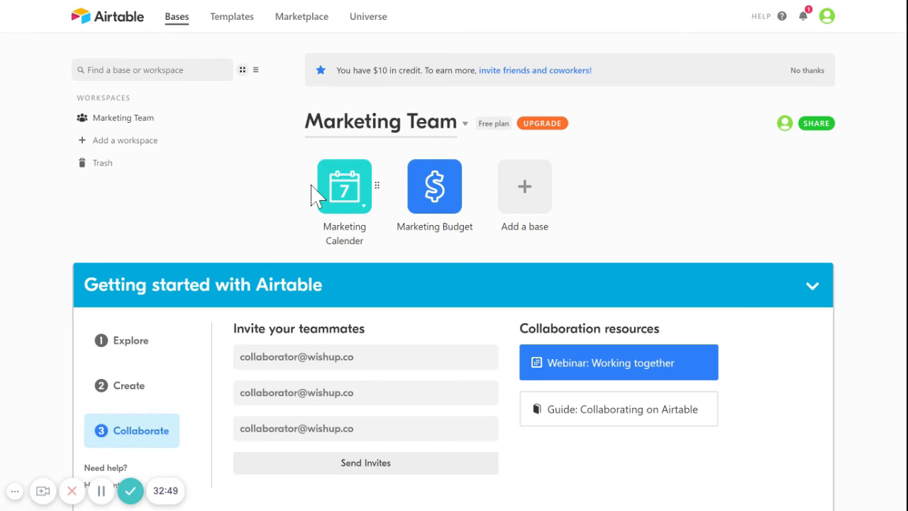
Step: Add a new workspace, replacing the default 'Workspace 2' name with 'HR Team'
{"action": "left_click", "coordinate": [138, 145]}
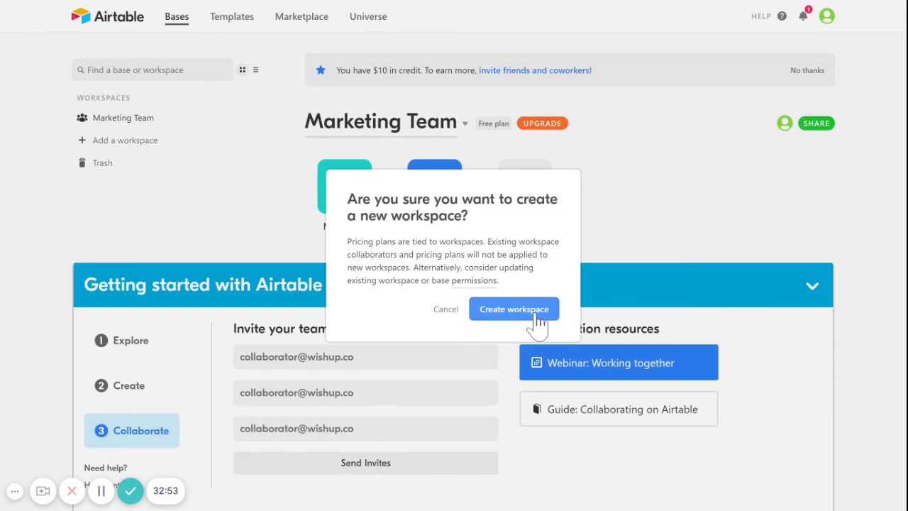
{"action": "left_click", "coordinate": [514, 310]}
{"action": "key", "text": "BackSpace"}
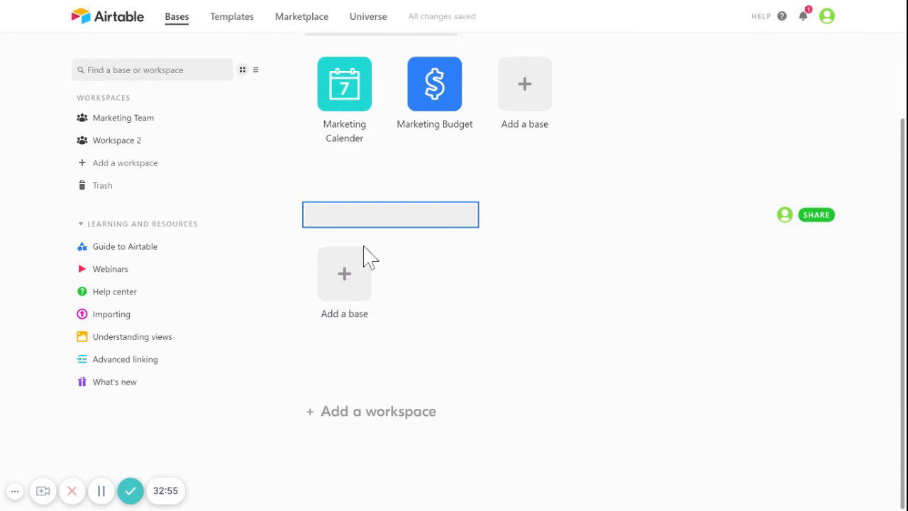
{"action": "type", "text": "HR Team"}
{"action": "left_click", "coordinate": [563, 300]}
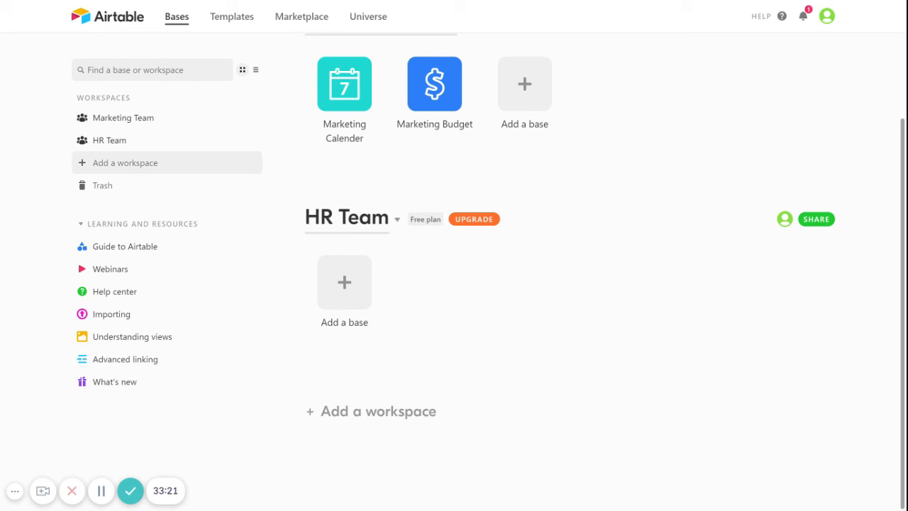
{"action": "scroll", "coordinate": [842, 162], "scroll_direction": "up", "scroll_amount": 2}
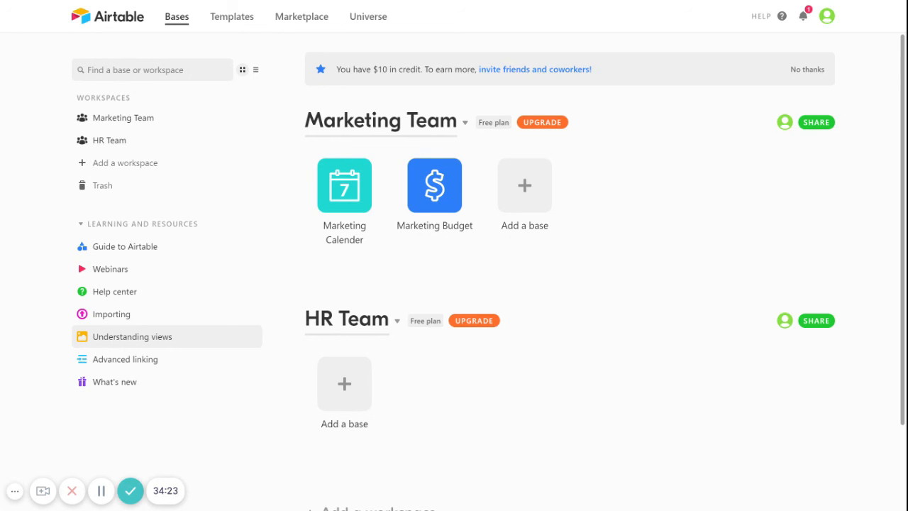
Step: Log out of the Airtable account from the profile avatar menu
{"action": "left_click", "coordinate": [827, 17]}
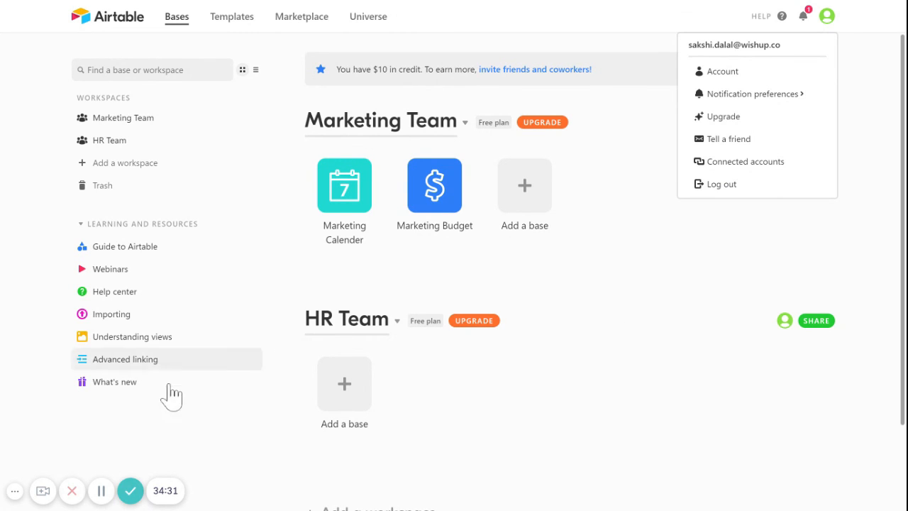
{"action": "left_click", "coordinate": [101, 491]}
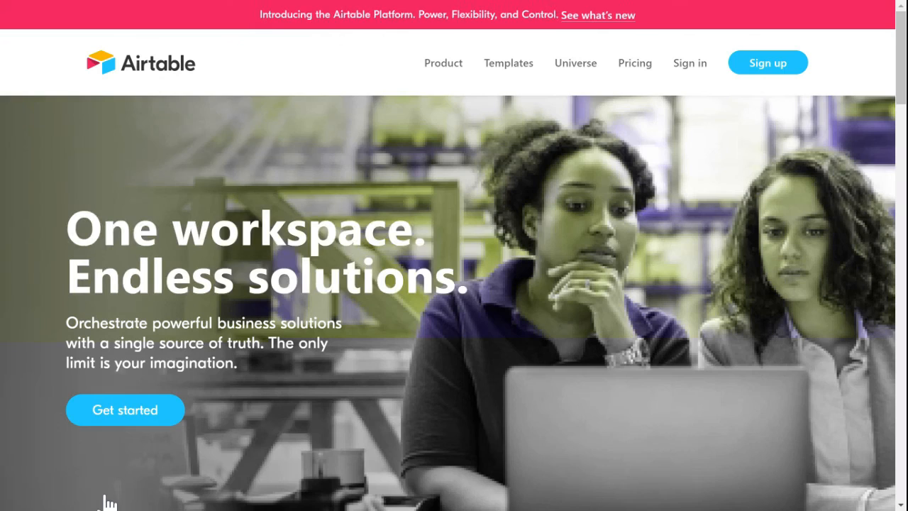